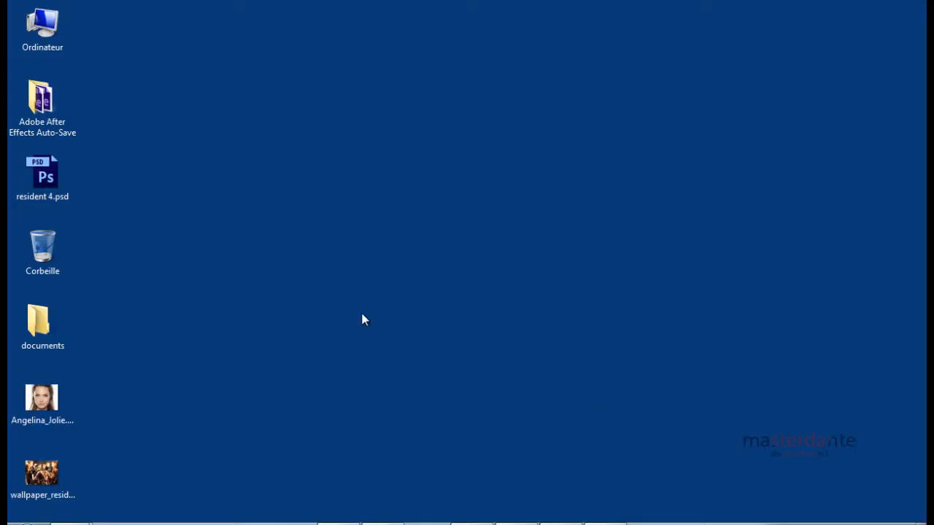
# Import resident 4.psd from the desktop as Composition - Retain Layer Sizes, with layer styles merged into footage
pyautogui.click(314, 326)
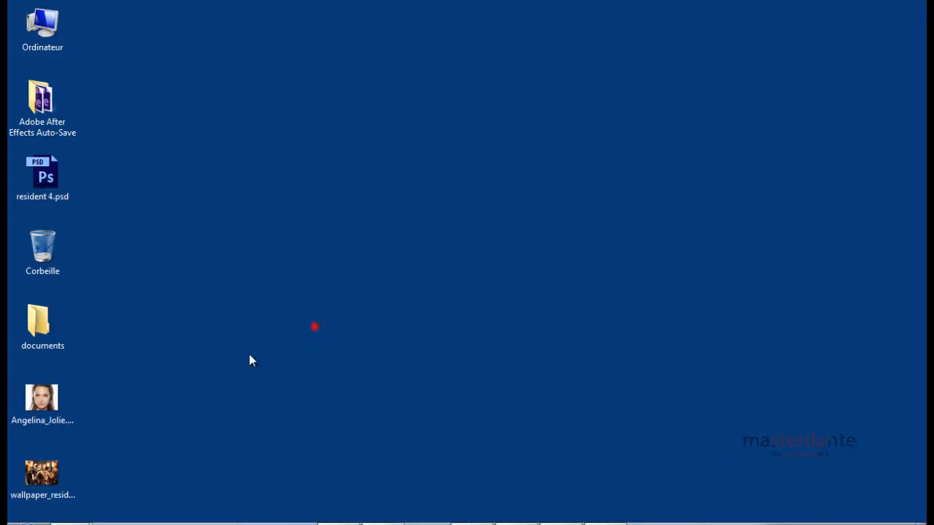
pyautogui.click(44, 174)
pyautogui.moveTo(45, 174); pyautogui.dragTo(150, 263)
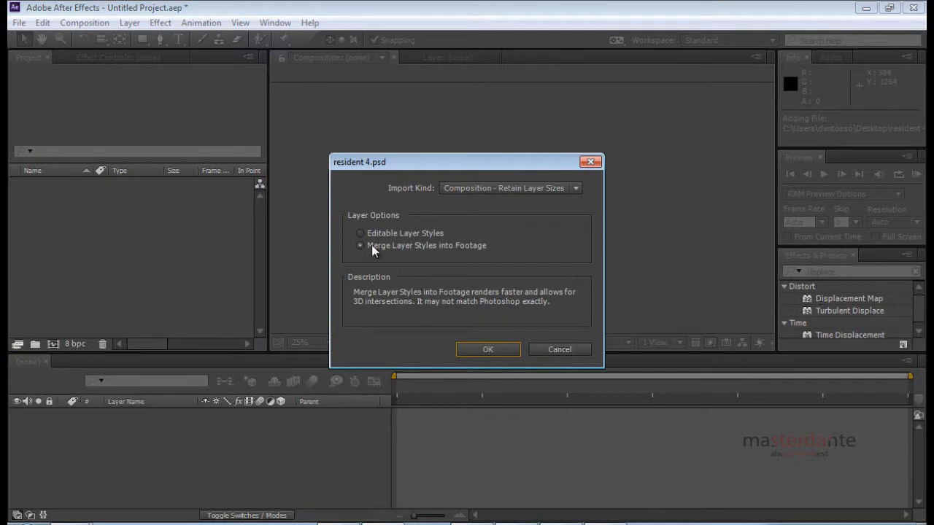
pyautogui.click(533, 188)
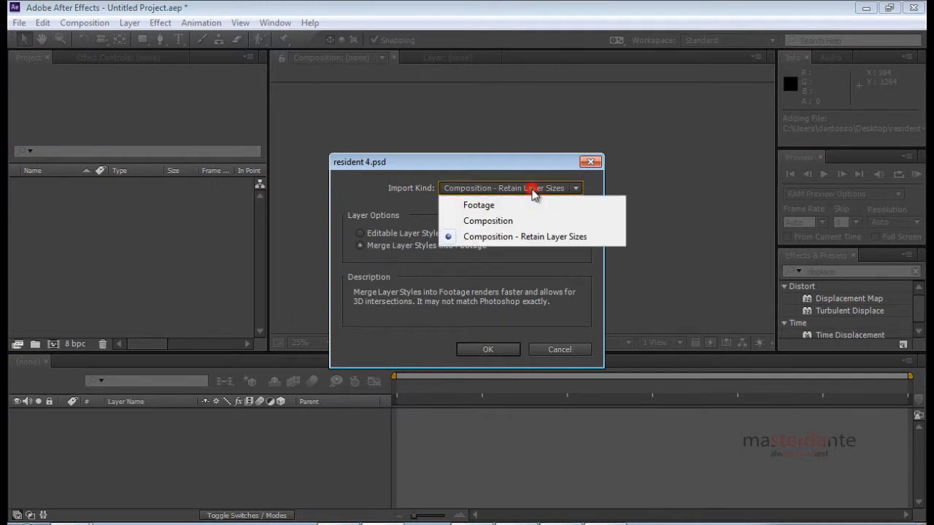
pyautogui.click(553, 237)
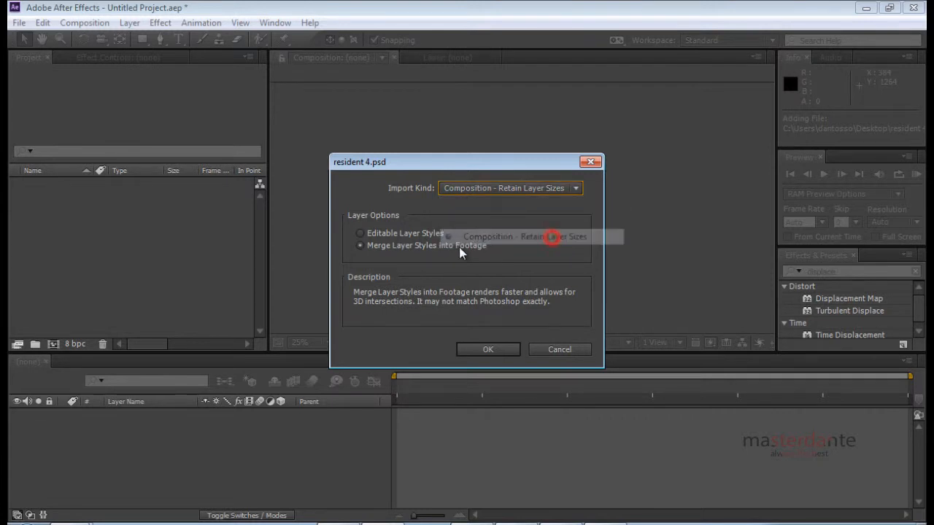
pyautogui.click(512, 191)
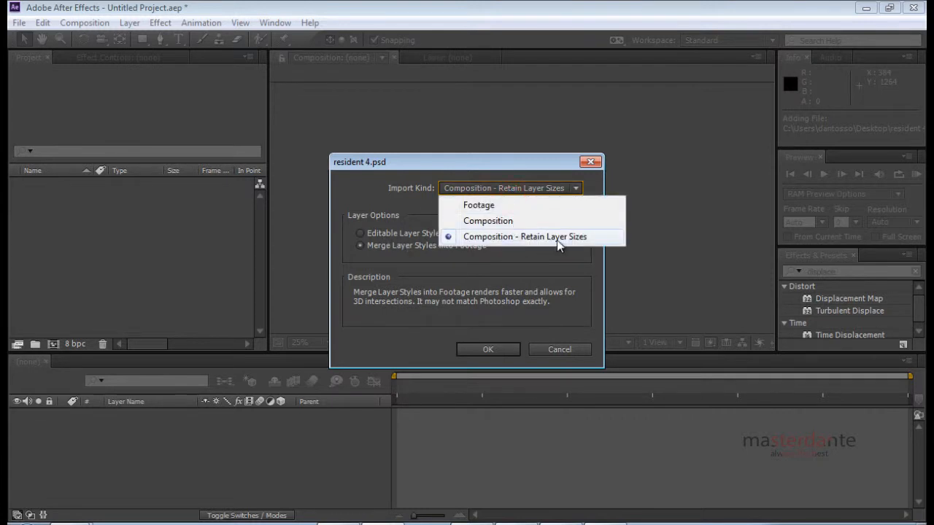
pyautogui.click(514, 238)
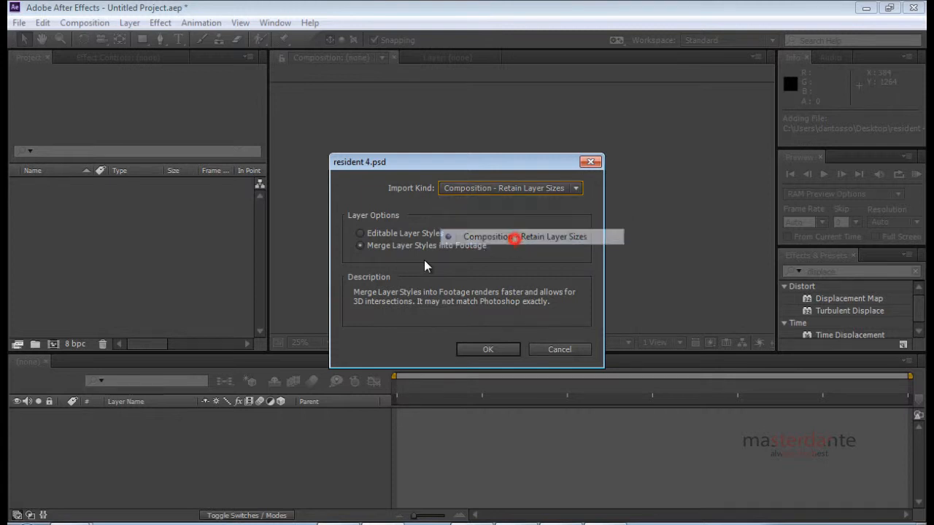
pyautogui.click(372, 235)
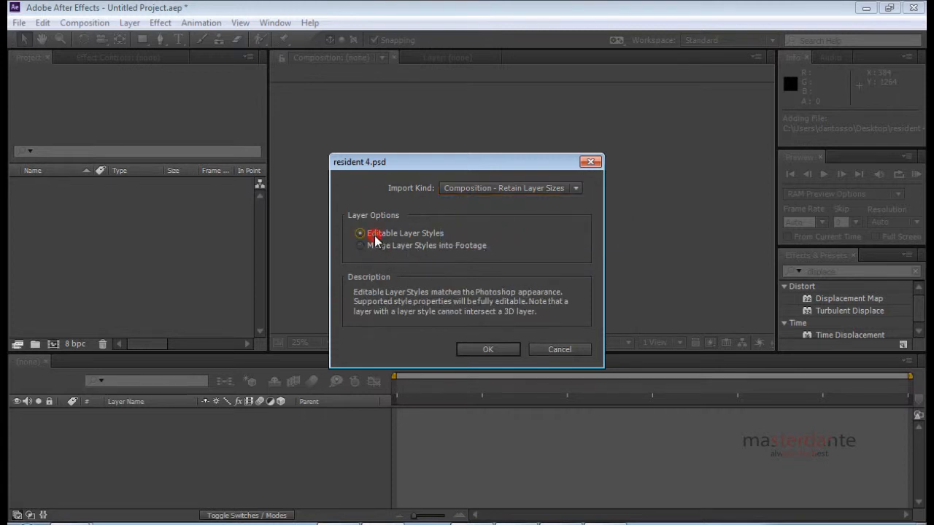
pyautogui.click(365, 247)
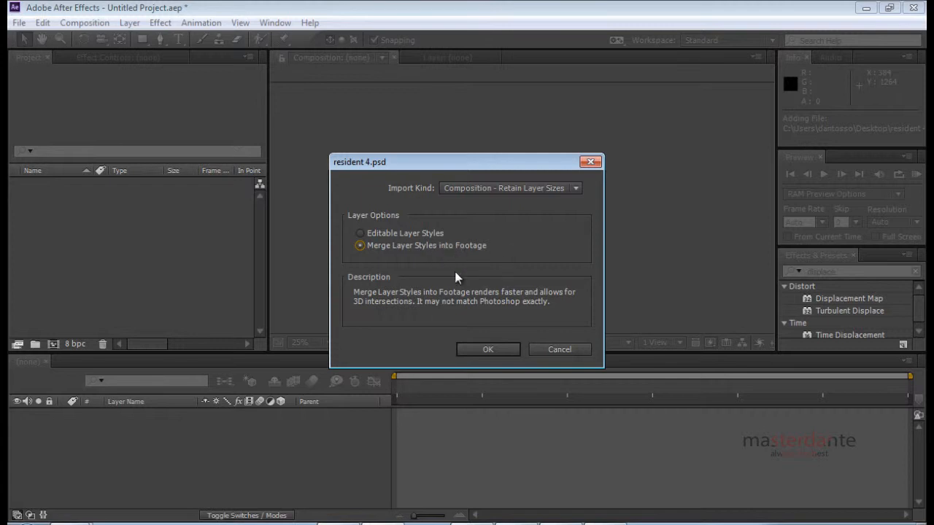
pyautogui.click(488, 349)
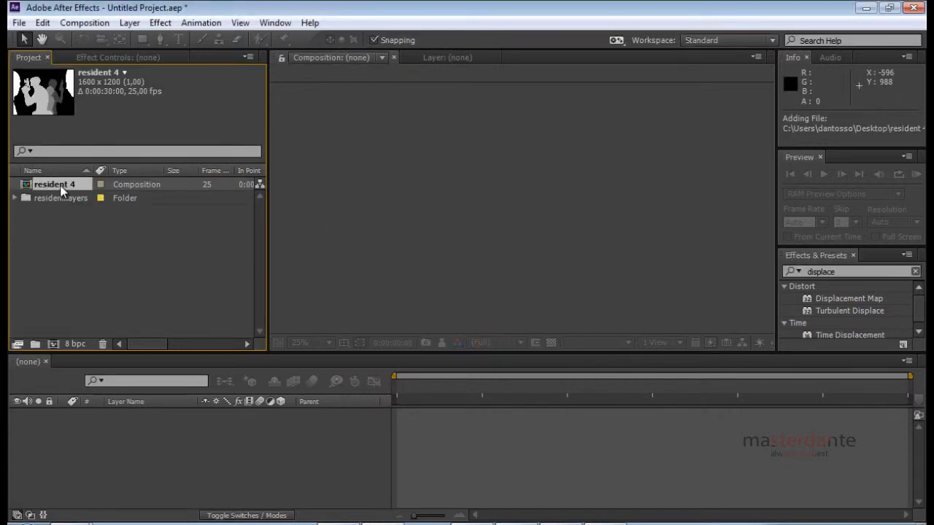
# Place the resident 4 composition inside a new composition and open the nested resident 4
pyautogui.moveTo(52, 186); pyautogui.dragTo(438, 188)
pyautogui.doubleClick(521, 213)
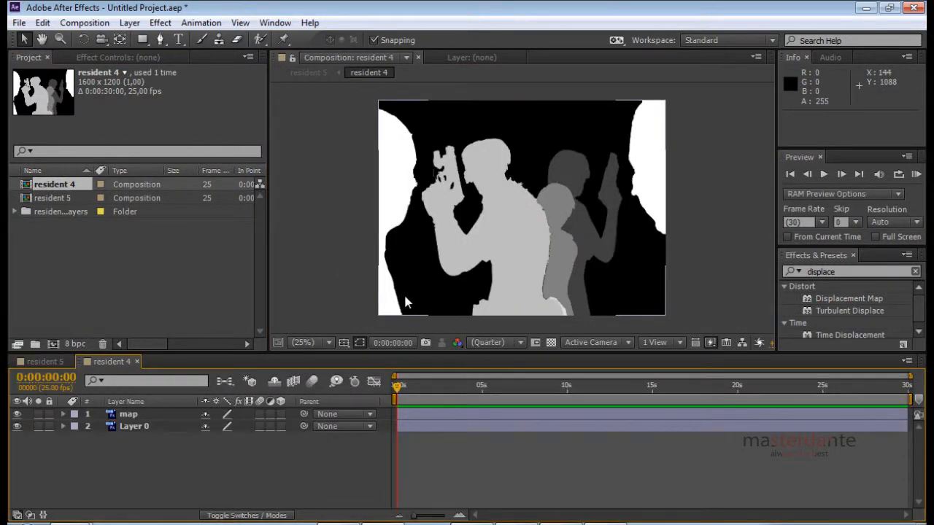
# Hide the map layer in the resident 4 composition, leaving Layer 0 visible
pyautogui.click(129, 426)
pyautogui.click(128, 426)
pyautogui.click(129, 415)
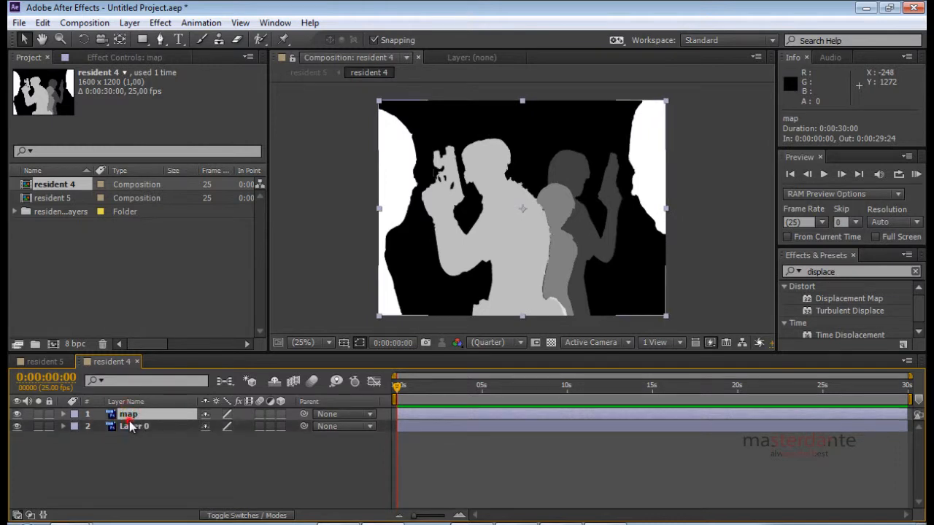
pyautogui.click(129, 425)
pyautogui.click(132, 414)
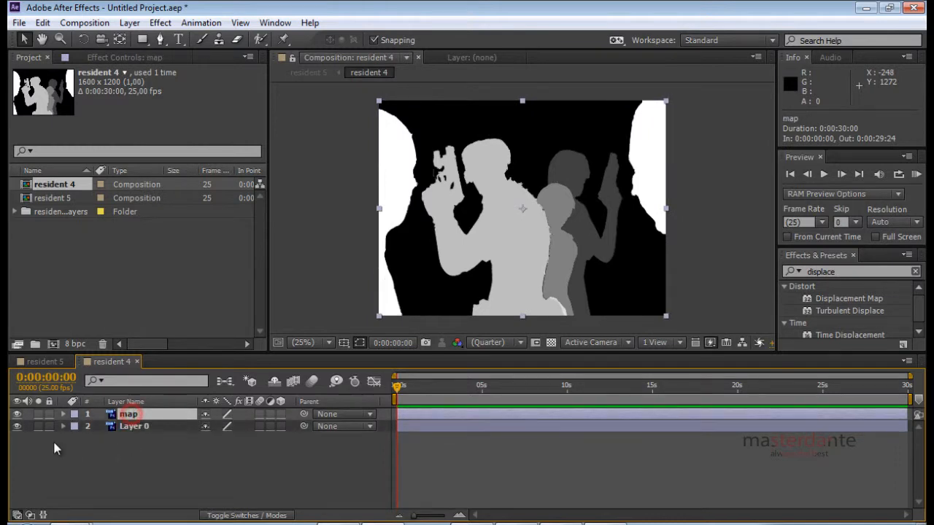
pyautogui.click(17, 415)
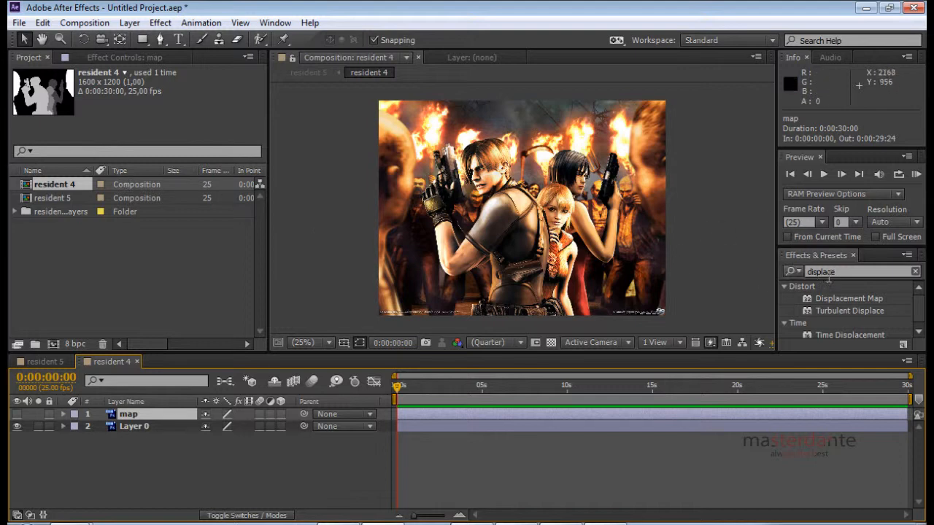
# Clear the search term from the effects and presets list
pyautogui.click(842, 273)
pyautogui.press('BackSpace')
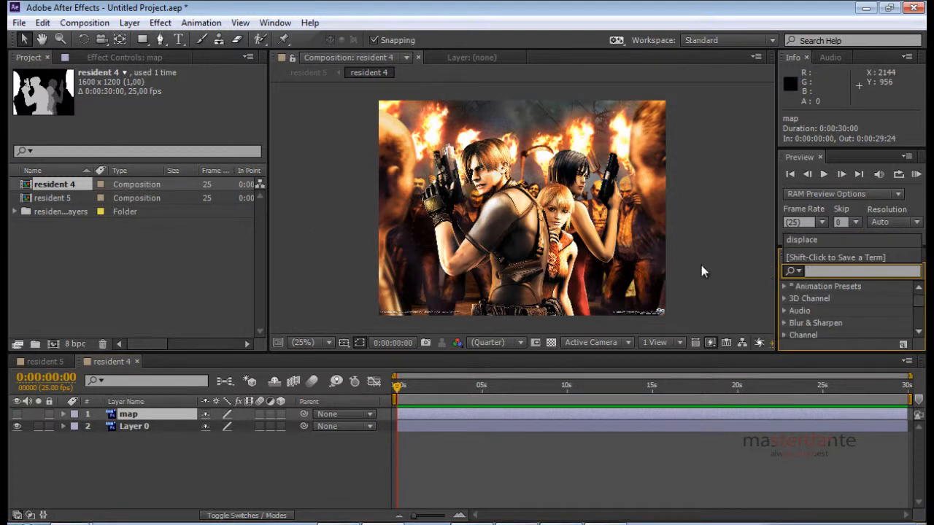
pyautogui.click(346, 182)
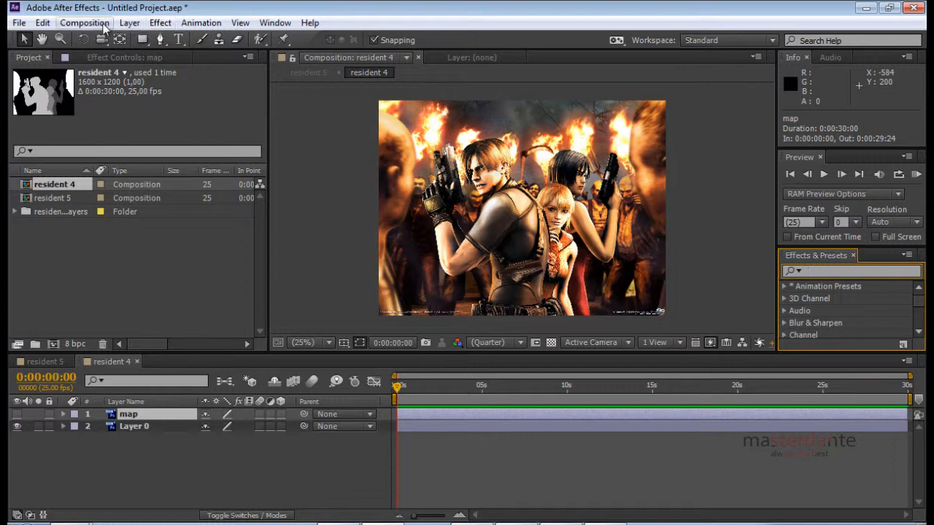
pyautogui.click(155, 25)
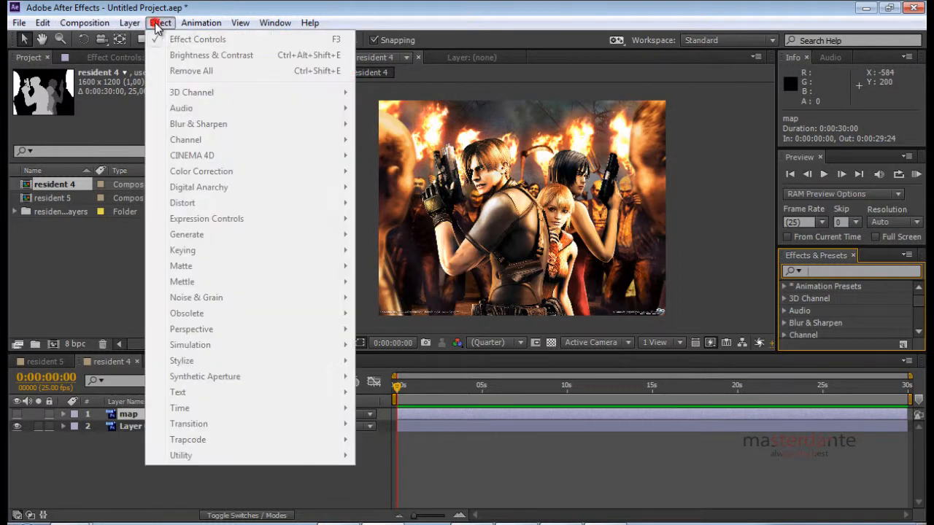
# Rename Layer 0 in the resident 4 composition as bg
pyautogui.click(124, 431)
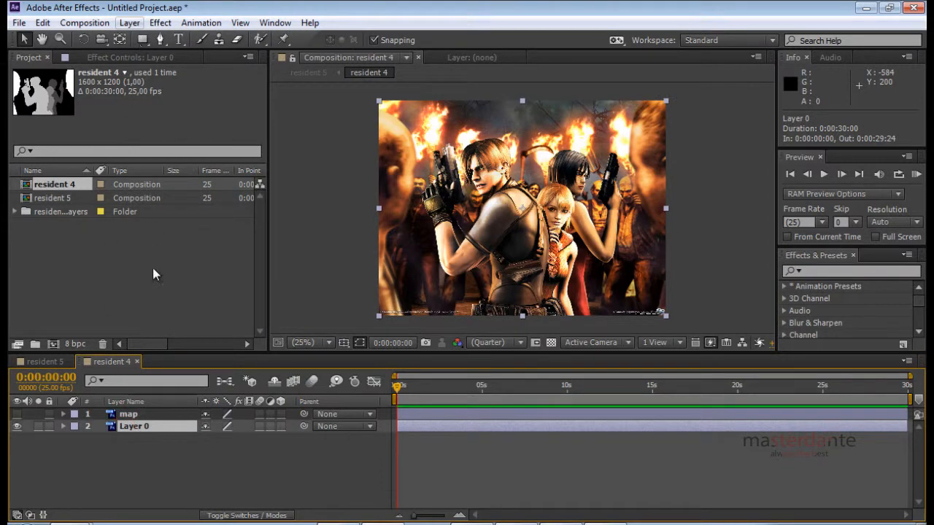
pyautogui.rightClick(136, 426)
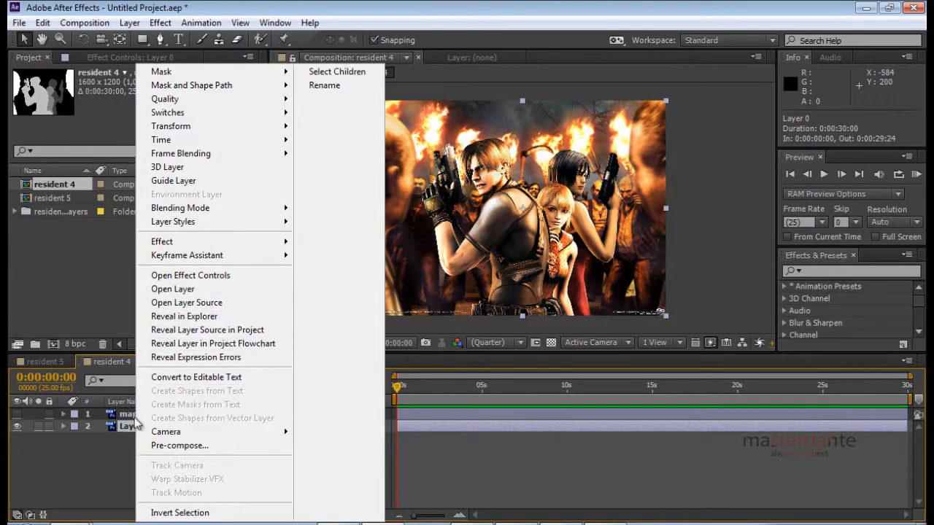
pyautogui.click(121, 424)
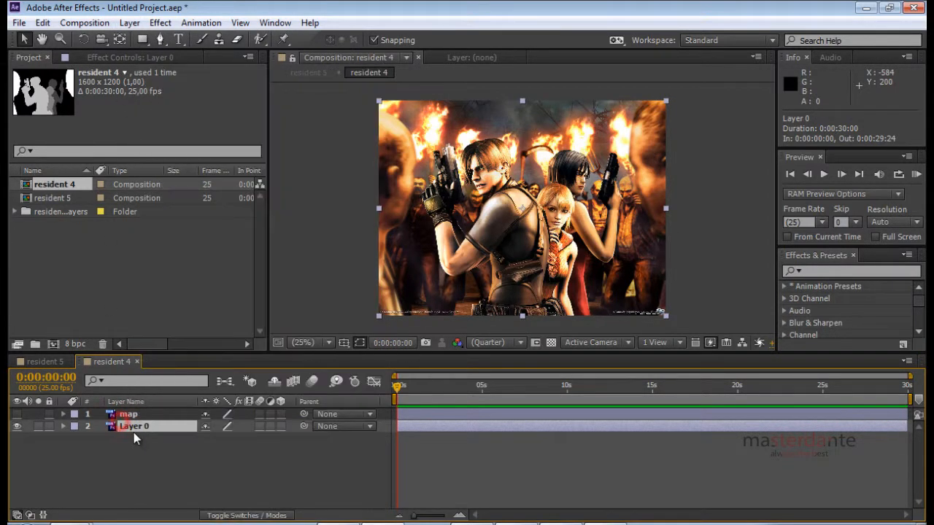
pyautogui.press('Return')
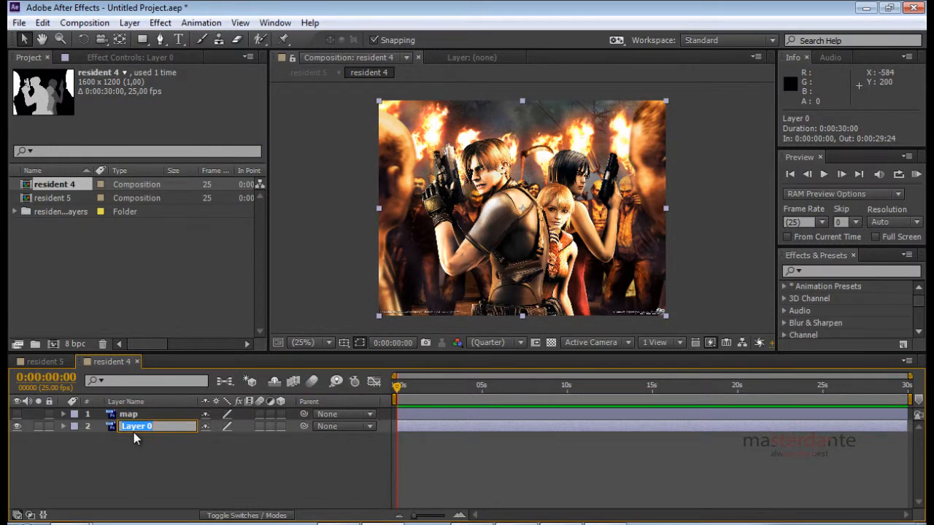
pyautogui.write('bg')
pyautogui.press('Return')
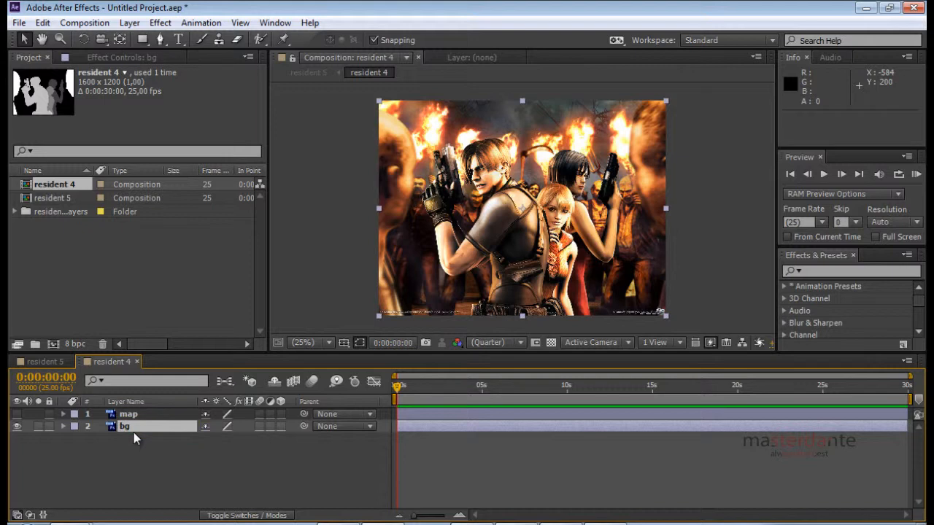
# Search the effects for "displac" and select the Displacement Map effect under Distort
pyautogui.click(159, 23)
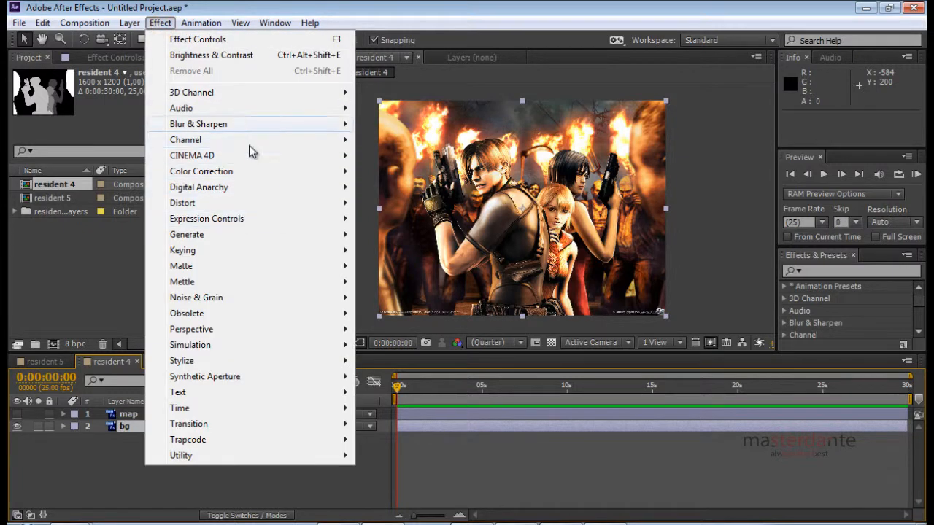
pyautogui.click(244, 202)
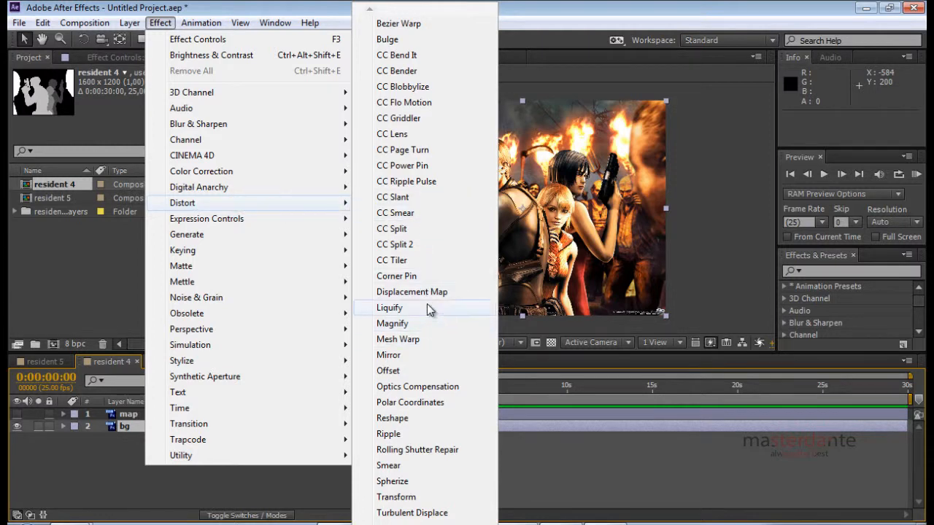
pyautogui.click(807, 271)
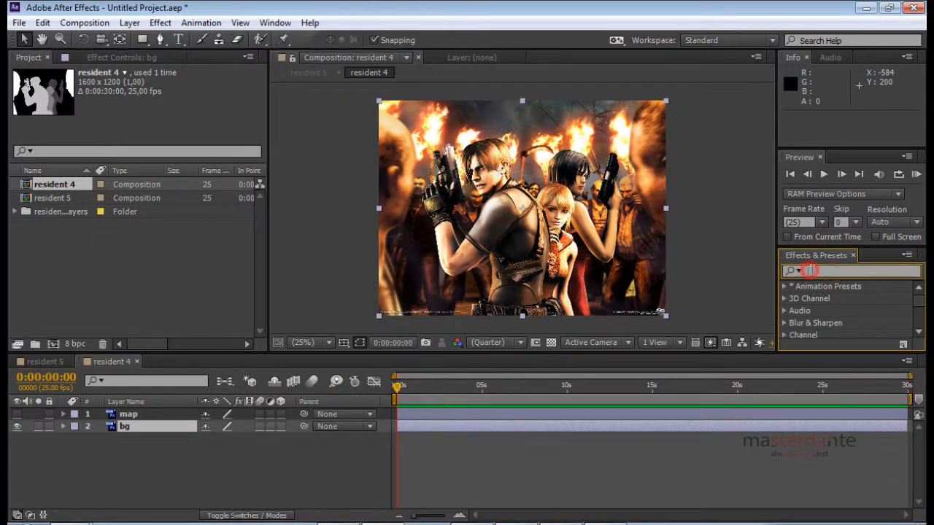
pyautogui.write('disp')
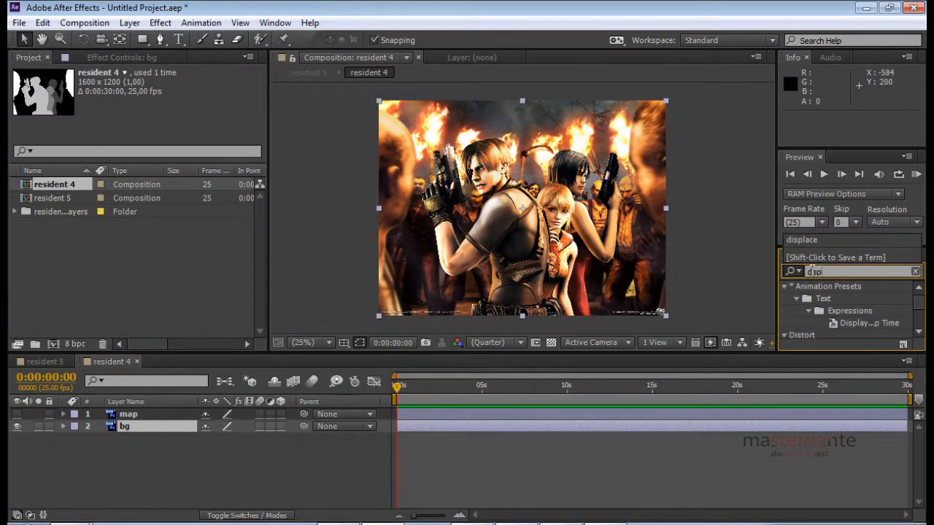
pyautogui.write('lac')
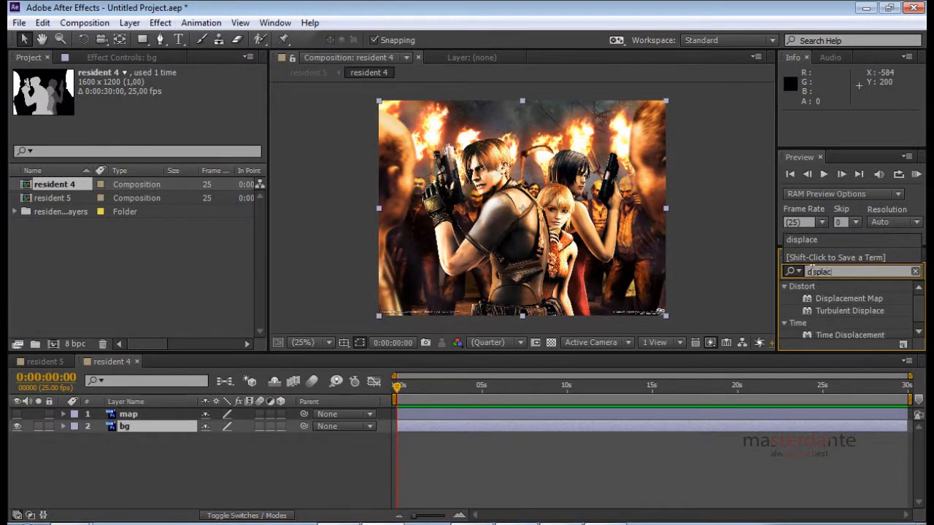
pyautogui.click(864, 299)
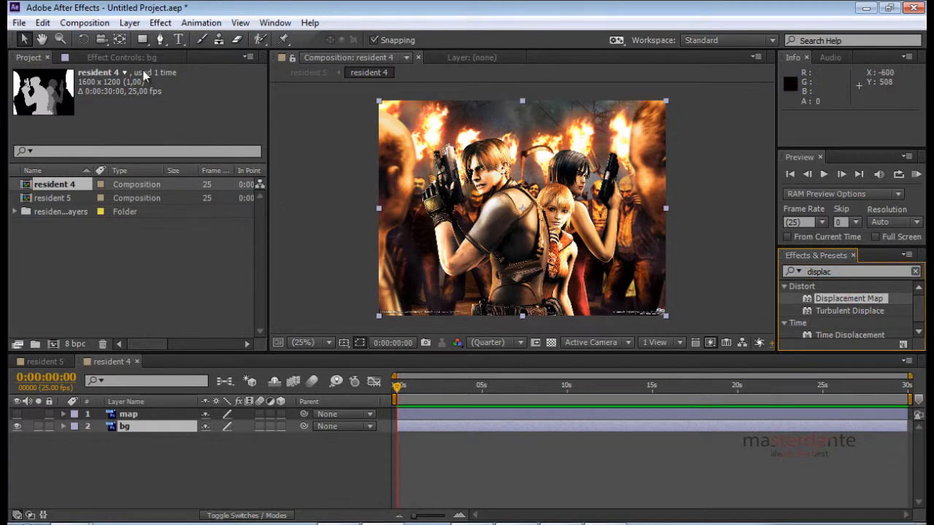
# Apply the Displacement Map effect to the bg layer
pyautogui.click(160, 24)
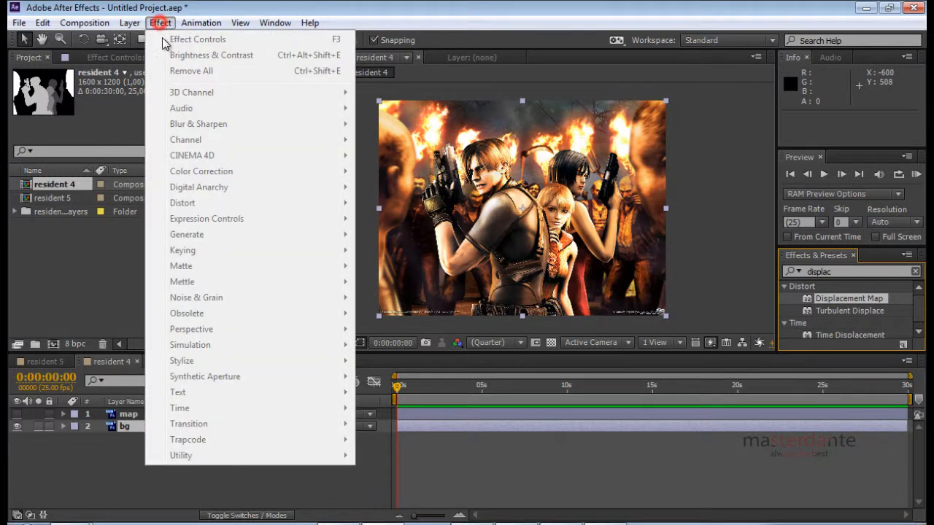
pyautogui.click(125, 429)
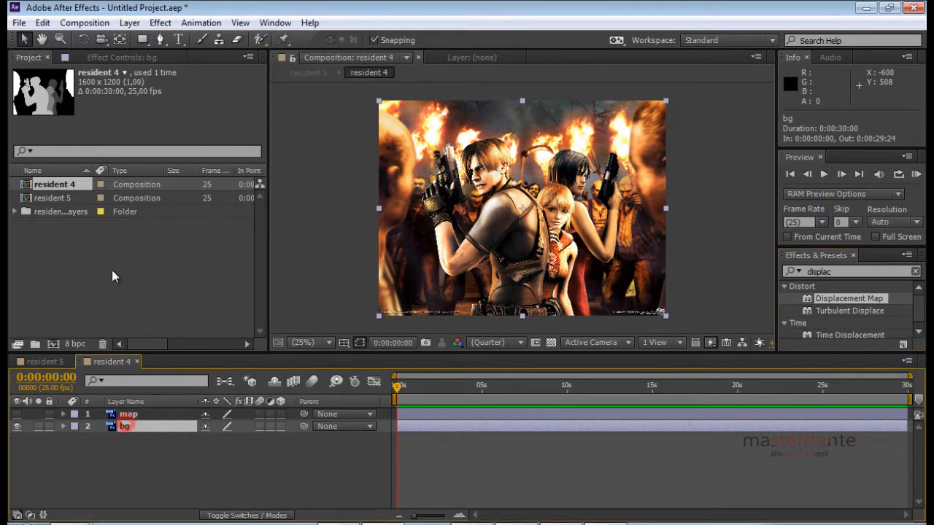
pyautogui.click(130, 23)
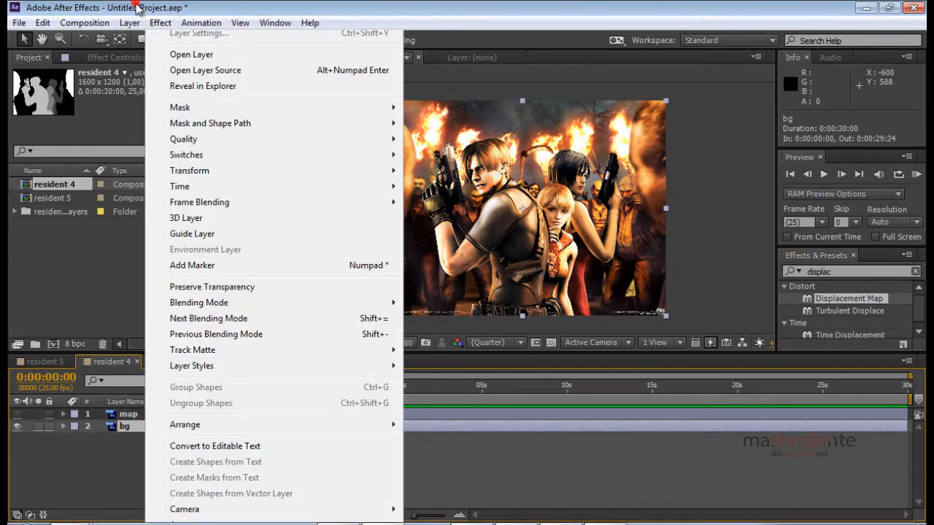
pyautogui.moveTo(161, 23)
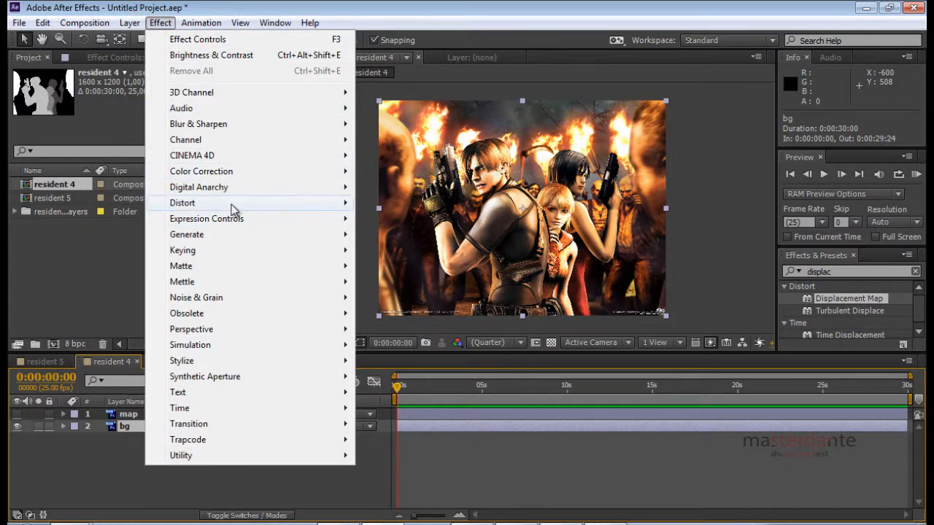
pyautogui.moveTo(235, 206)
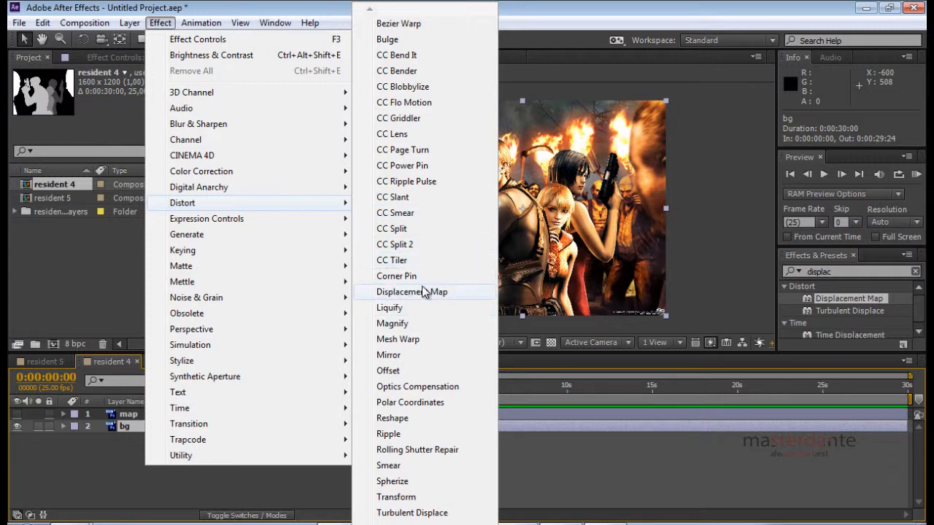
pyautogui.click(844, 311)
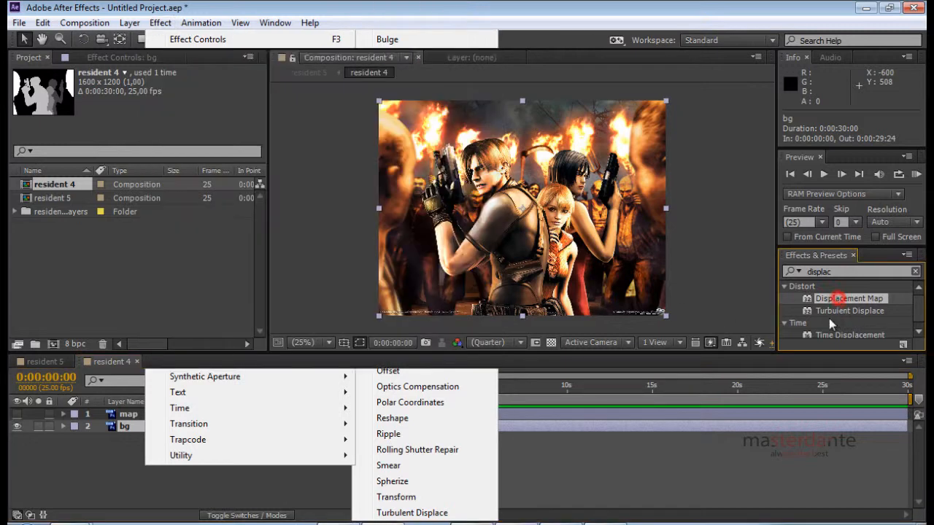
pyautogui.moveTo(856, 302); pyautogui.dragTo(159, 426)
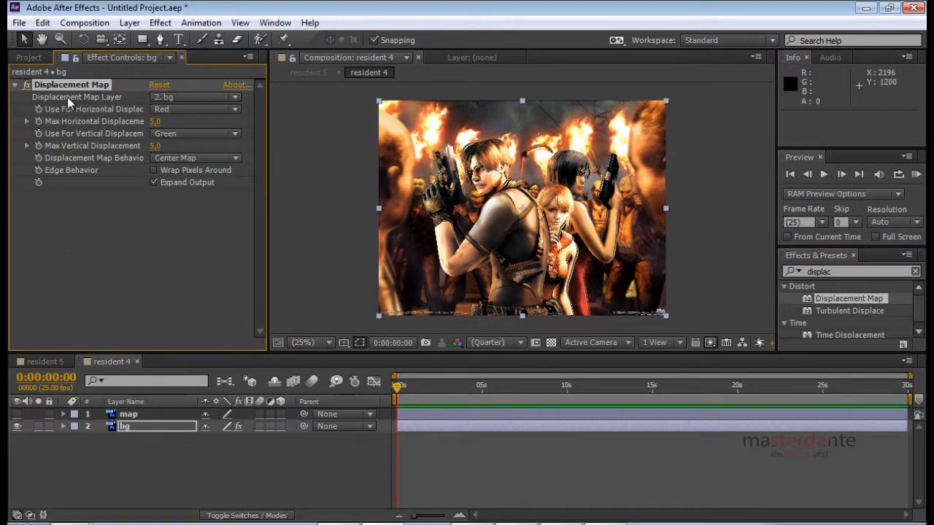
# Set the Displacement Map Layer of the bg layer's effect to 1. map
pyautogui.click(239, 97)
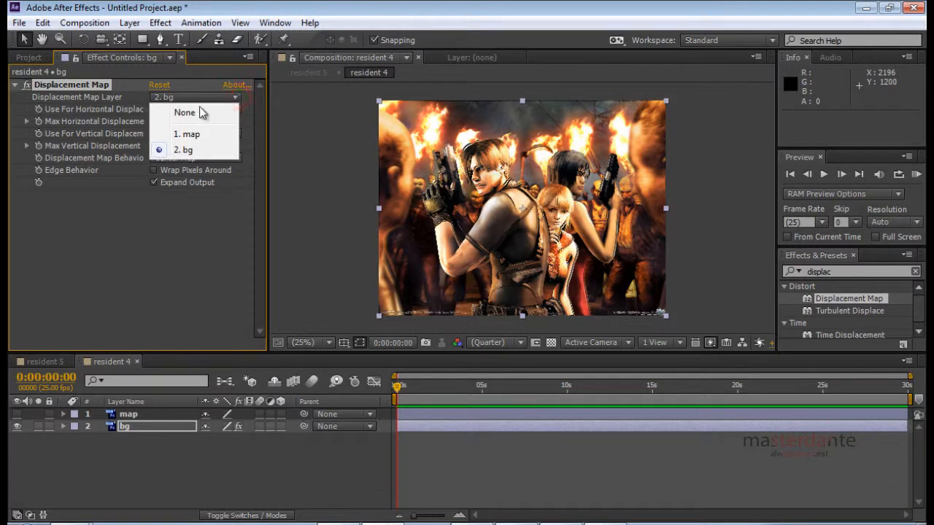
pyautogui.click(52, 99)
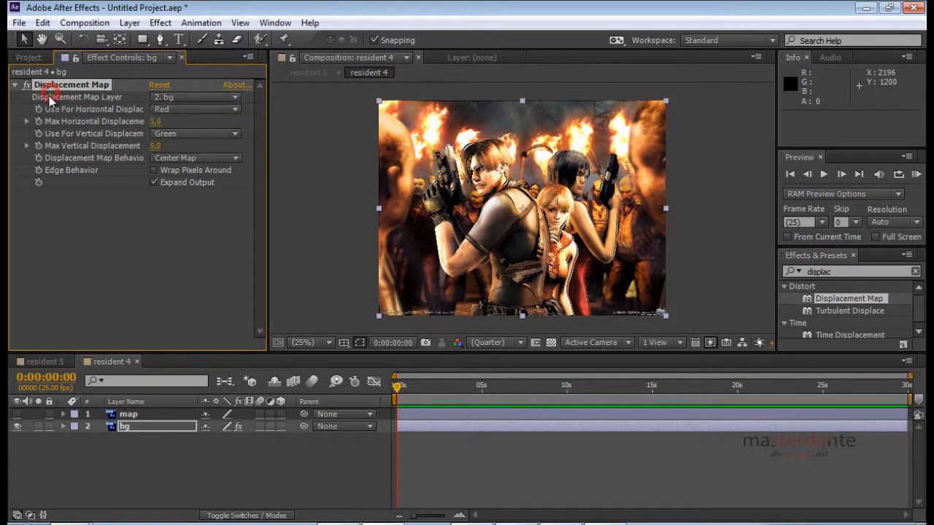
pyautogui.click(235, 98)
pyautogui.click(204, 135)
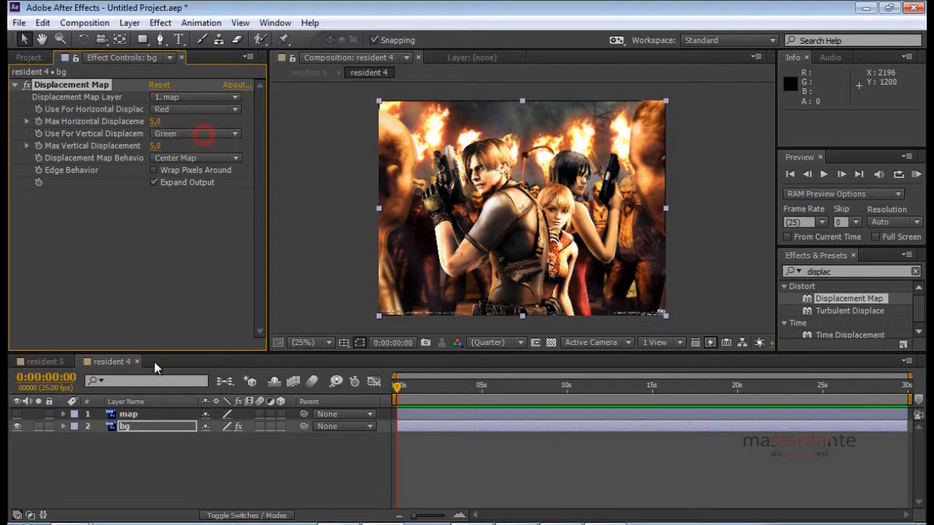
pyautogui.click(146, 417)
pyautogui.click(124, 427)
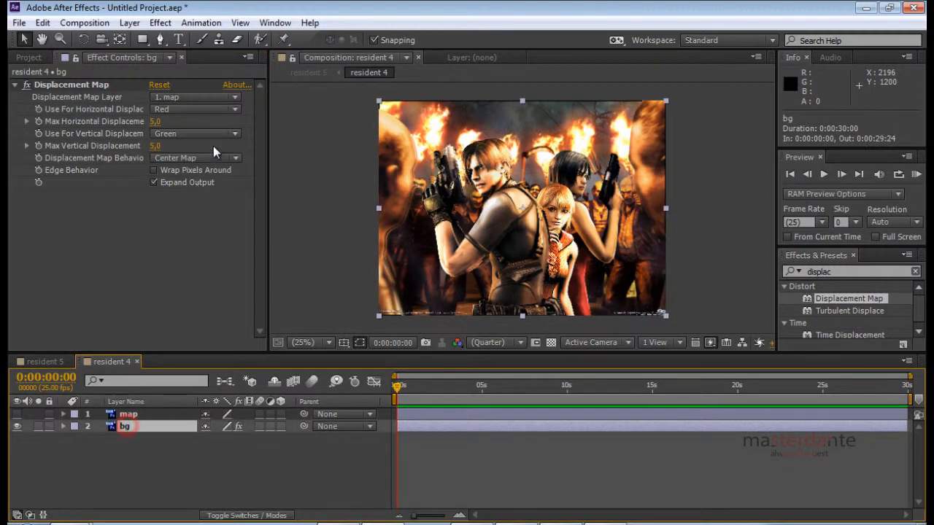
pyautogui.click(233, 98)
pyautogui.click(202, 134)
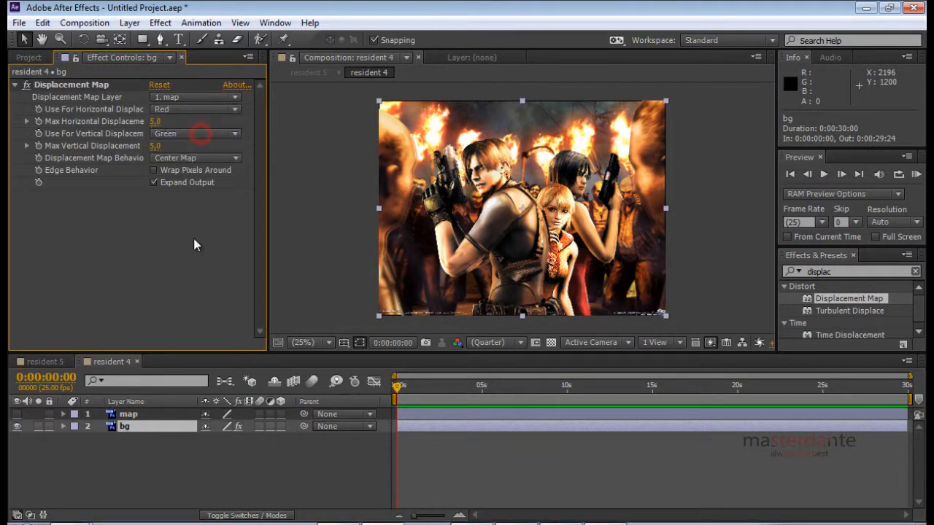
# Show the map layer briefly to check its grayscale image, and hide it again
pyautogui.click(17, 414)
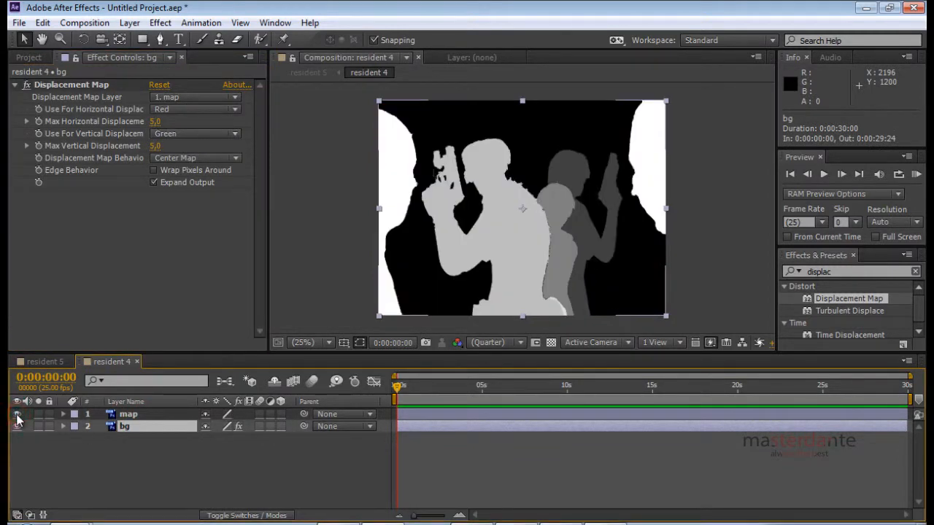
pyautogui.click(17, 415)
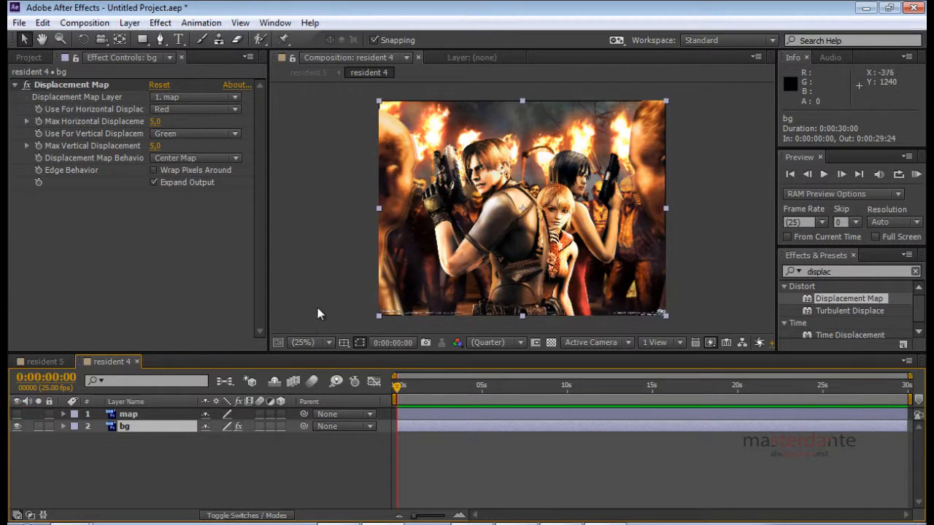
# Set both the horizontal and the vertical displacement of the effect to use Luminance
pyautogui.click(192, 109)
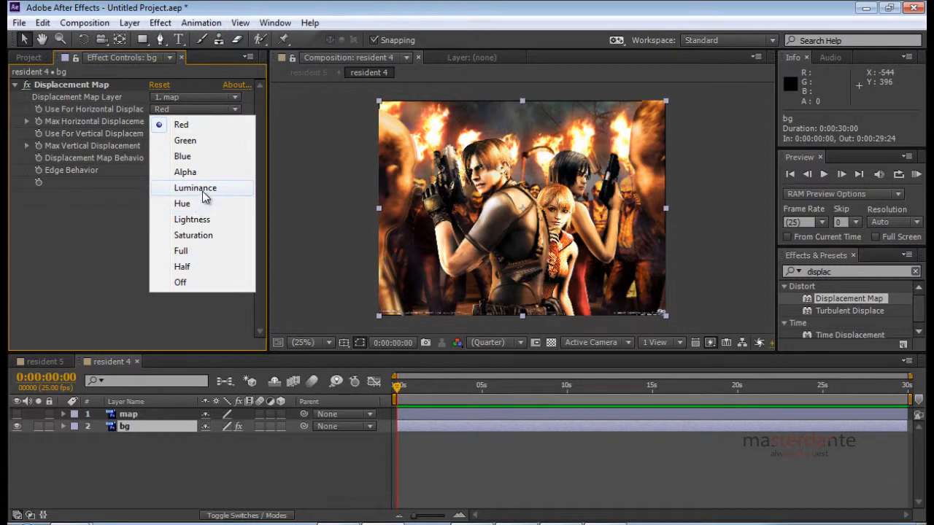
pyautogui.click(195, 189)
pyautogui.click(195, 133)
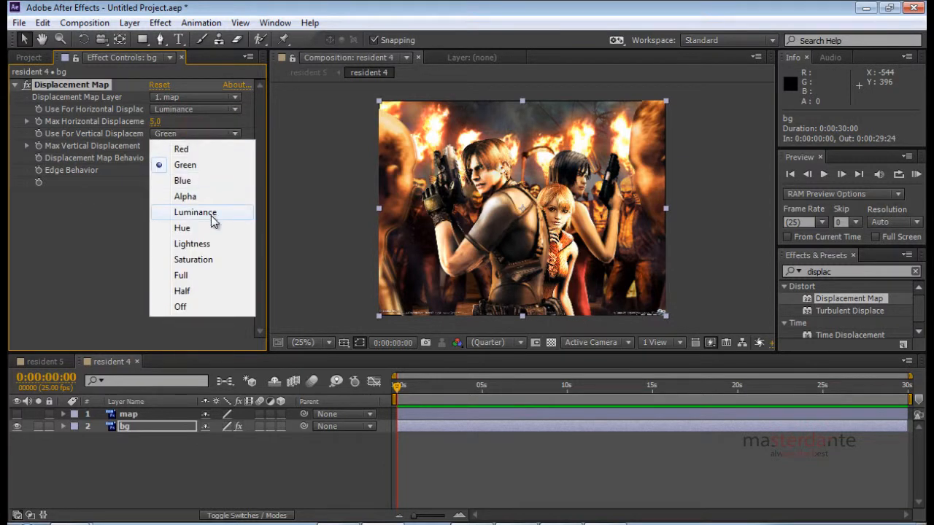
pyautogui.click(196, 212)
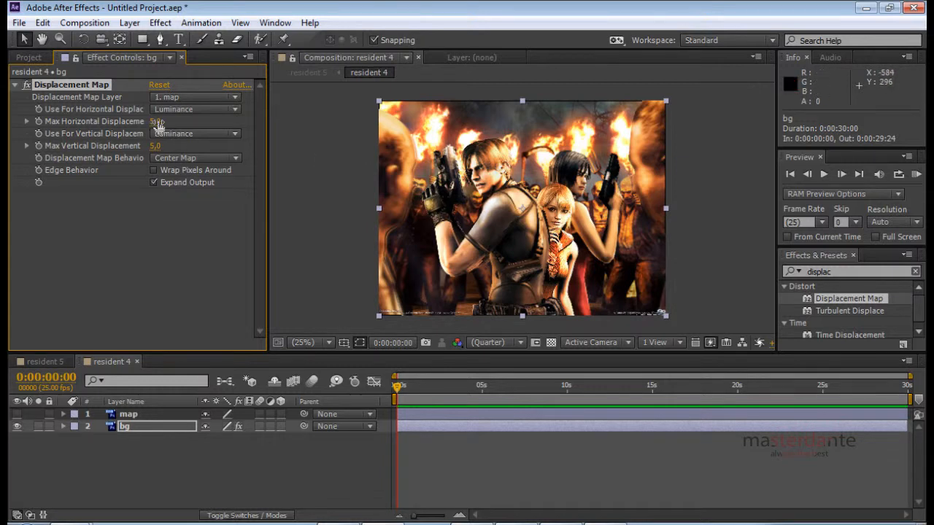
# Try out other Max Horizontal Displacement values on the bg layer and undo the changes
pyautogui.moveTo(158, 126); pyautogui.dragTo(159, 224)
pyautogui.hotkey('ctrl', 'z')
pyautogui.hotkey('ctrl', 'z')
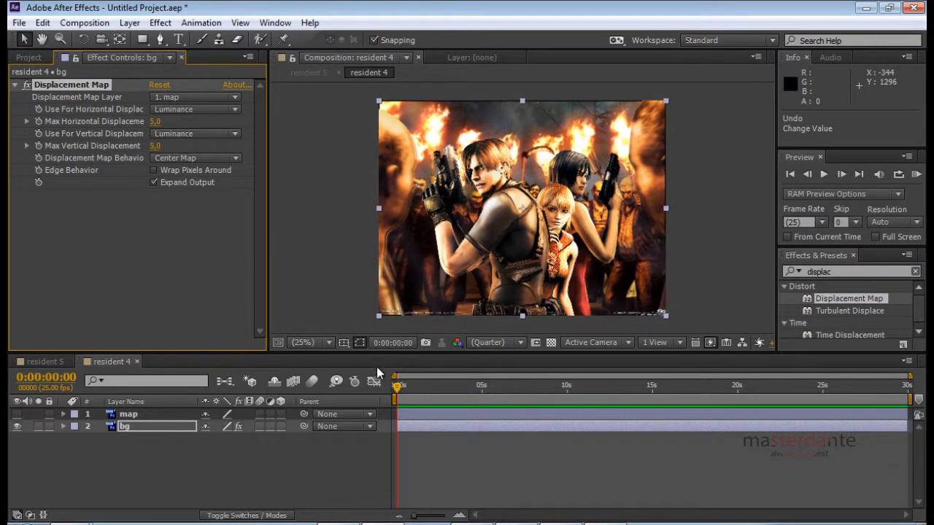
# Enable keyframing for Max Horizontal and Max Vertical Displacement at 0:00:00:00, and reveal and select both keyframes under the bg layer
pyautogui.click(39, 146)
pyautogui.click(125, 426)
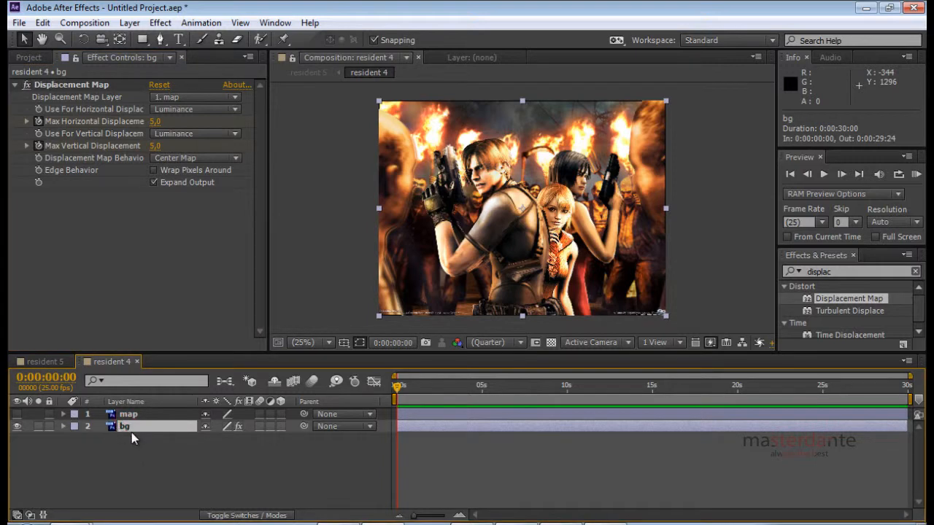
pyautogui.press('u')
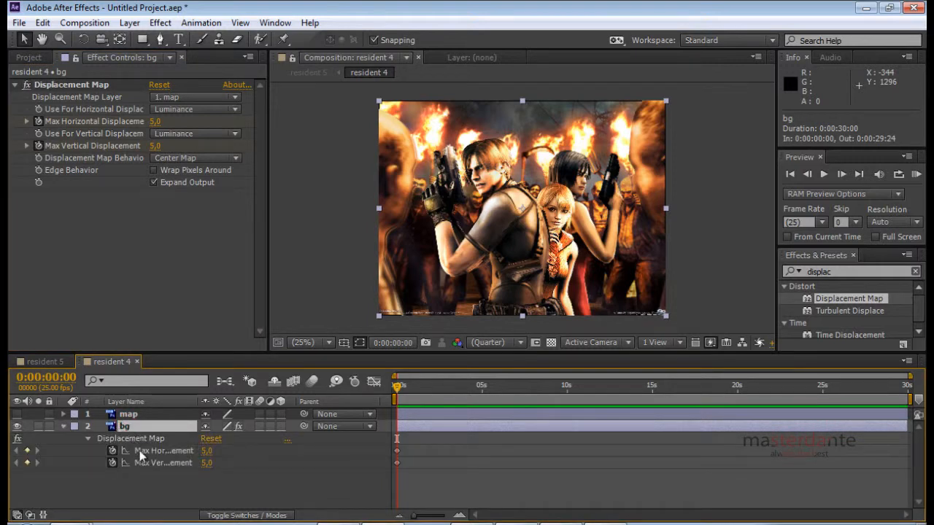
pyautogui.moveTo(428, 471); pyautogui.dragTo(382, 438)
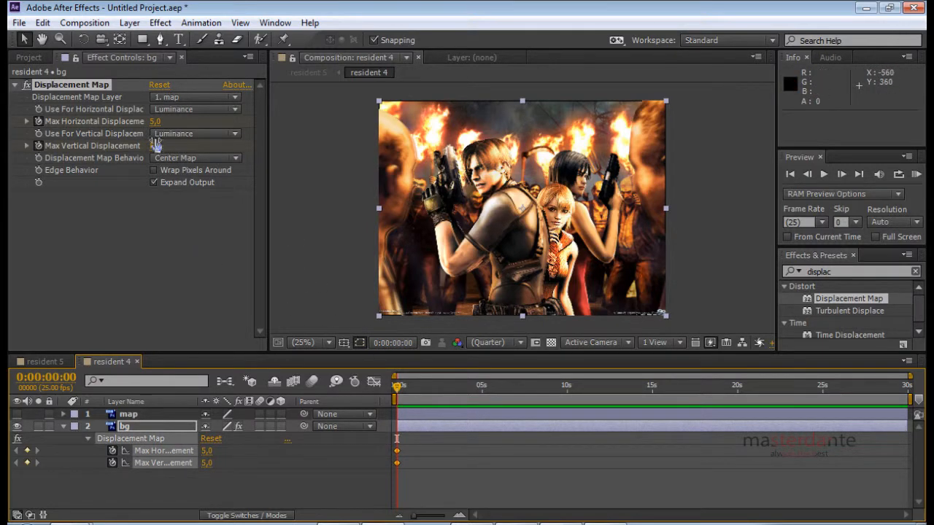
# Set Max Horizontal Displacement and Max Vertical Displacement to -5 at the start of the composition
pyautogui.moveTo(397, 386); pyautogui.dragTo(360, 393)
pyautogui.moveTo(156, 122)
pyautogui.mouseDown()
pyautogui.moveTo(146, 122)
pyautogui.moveTo(159, 132)
pyautogui.mouseUp()
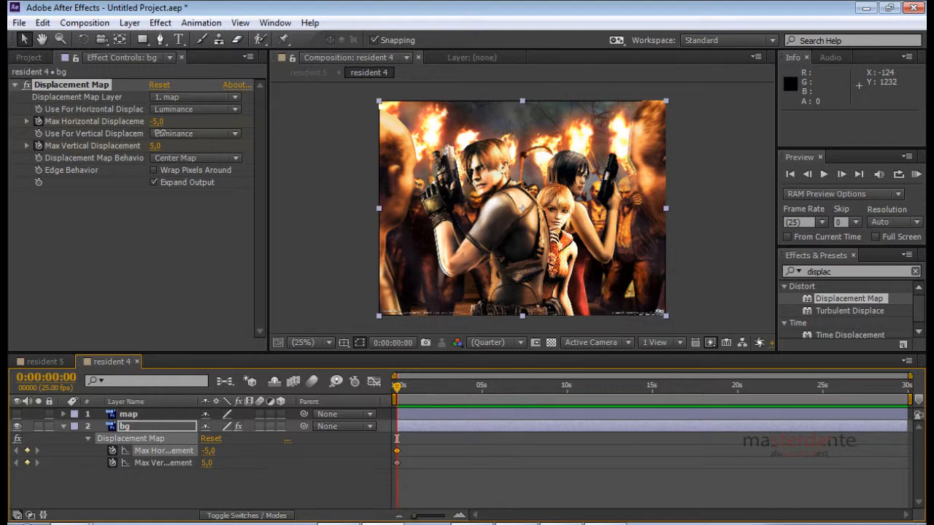
pyautogui.moveTo(159, 133); pyautogui.dragTo(167, 170)
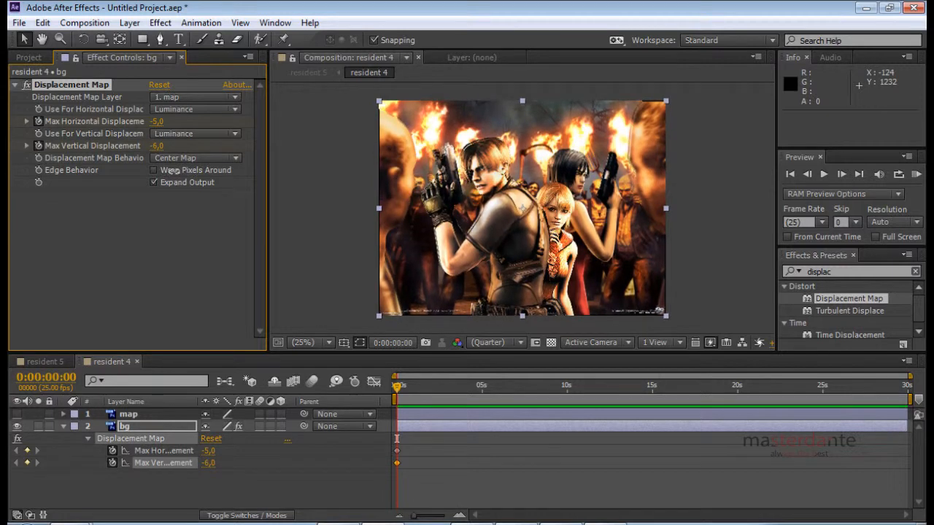
pyautogui.click(157, 146)
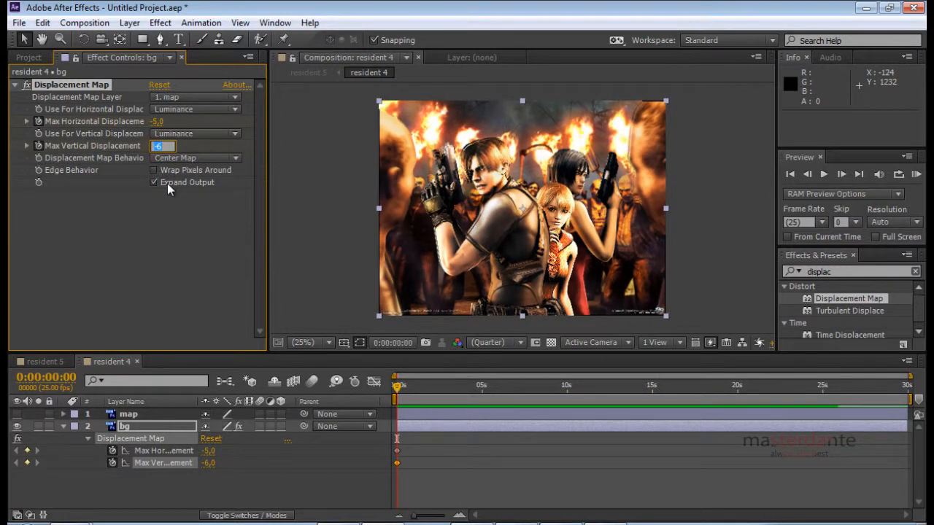
pyautogui.write('-5')
pyautogui.press('Return')
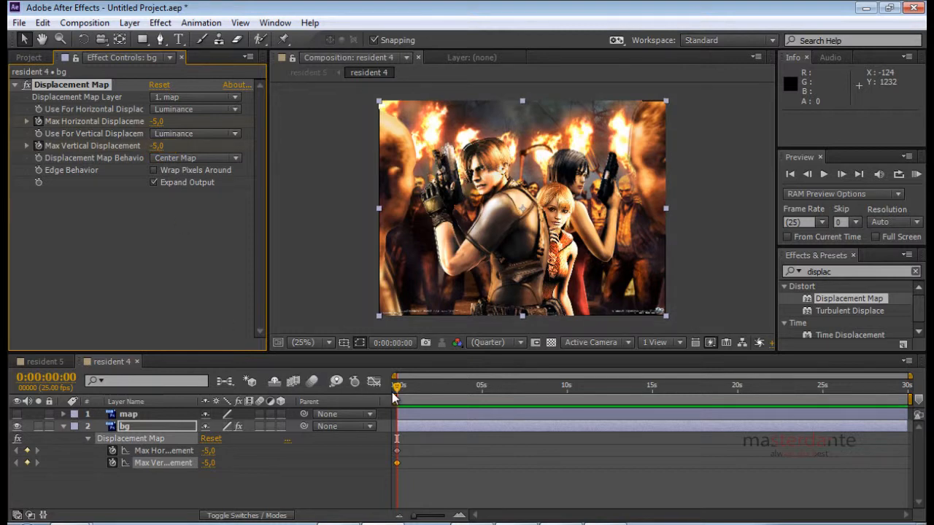
# Go to 0:00:04:23, end the work area there and fit the visible timeline range to it
pyautogui.moveTo(396, 387); pyautogui.dragTo(481, 391)
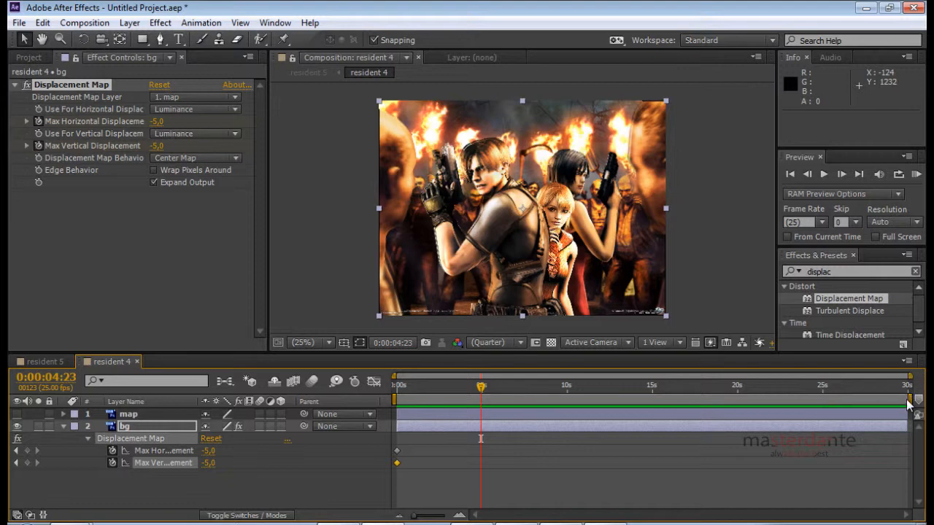
pyautogui.moveTo(910, 399); pyautogui.dragTo(482, 399)
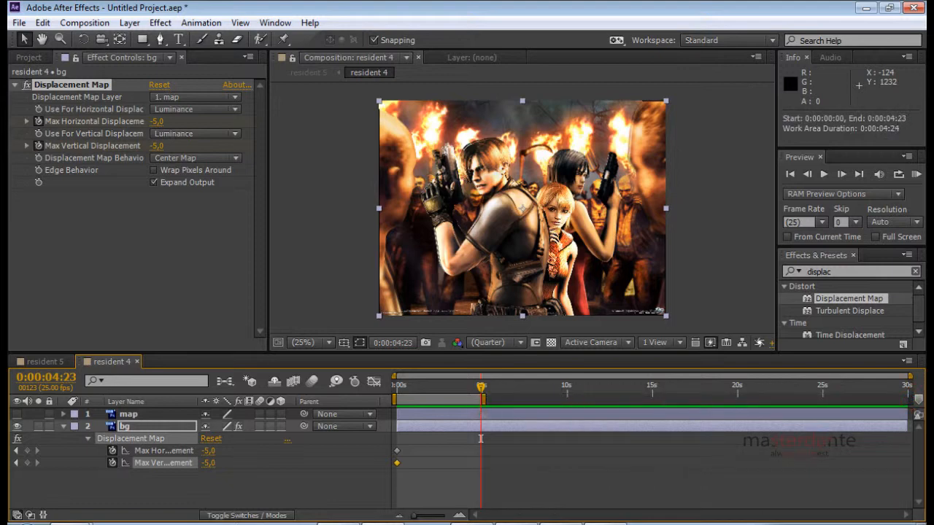
pyautogui.moveTo(910, 375); pyautogui.dragTo(483, 374)
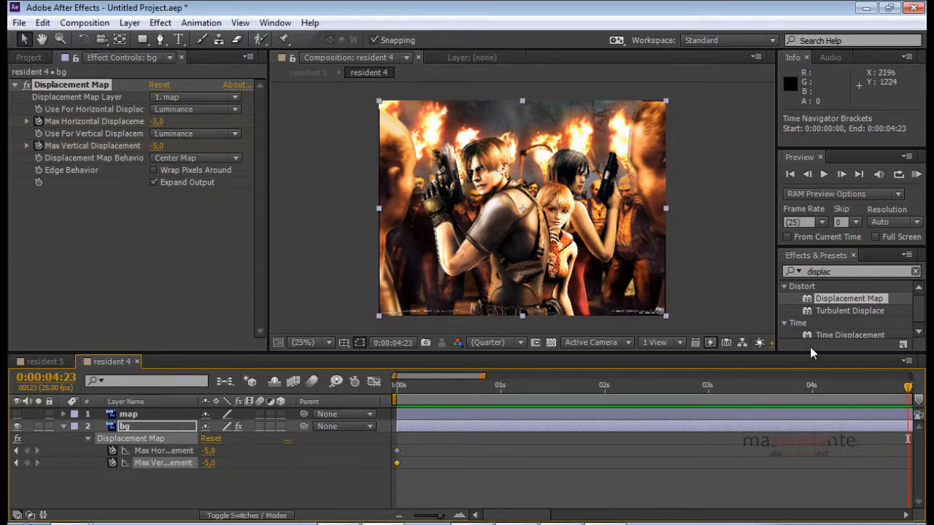
# Keyframe Max Horizontal Displacement and Max Vertical Displacement at 10 at 0:00:04:23
pyautogui.moveTo(158, 120); pyautogui.dragTo(176, 125)
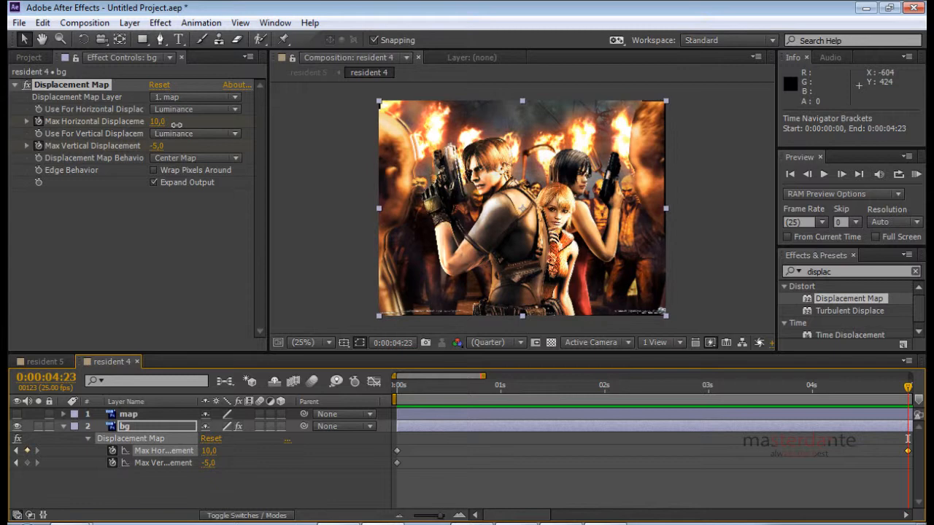
pyautogui.click(158, 146)
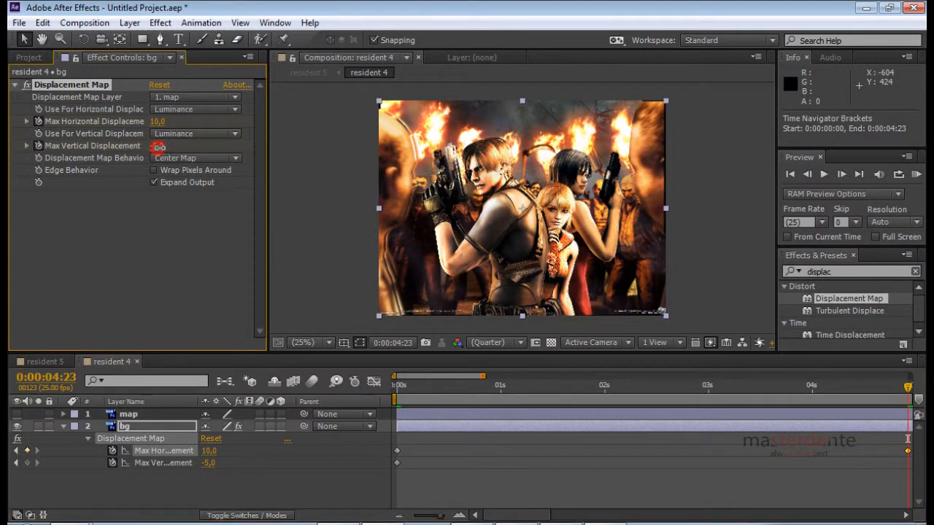
pyautogui.moveTo(158, 147); pyautogui.dragTo(198, 156)
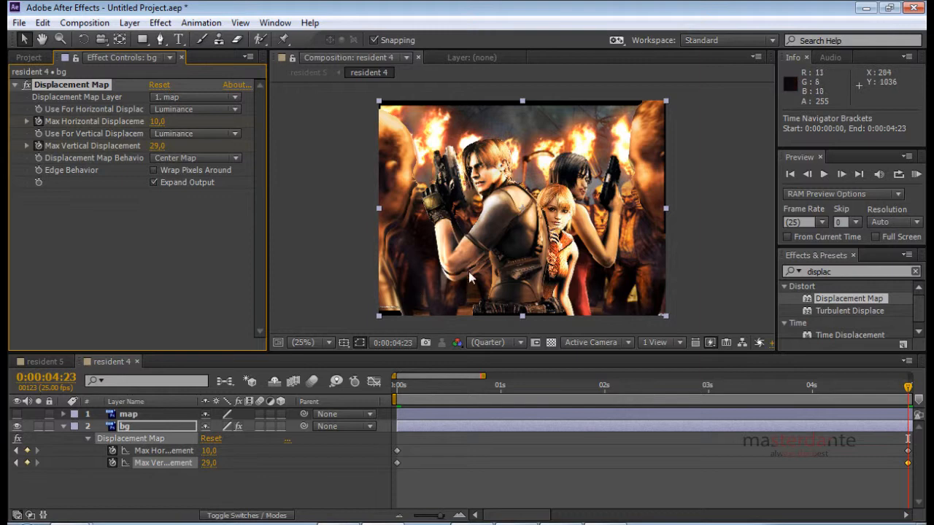
pyautogui.moveTo(165, 149)
pyautogui.mouseDown()
pyautogui.moveTo(147, 145)
pyautogui.moveTo(164, 156)
pyautogui.mouseUp()
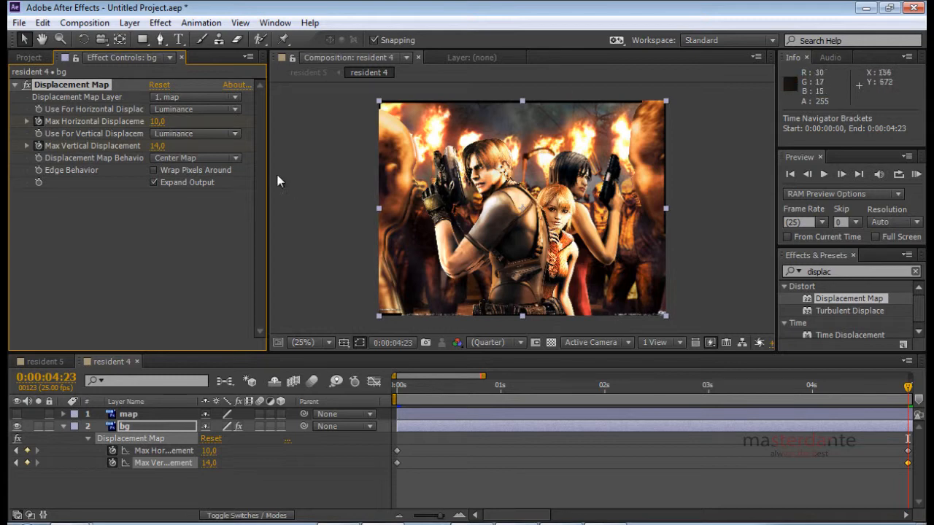
pyautogui.click(158, 146)
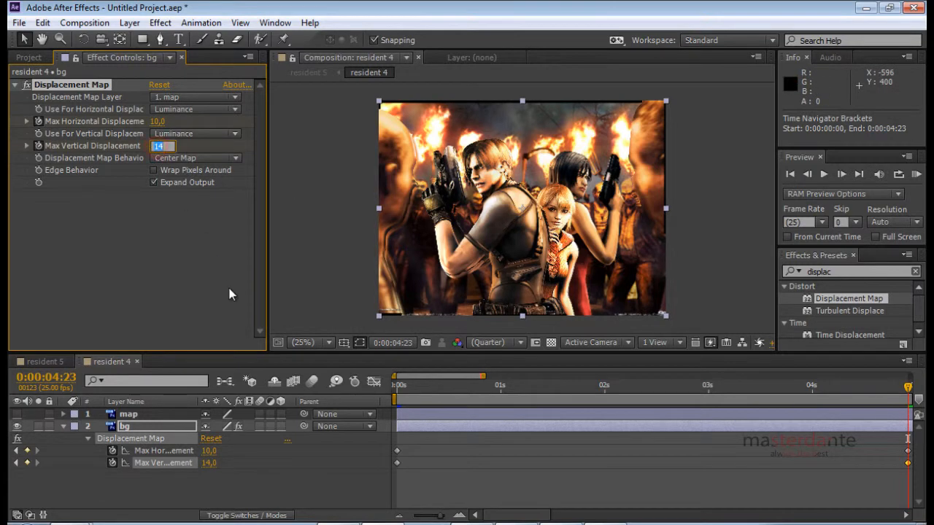
pyautogui.press('Return')
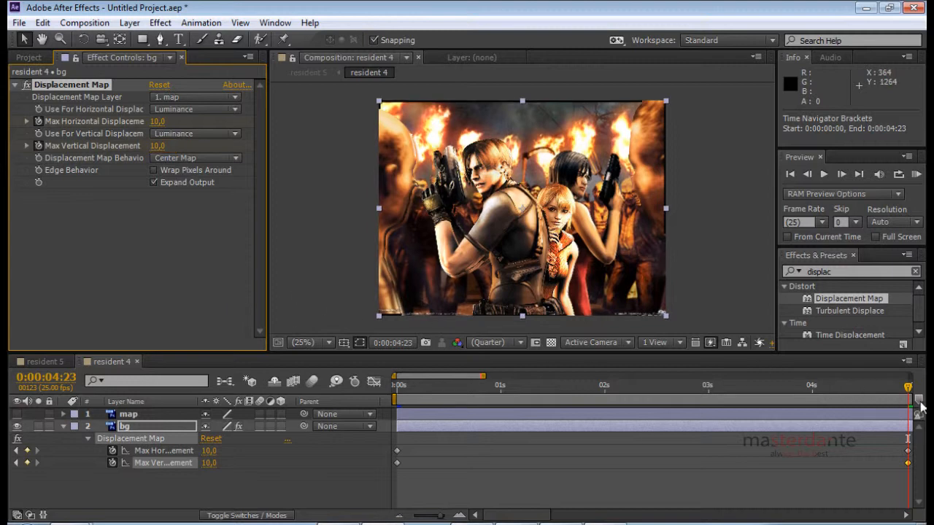
# Scrub back to 0:00:00:00 and set Max Horizontal Displacement and Max Vertical Displacement to -4 there
pyautogui.moveTo(909, 394); pyautogui.dragTo(672, 398)
pyautogui.moveTo(519, 402); pyautogui.dragTo(335, 398)
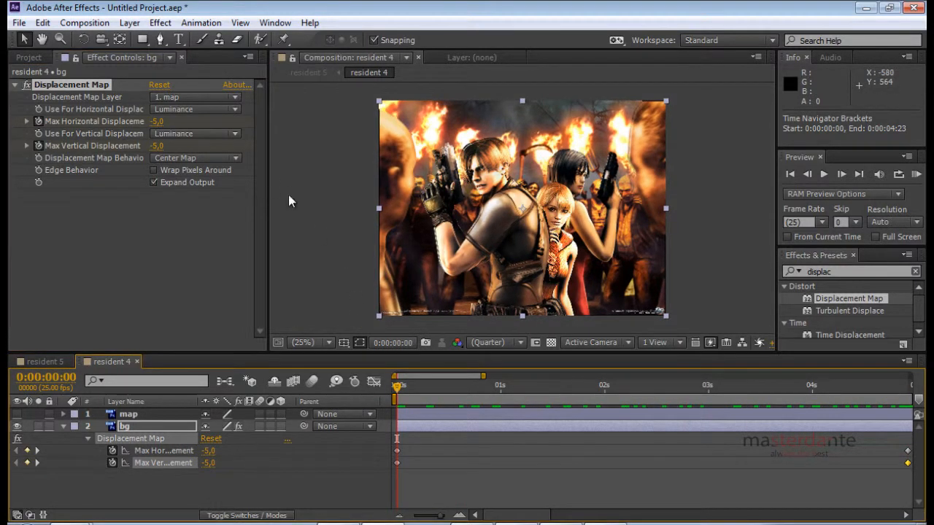
pyautogui.click(156, 121)
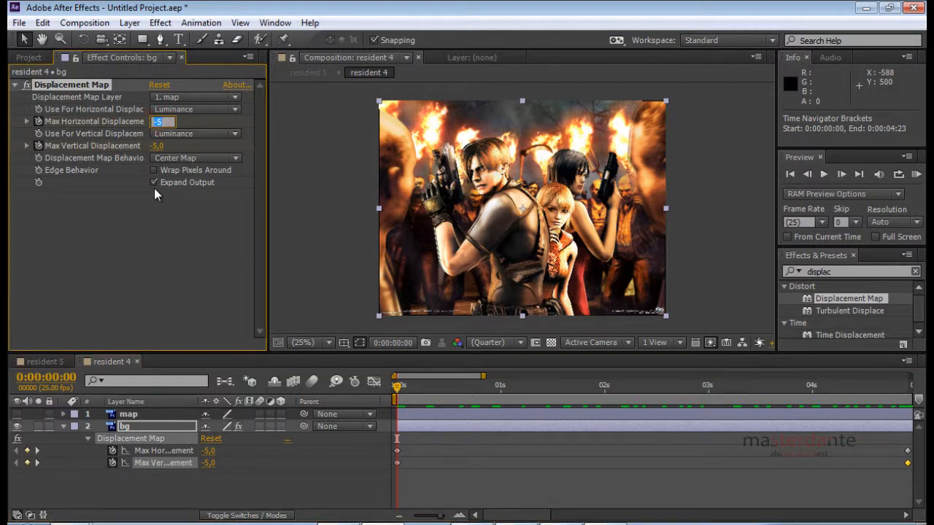
pyautogui.write('-4')
pyautogui.press('Return')
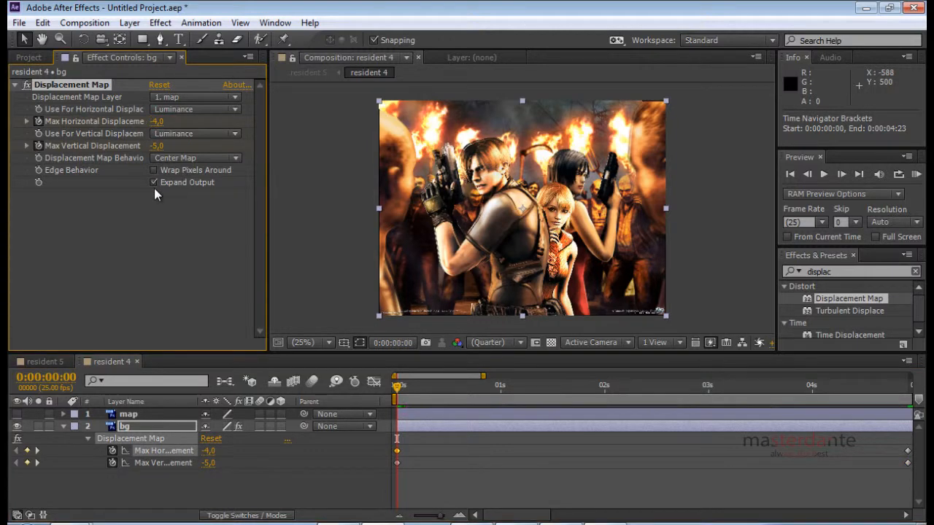
pyautogui.click(157, 145)
pyautogui.write('-4')
pyautogui.press('Return')
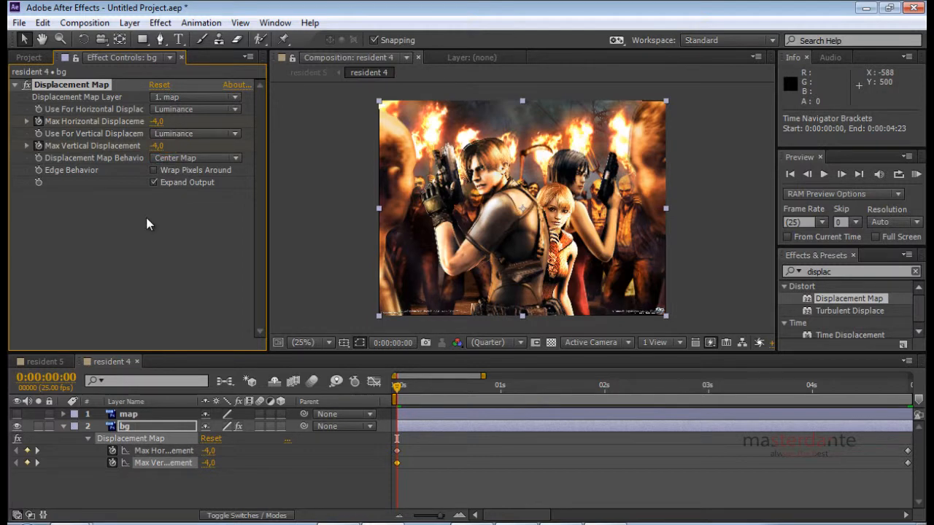
# Set Max Horizontal Displacement to -5 at the first frame
pyautogui.click(157, 121)
pyautogui.write('-5')
pyautogui.press('Return')
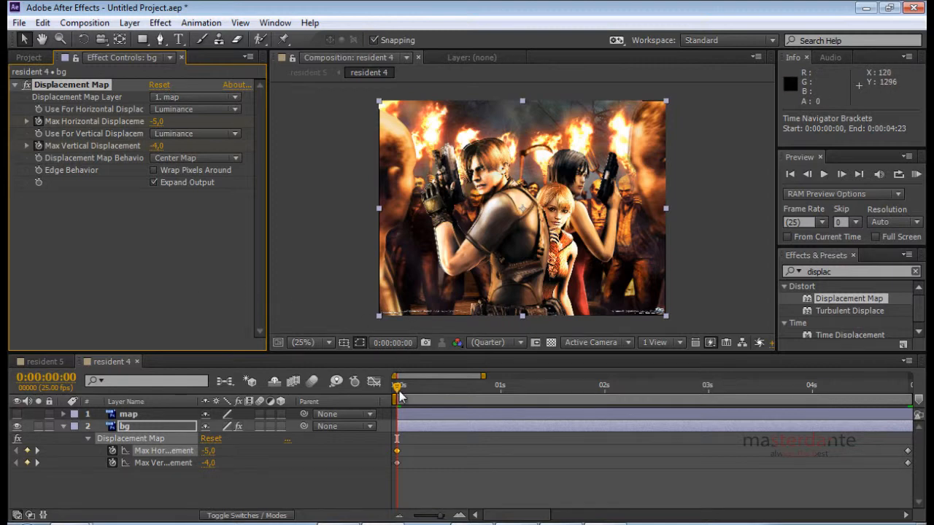
# Go to 0:00:05:00 and scale the bg layer to 105%
pyautogui.moveTo(471, 394); pyautogui.dragTo(912, 387)
pyautogui.moveTo(757, 391); pyautogui.dragTo(757, 389)
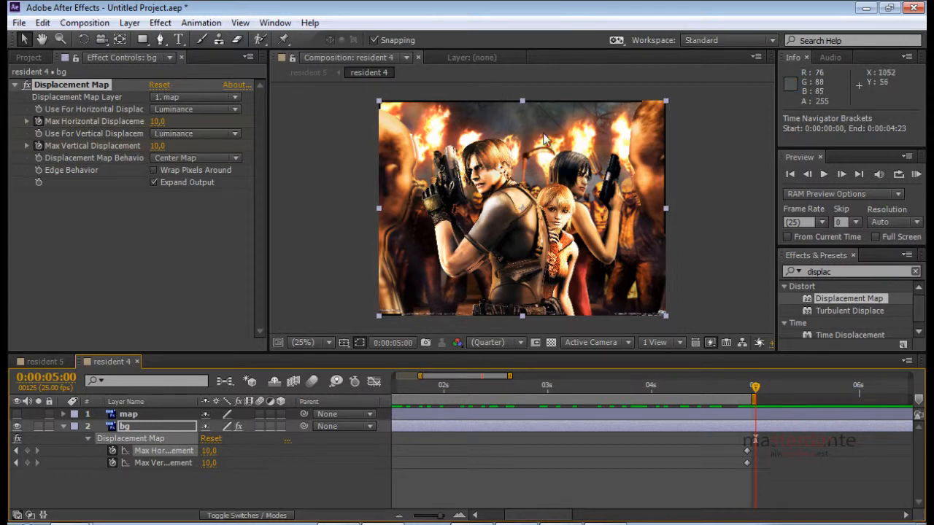
pyautogui.click(121, 430)
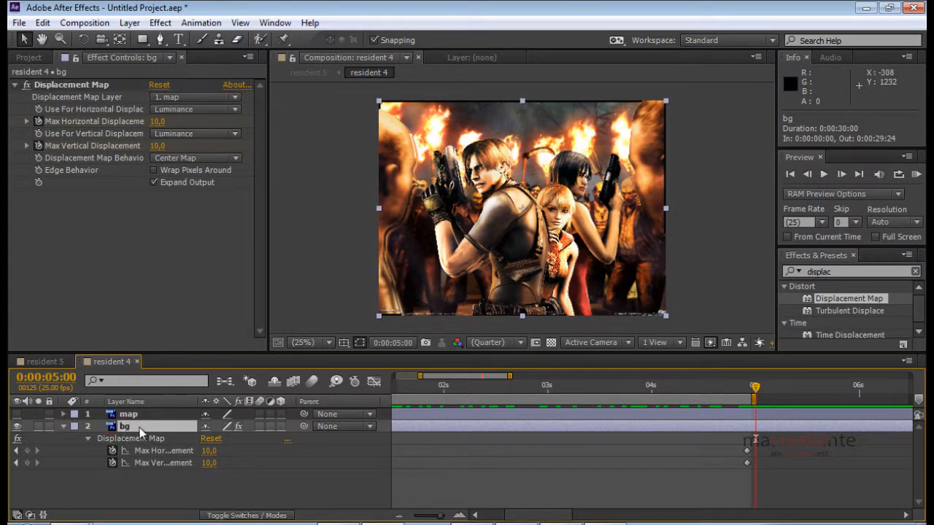
pyautogui.press('s')
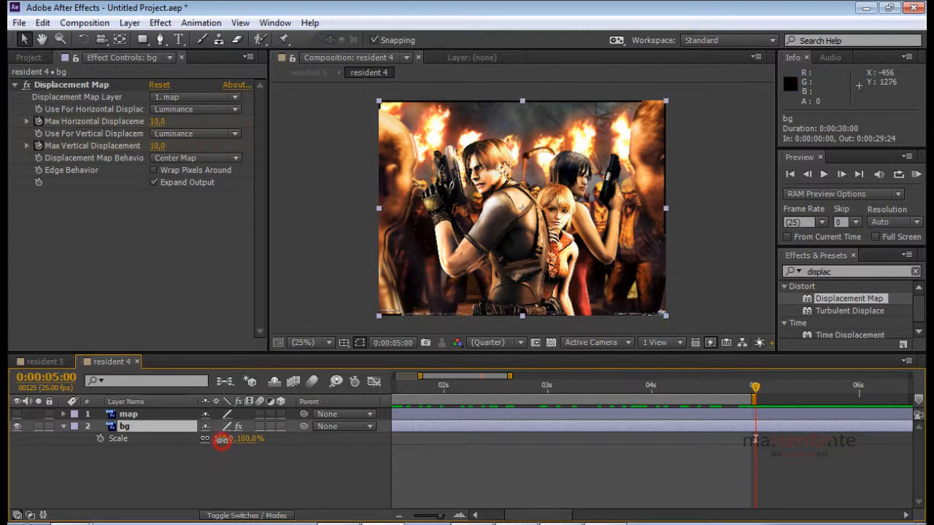
pyautogui.moveTo(222, 438); pyautogui.dragTo(222, 439)
pyautogui.click(473, 491)
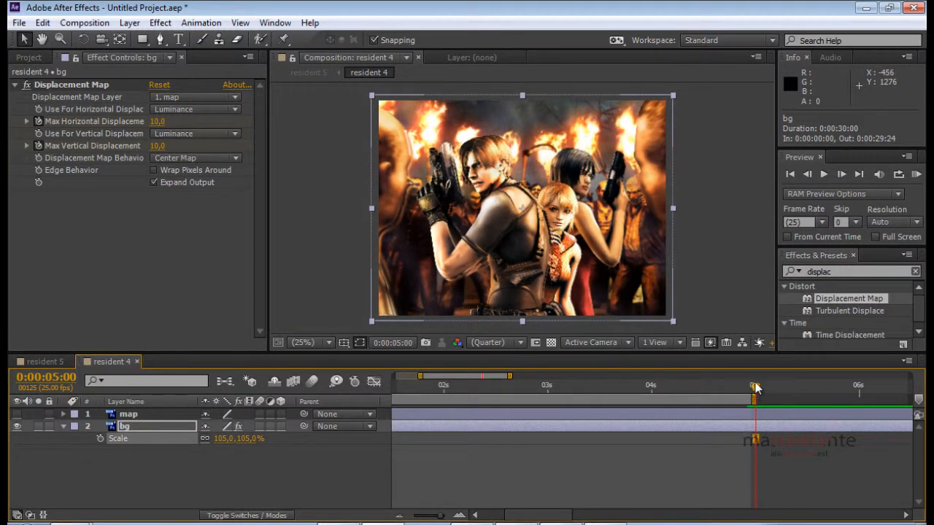
# Review the scaled displacement animation from the first frame to 0:00:05:00
pyautogui.press('Home')
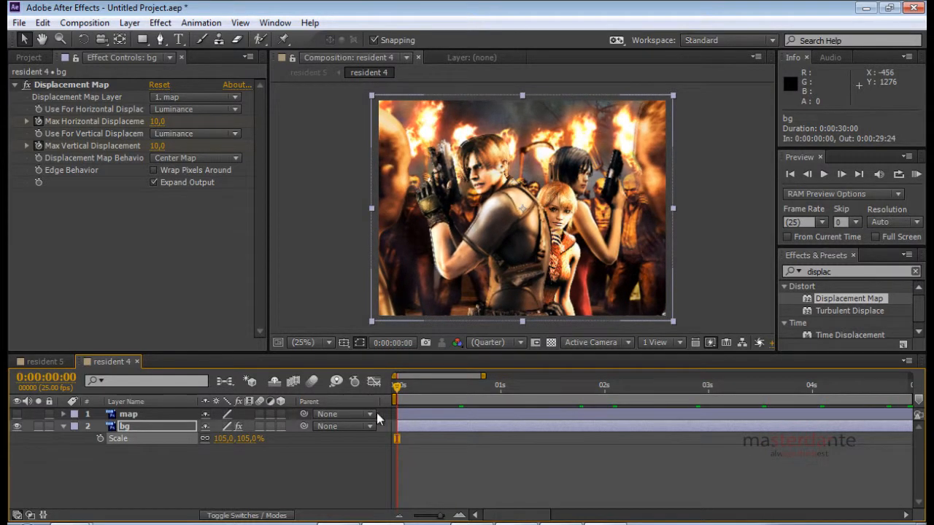
pyautogui.moveTo(376, 413); pyautogui.dragTo(906, 416)
pyautogui.moveTo(912, 421); pyautogui.dragTo(843, 433)
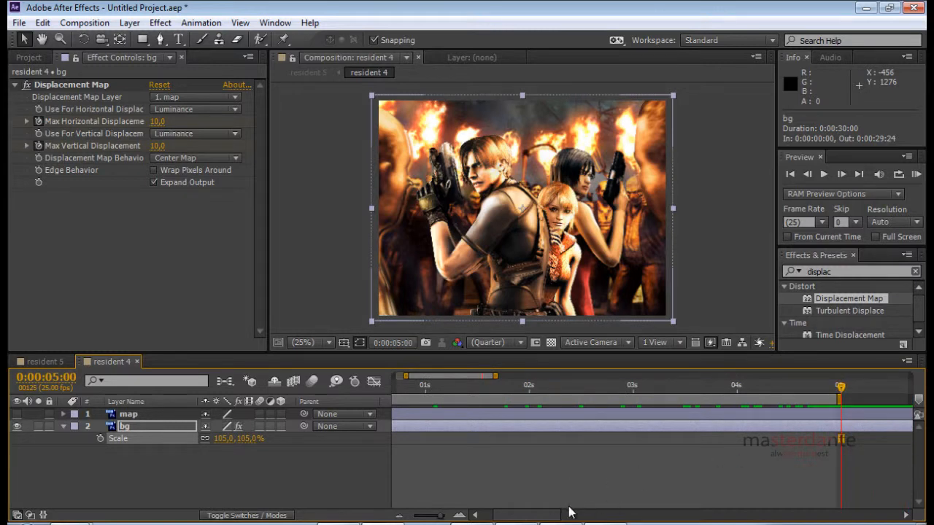
# Shorten the work area to end at 0:00:04:18 and shift it to span 0:00:00:05 to 0:00:04:23
pyautogui.moveTo(552, 514); pyautogui.dragTo(569, 506)
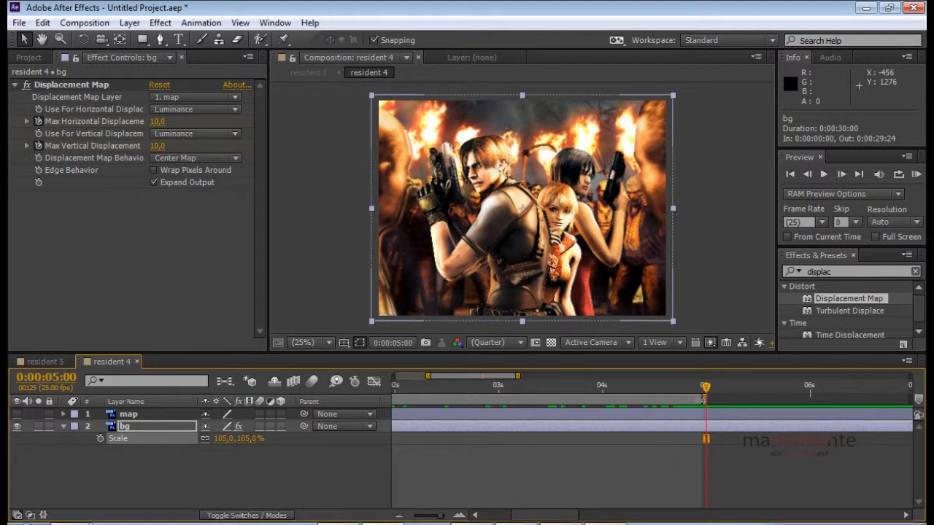
pyautogui.moveTo(705, 401); pyautogui.dragTo(683, 401)
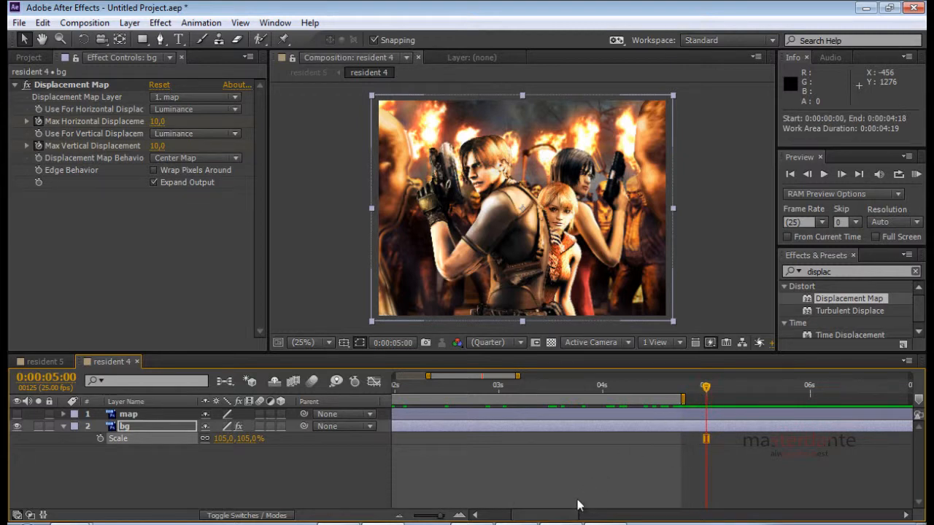
pyautogui.moveTo(577, 506); pyautogui.dragTo(549, 520)
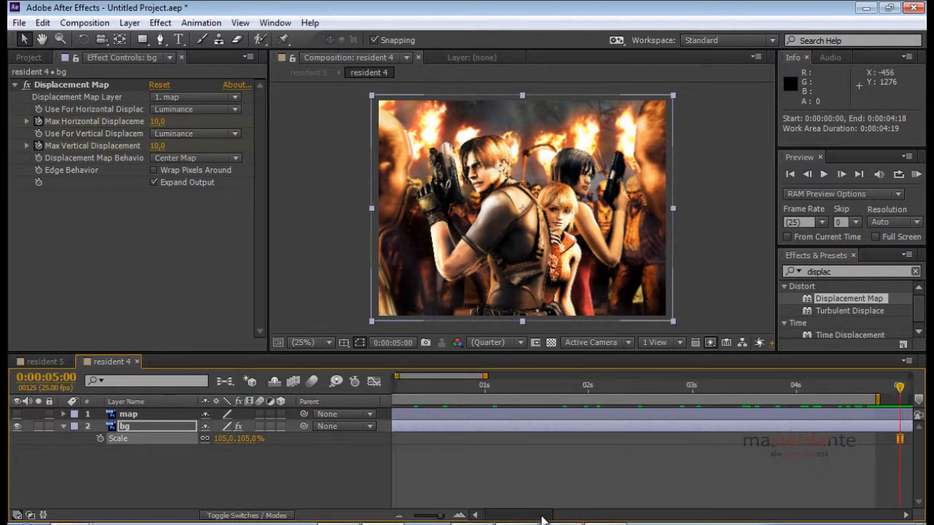
pyautogui.click(579, 515)
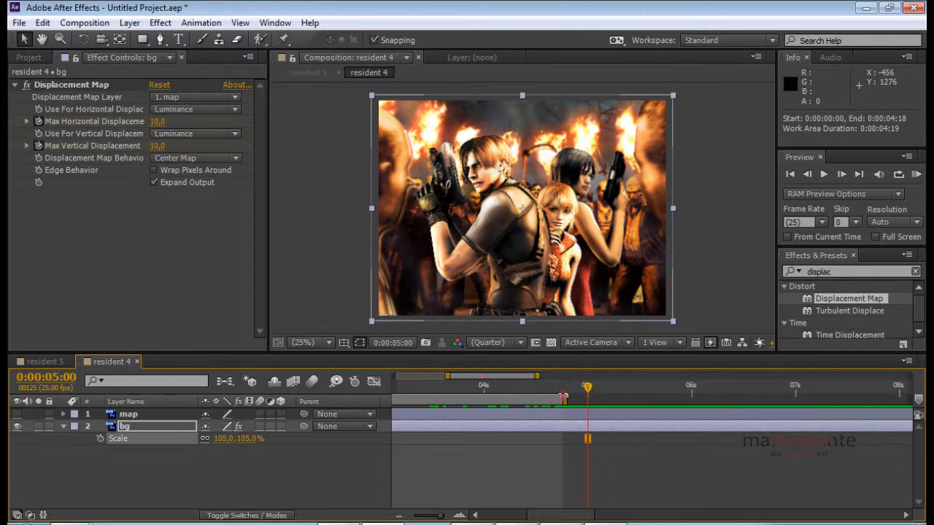
pyautogui.moveTo(564, 397); pyautogui.dragTo(587, 398)
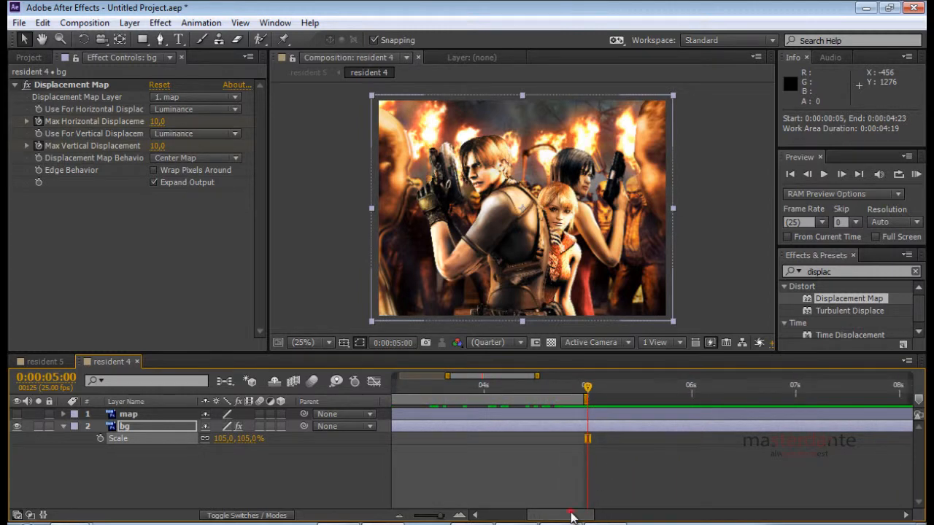
# Step back from 0:00:05:00 to inspect the closing frames and place the current time at 0:00:04:24
pyautogui.moveTo(573, 517); pyautogui.dragTo(416, 500)
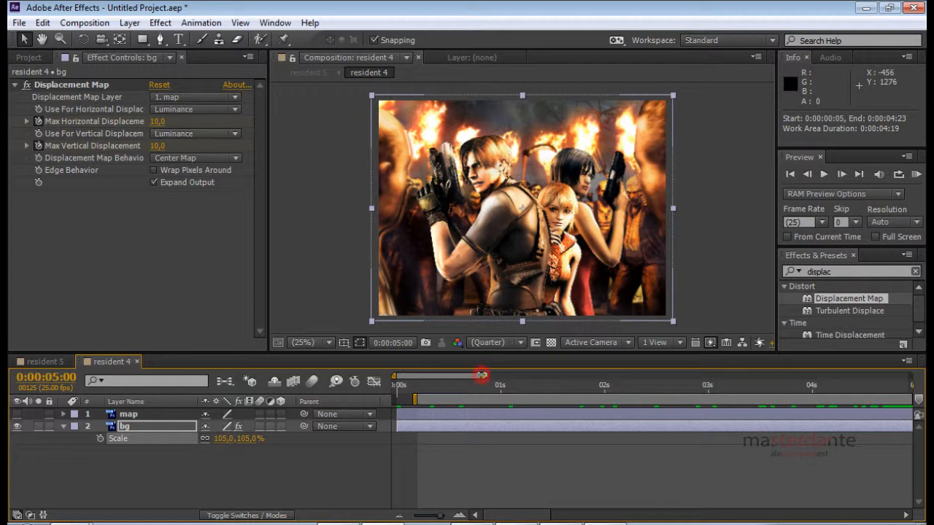
pyautogui.press('pageup')
pyautogui.press('pageup')
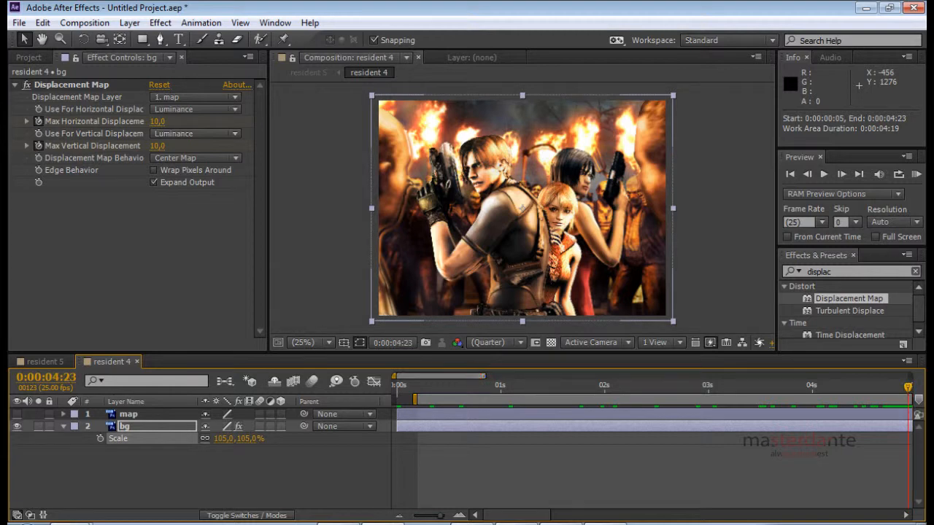
pyautogui.press('pageup')
pyautogui.press('pageup')
pyautogui.press('pageup')
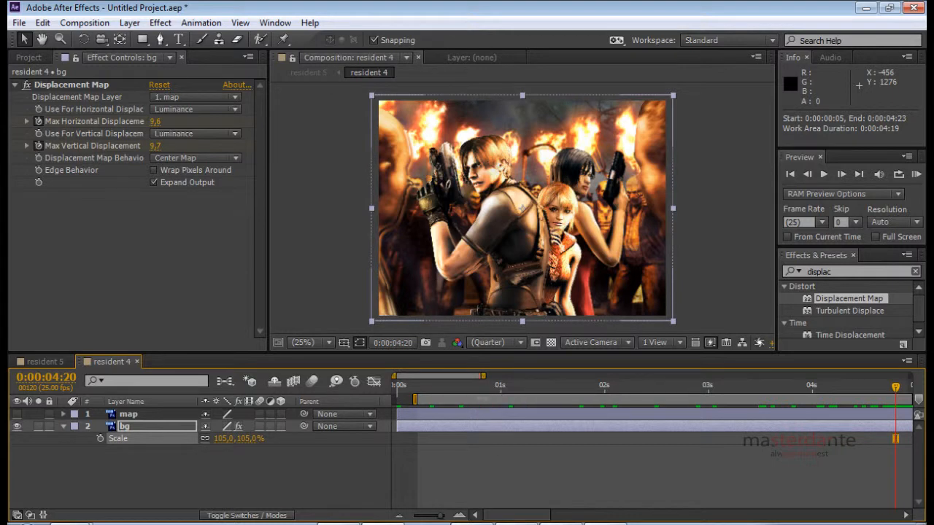
pyautogui.moveTo(517, 514); pyautogui.dragTo(539, 515)
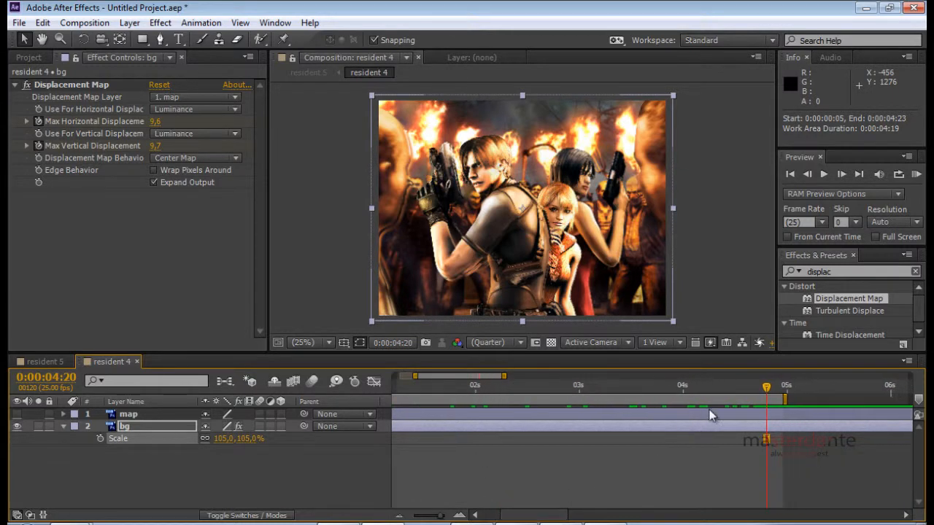
pyautogui.moveTo(766, 387); pyautogui.dragTo(782, 389)
pyautogui.moveTo(541, 517); pyautogui.dragTo(519, 516)
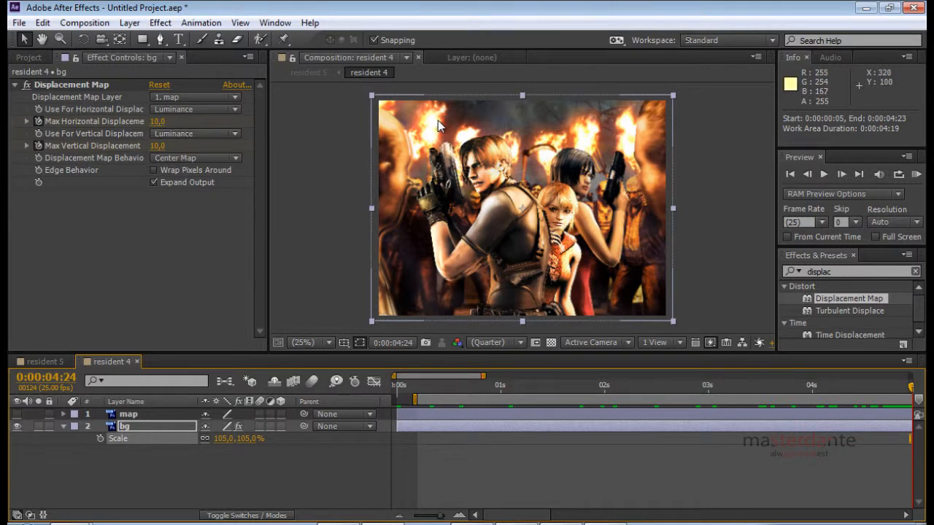
# Collapse the bg layer's properties and apply the Liquify distortion effect to it
pyautogui.click(62, 427)
pyautogui.click(122, 428)
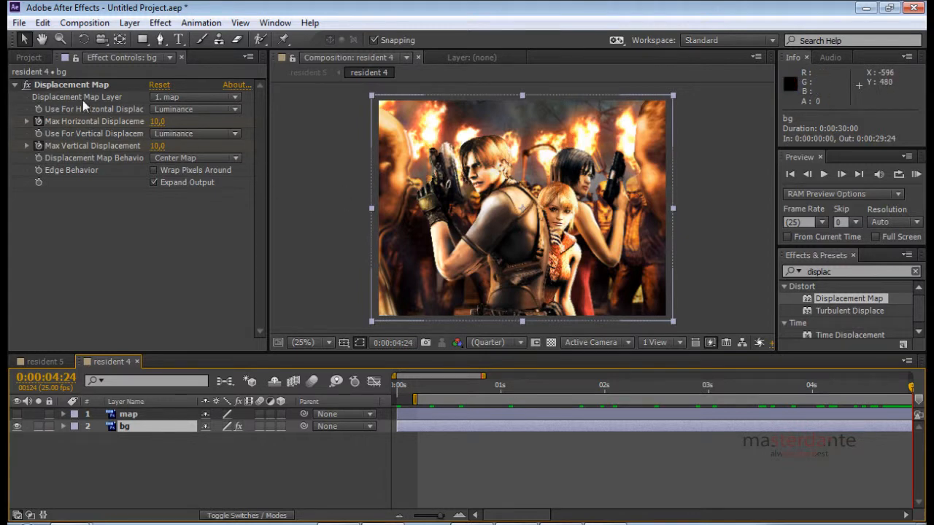
pyautogui.click(134, 428)
pyautogui.click(161, 23)
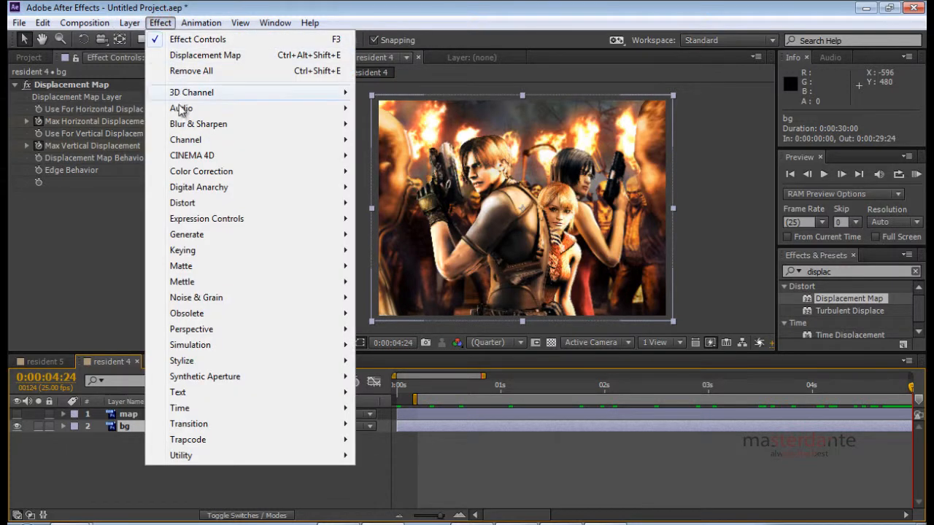
pyautogui.moveTo(209, 208)
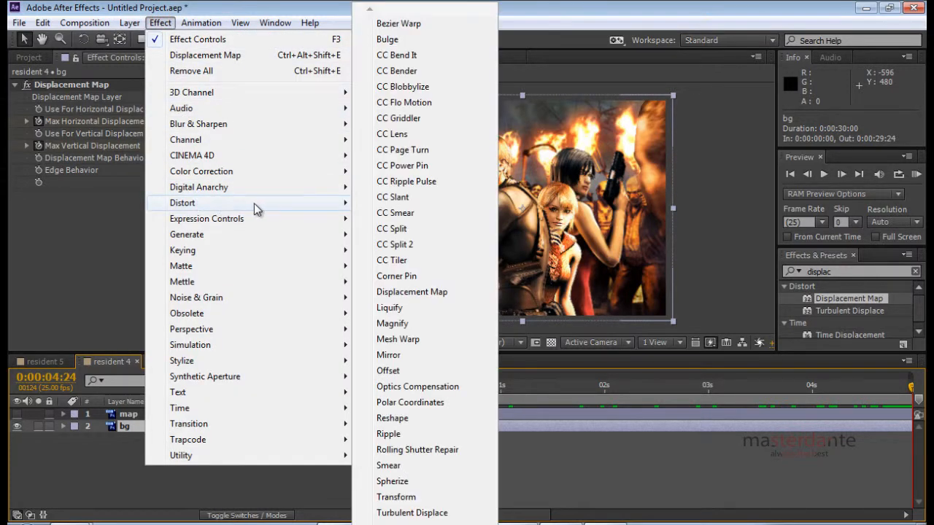
pyautogui.click(437, 307)
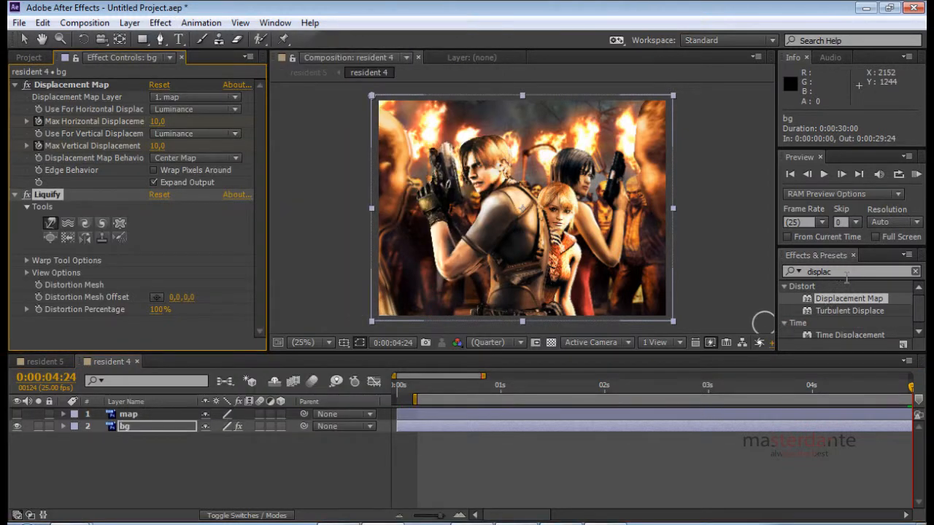
# Search the effects library for "liqu" and collapse the Displacement Map settings on the bg layer
pyautogui.click(846, 273)
pyautogui.write('liqu')
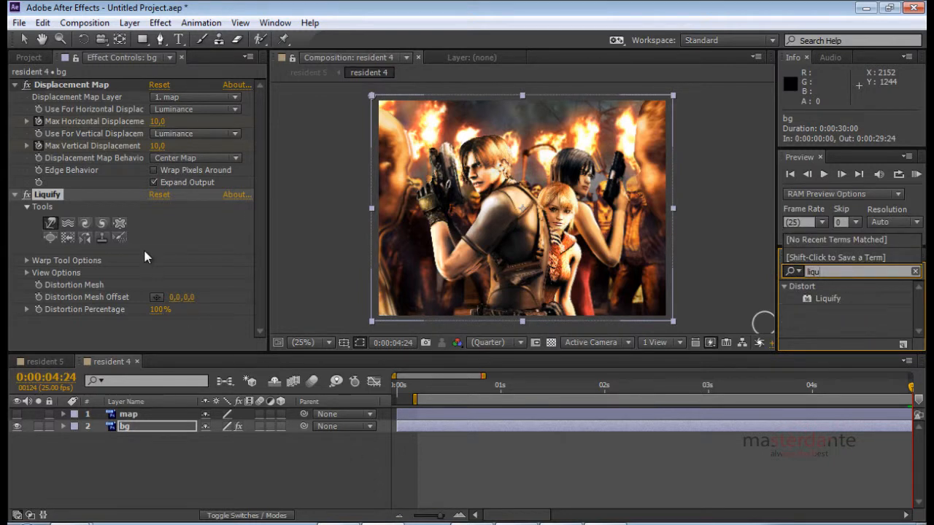
pyautogui.click(15, 85)
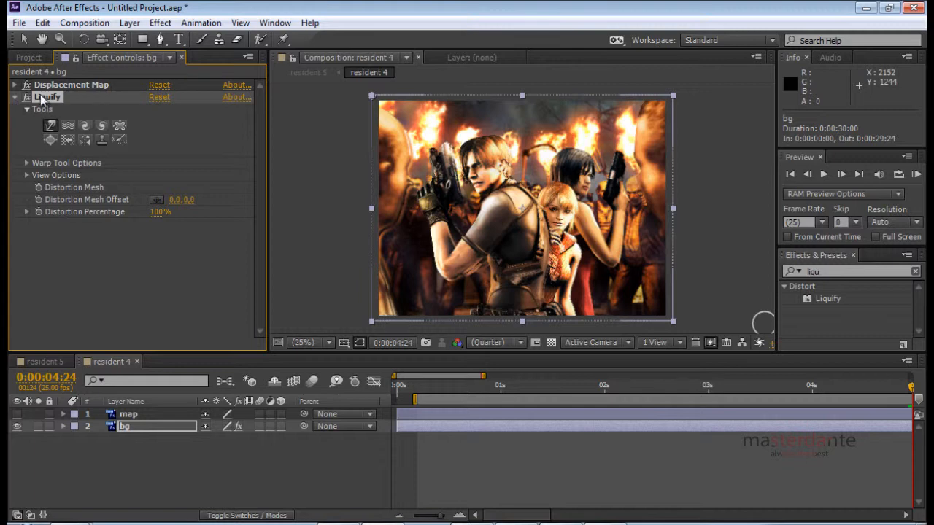
# Try warping the torch flames on the bg layer with Liquify's Warp tool and undo the last stroke
pyautogui.click(138, 430)
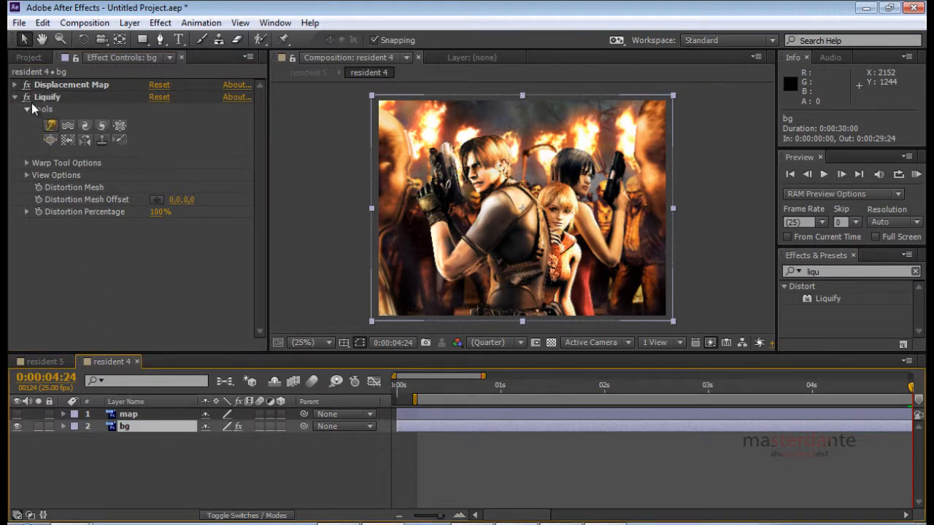
pyautogui.click(50, 140)
pyautogui.click(50, 125)
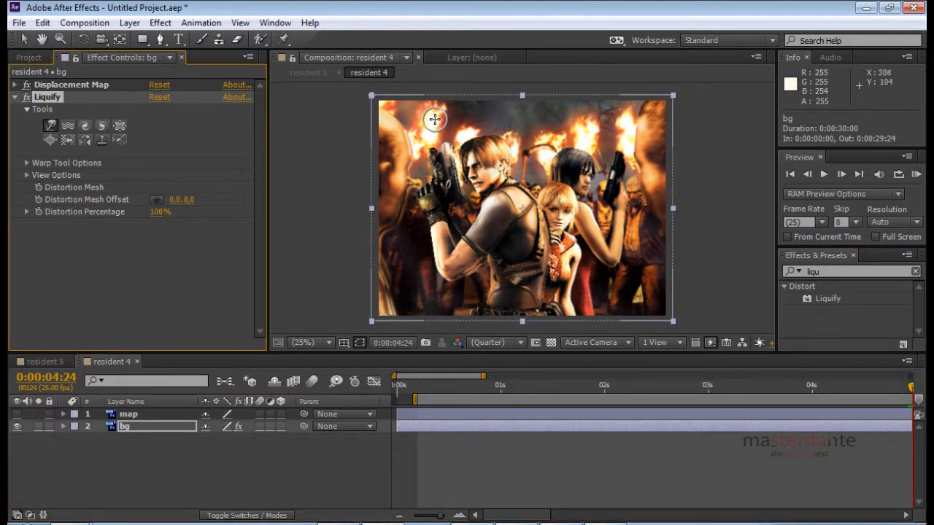
pyautogui.moveTo(435, 120)
pyautogui.mouseDown()
pyautogui.moveTo(488, 111)
pyautogui.moveTo(438, 122)
pyautogui.moveTo(381, 96)
pyautogui.mouseUp()
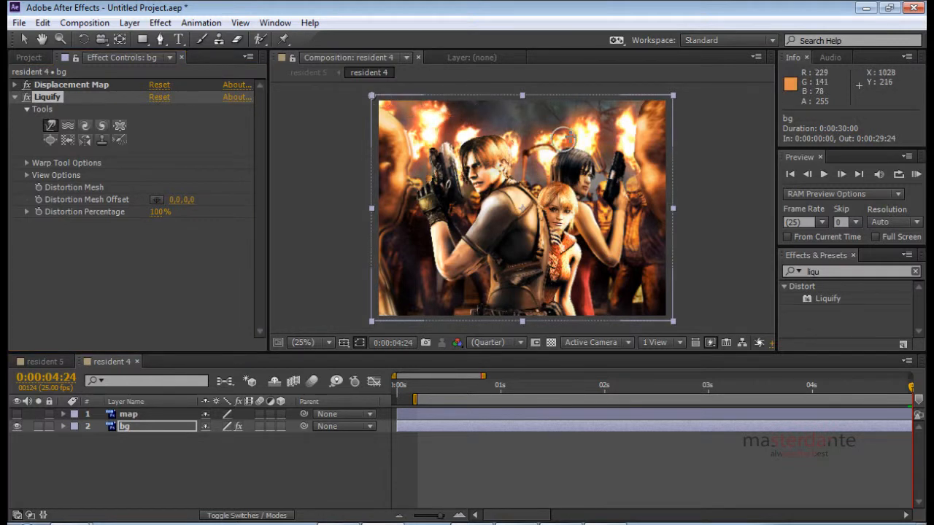
pyautogui.moveTo(580, 136)
pyautogui.mouseDown()
pyautogui.moveTo(554, 104)
pyautogui.moveTo(588, 141)
pyautogui.moveTo(599, 98)
pyautogui.mouseUp()
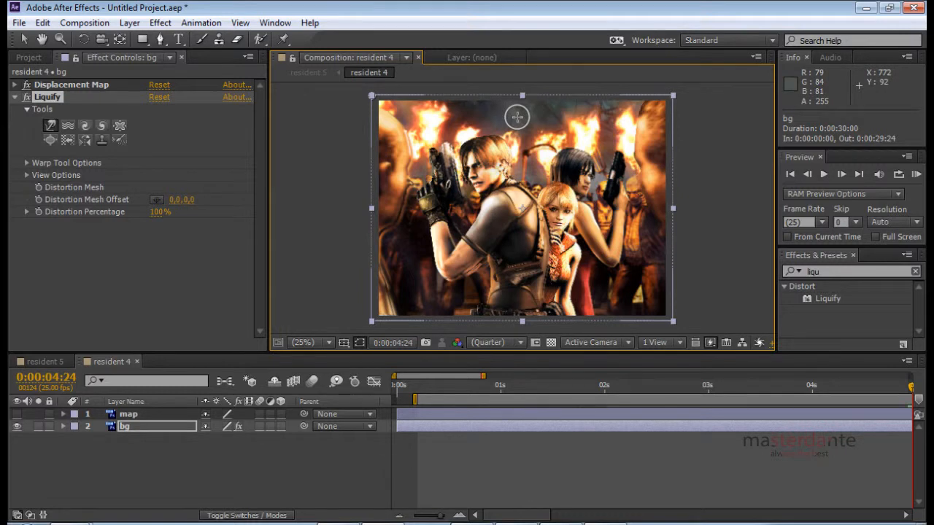
pyautogui.hotkey('ctrl', 'z')
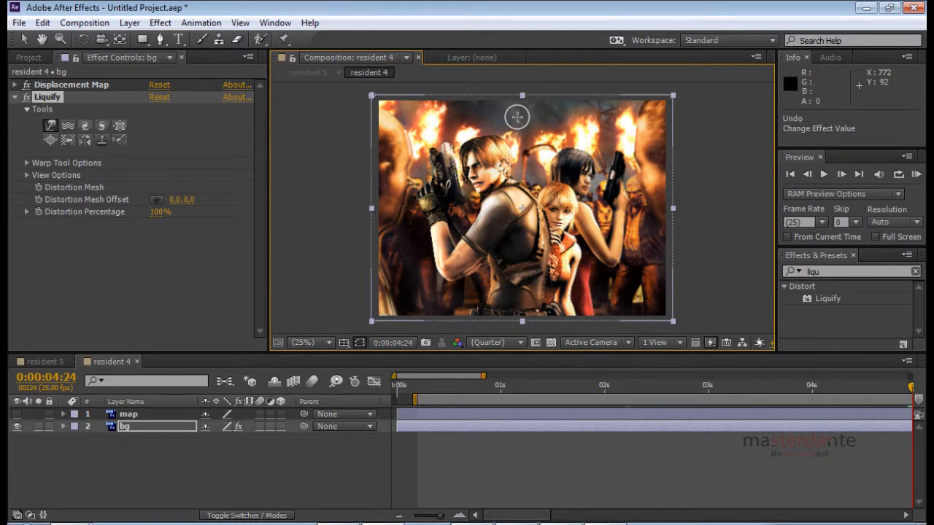
# Try Liquify's Turbulence and Twirl tools over the image and return to the Warp tool
pyautogui.click(67, 126)
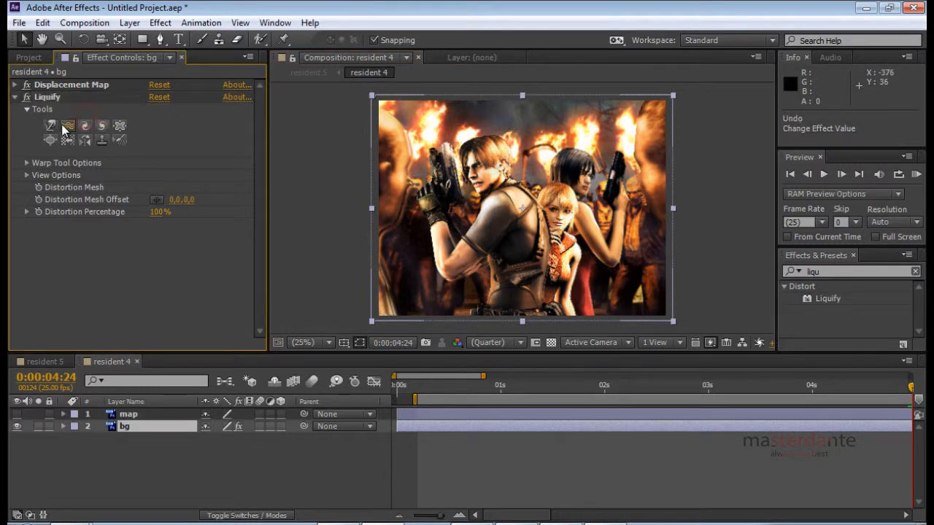
pyautogui.click(73, 128)
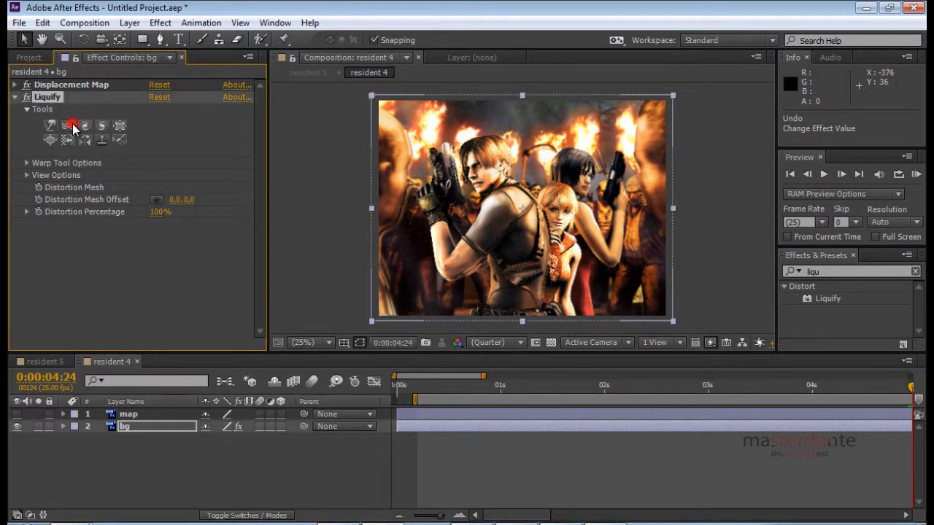
pyautogui.click(447, 121)
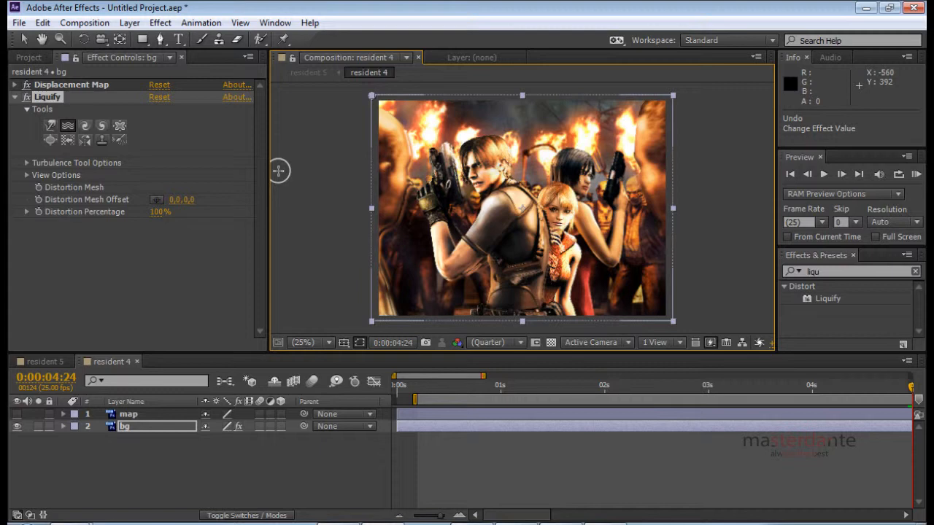
pyautogui.click(49, 126)
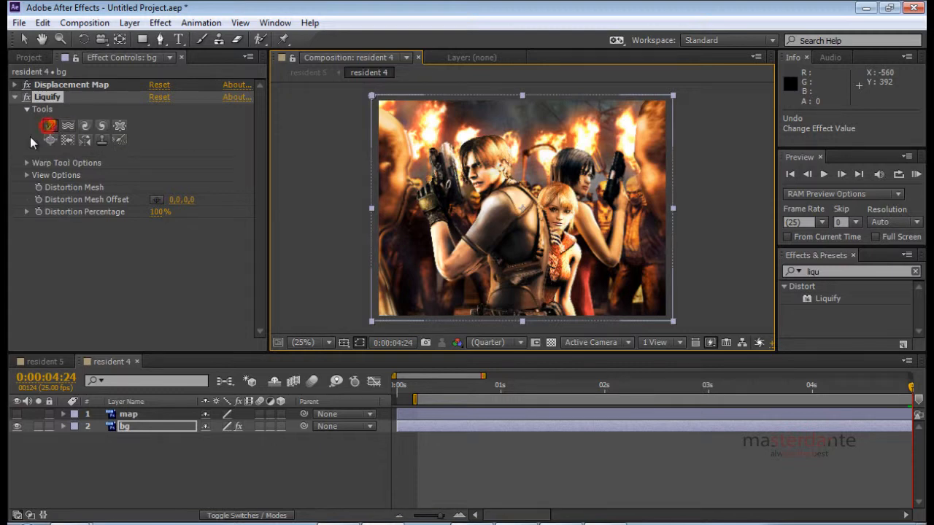
pyautogui.click(102, 126)
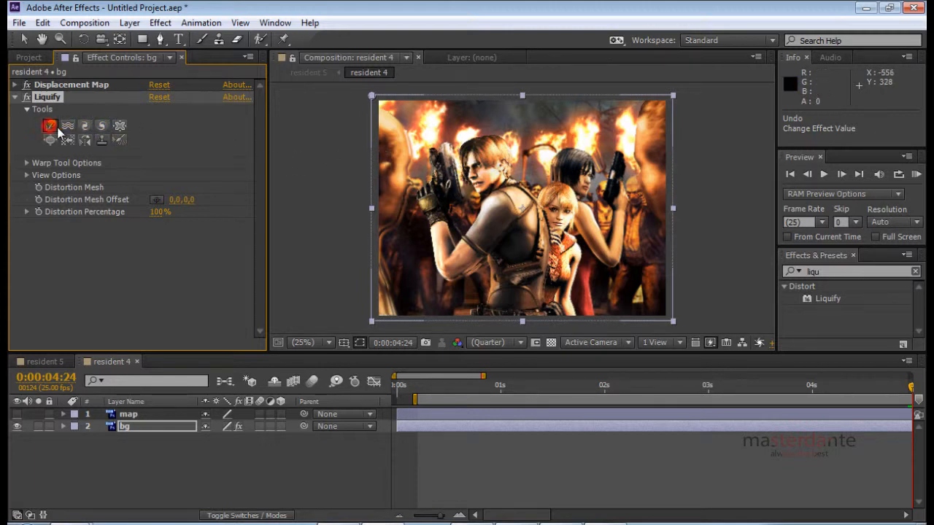
pyautogui.click(100, 129)
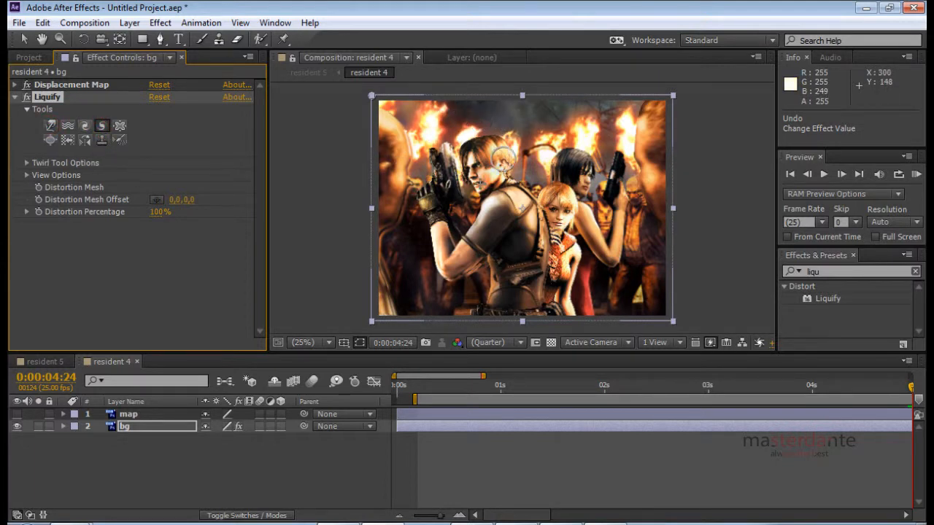
pyautogui.click(289, 174)
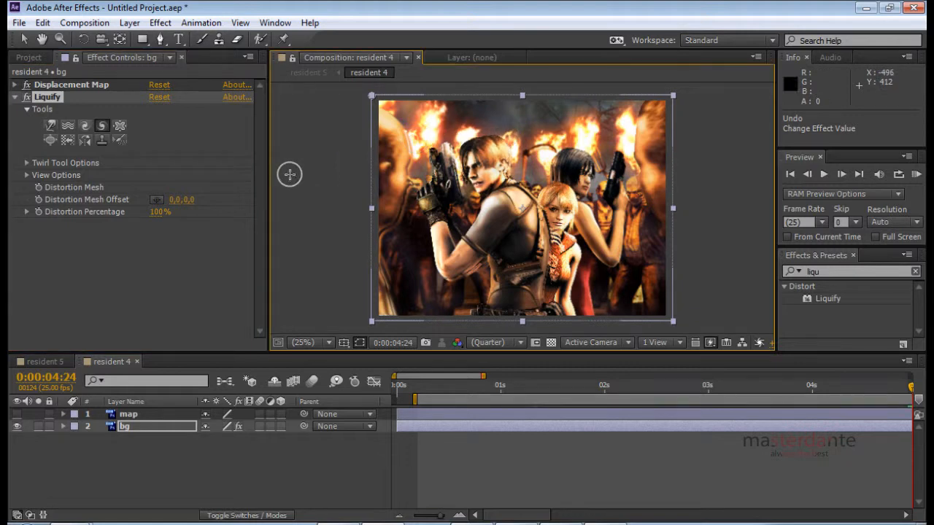
pyautogui.click(51, 125)
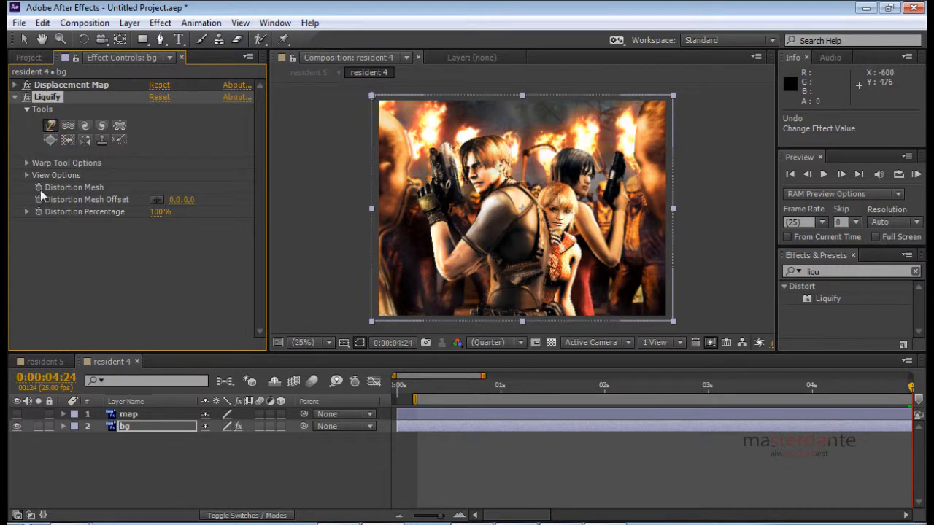
# Enable keyframing for Liquify's Distortion Mesh at 0:00:04:24 and reveal the bg layer's keyframed properties in the timeline
pyautogui.click(38, 187)
pyautogui.click(138, 432)
pyautogui.press('u')
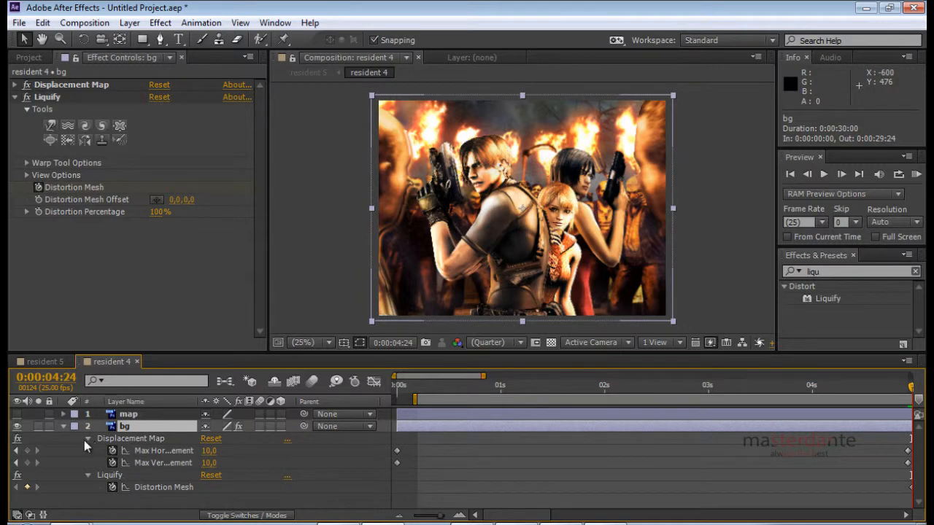
pyautogui.click(396, 451)
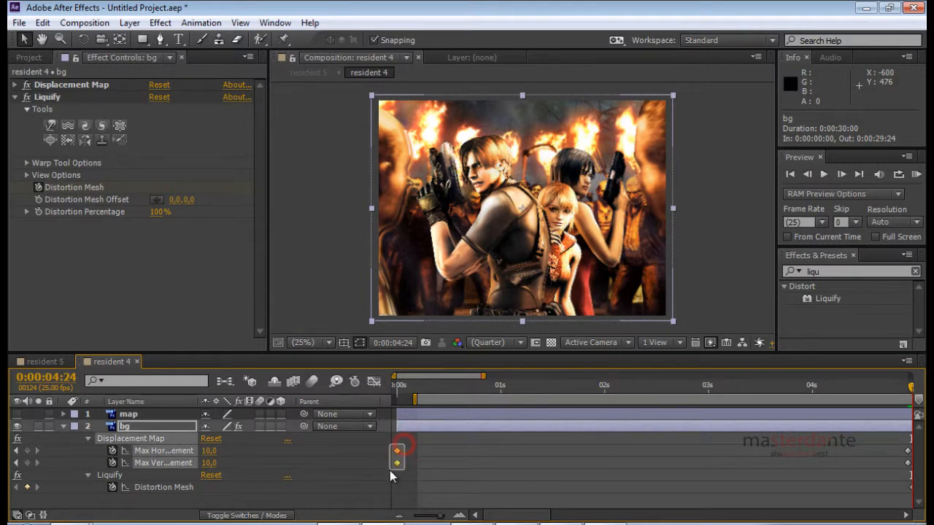
pyautogui.click(181, 466)
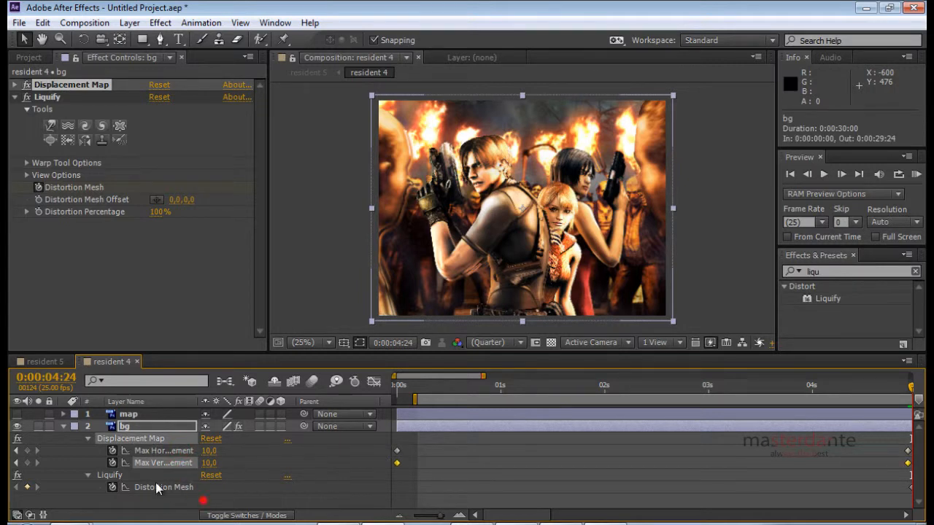
pyautogui.click(155, 487)
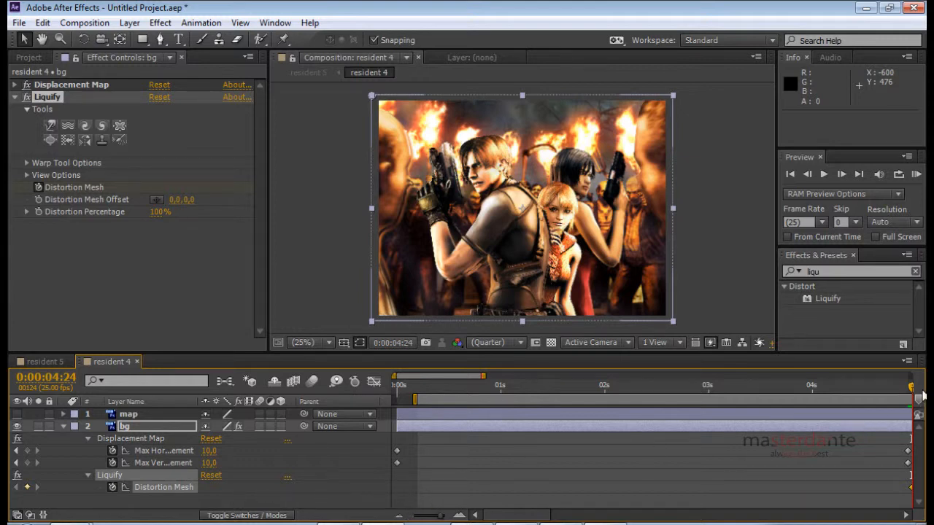
# Scrub through the opening frames and return the current time to 0:00:00:00
pyautogui.moveTo(911, 388); pyautogui.dragTo(462, 387)
pyautogui.press('Home')
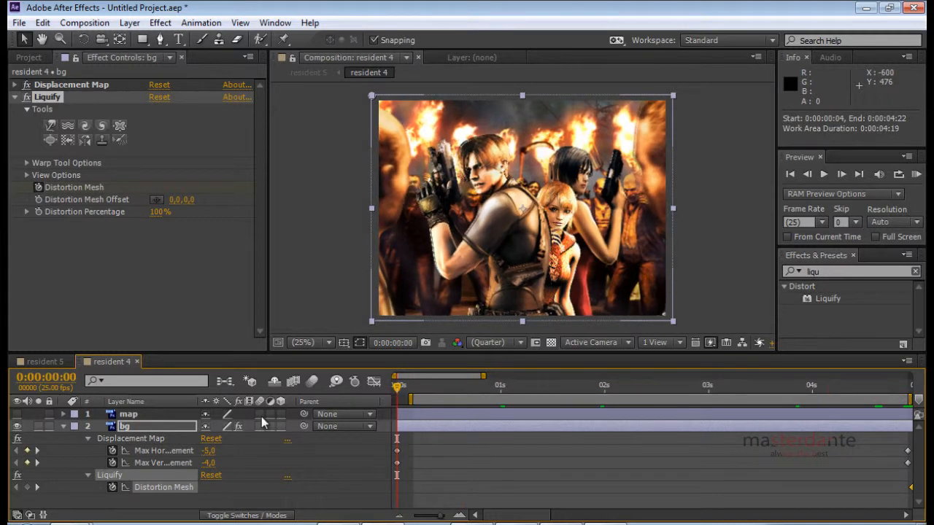
pyautogui.press('pagedown')
pyautogui.press('pagedown')
pyautogui.moveTo(396, 387); pyautogui.dragTo(406, 392)
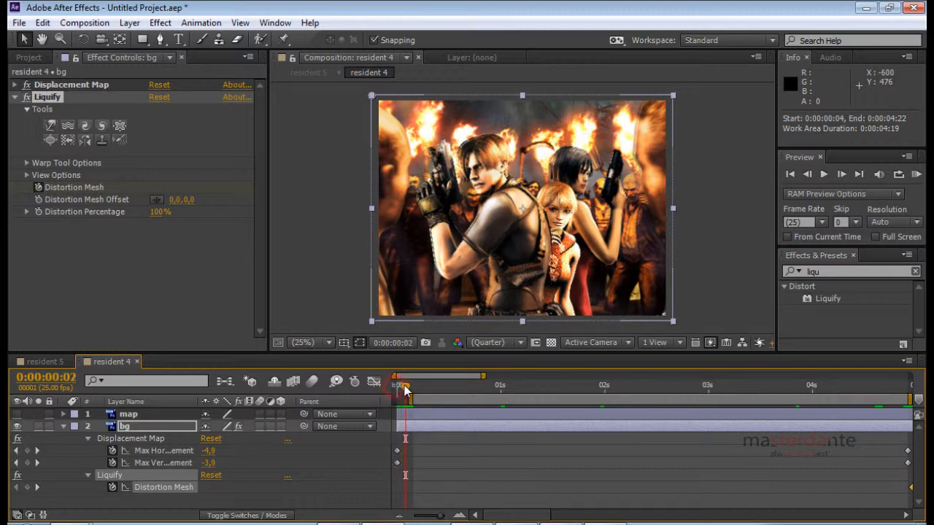
pyautogui.press('Home')
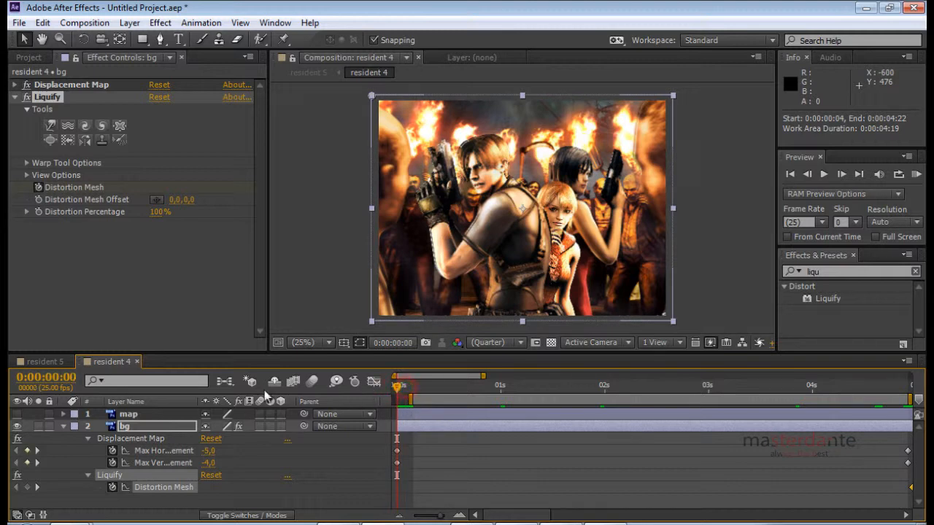
# Choose Liquify's Warp tool and set its brush pressure to 75
pyautogui.click(50, 126)
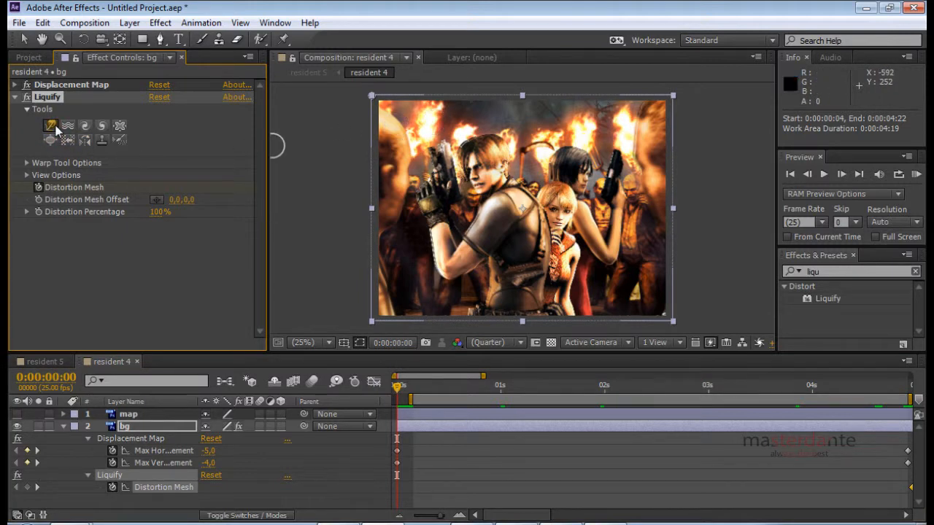
pyautogui.click(28, 176)
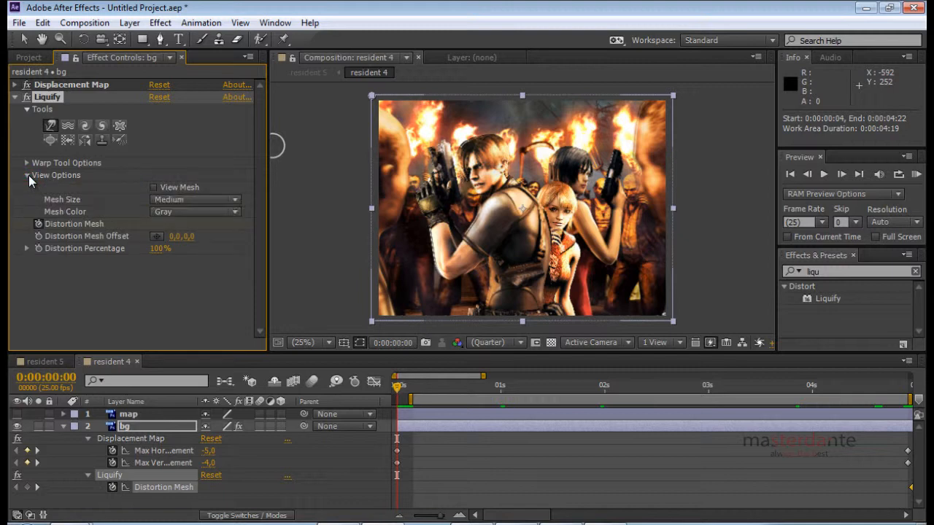
pyautogui.click(28, 176)
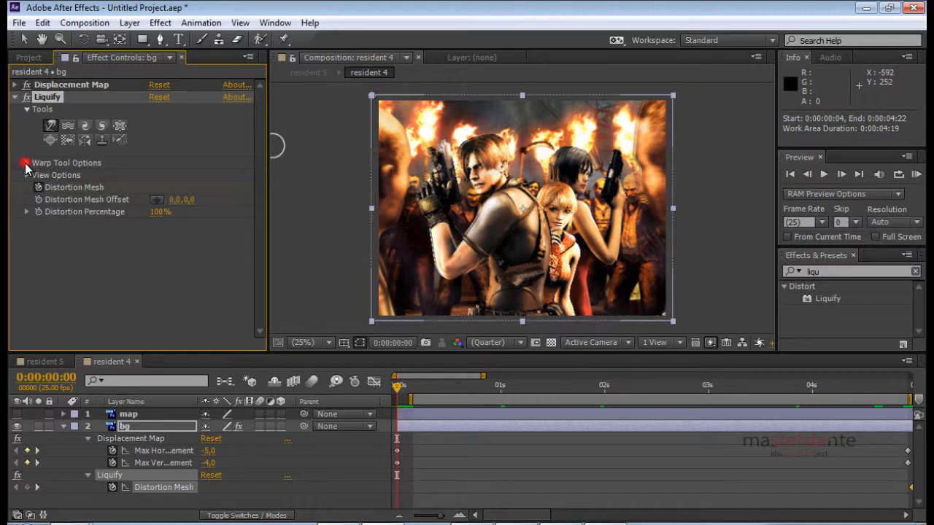
pyautogui.click(26, 163)
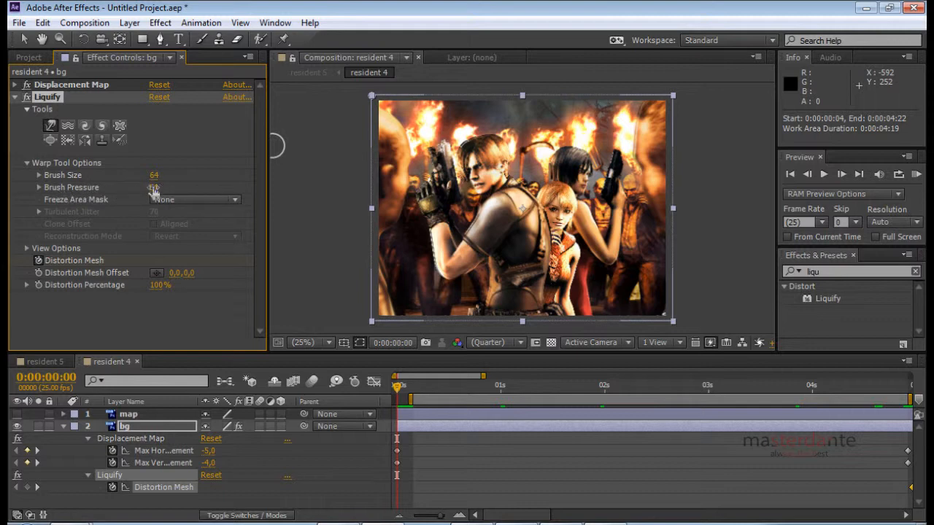
pyautogui.moveTo(154, 188); pyautogui.dragTo(311, 176)
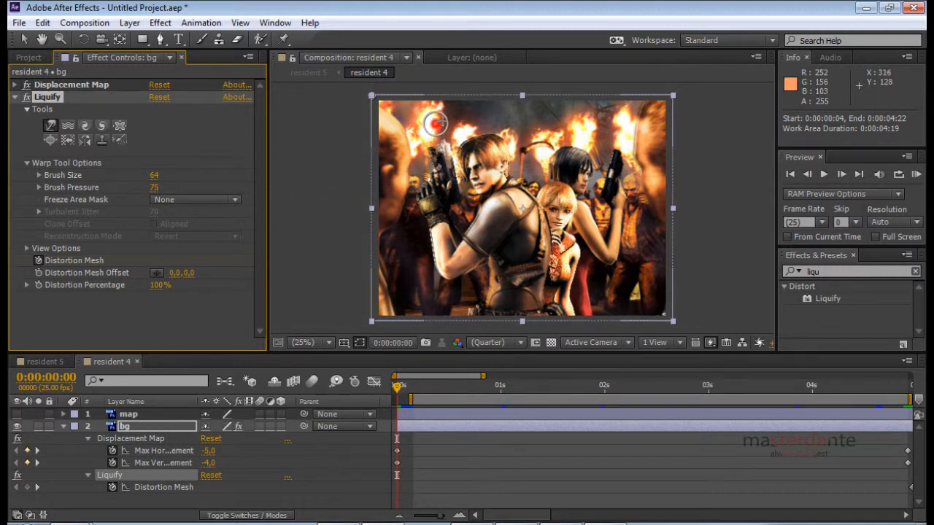
# Try warping a torch flame above the raised gun at the first frame, and undo the change
pyautogui.moveTo(436, 124)
pyautogui.mouseDown()
pyautogui.moveTo(466, 114)
pyautogui.moveTo(438, 121)
pyautogui.moveTo(434, 89)
pyautogui.moveTo(443, 119)
pyautogui.moveTo(460, 81)
pyautogui.mouseUp()
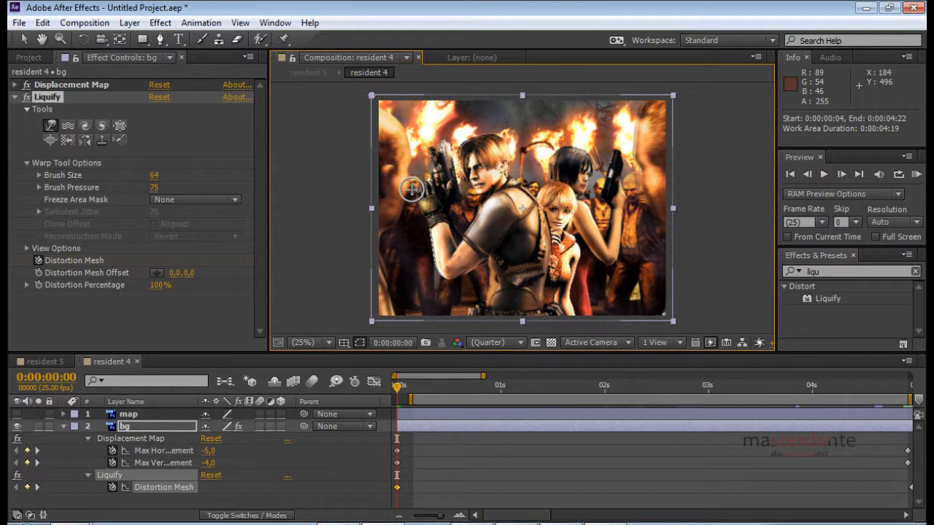
pyautogui.hotkey('ctrl', 'z')
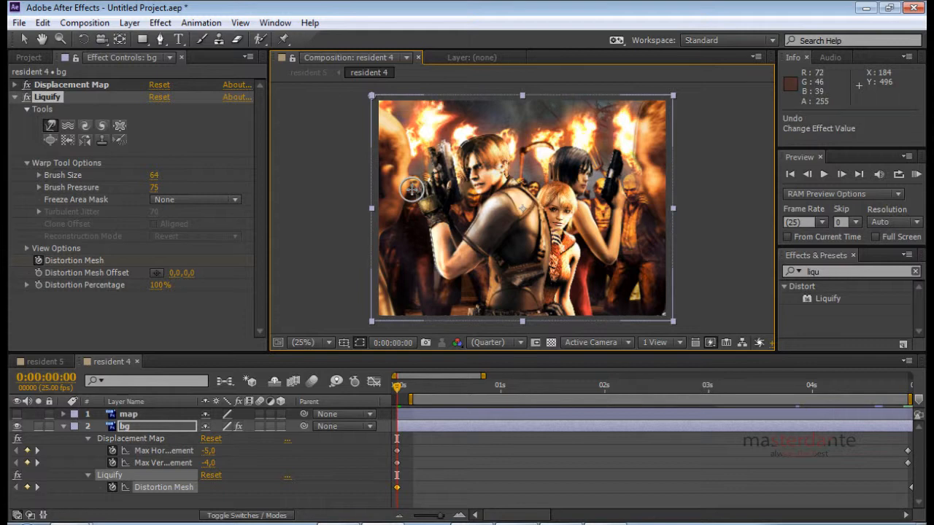
pyautogui.hotkey('ctrl', 'z')
pyautogui.hotkey('ctrl', 'z')
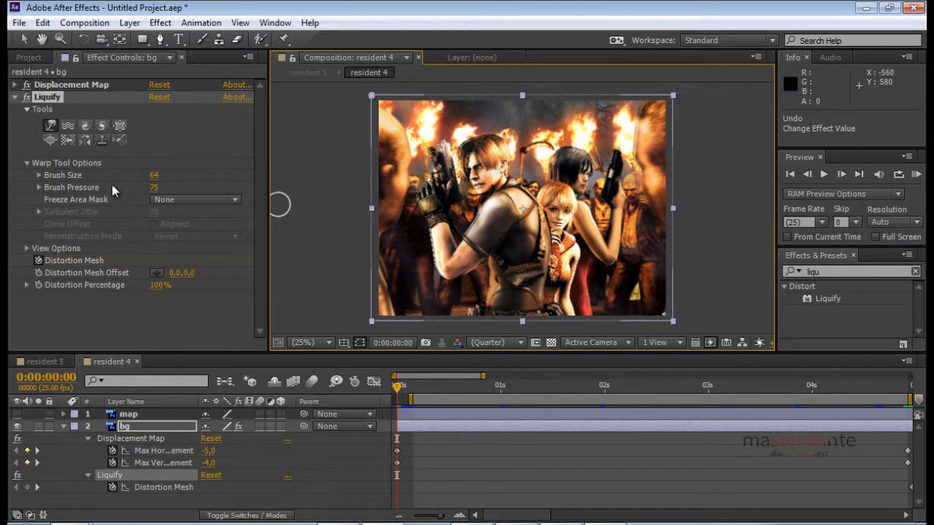
# Add a Distortion Mesh keyframe at 0:00:00:00 and move the current time to the end keyframe at 0:00:04:24
pyautogui.click(27, 488)
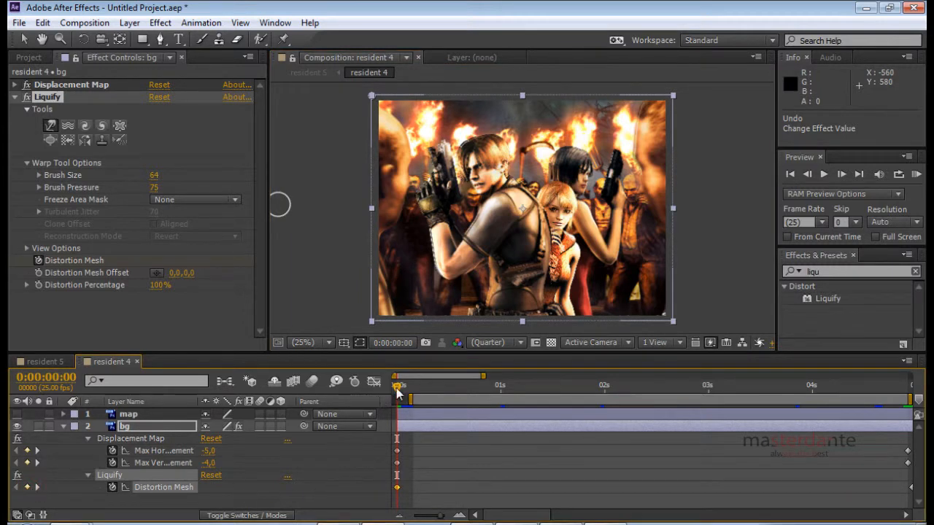
pyautogui.moveTo(398, 392); pyautogui.dragTo(750, 420)
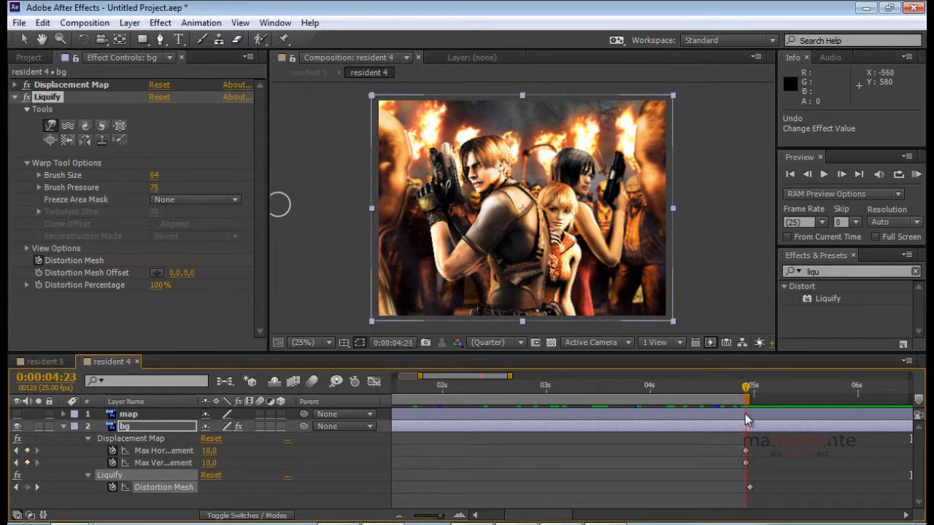
pyautogui.moveTo(748, 412)
pyautogui.mouseDown()
pyautogui.moveTo(758, 411)
pyautogui.moveTo(750, 411)
pyautogui.mouseUp()
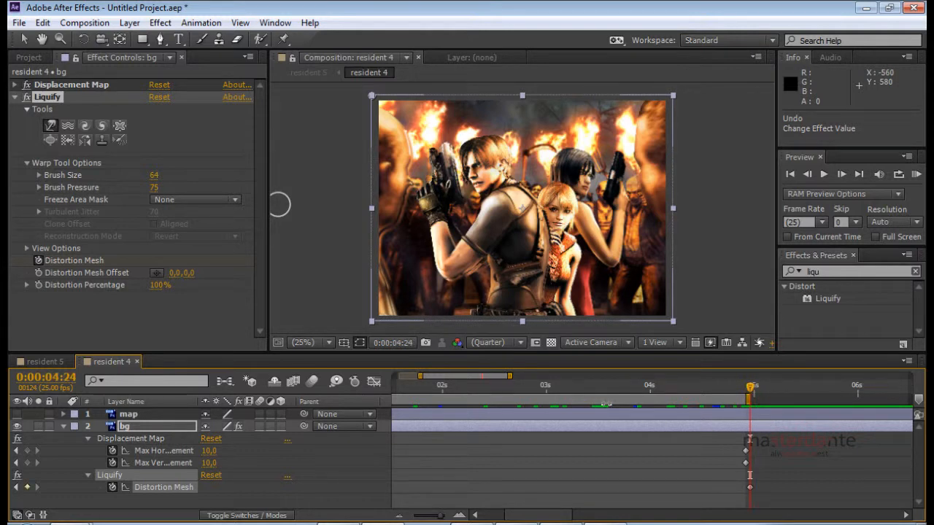
pyautogui.click(549, 512)
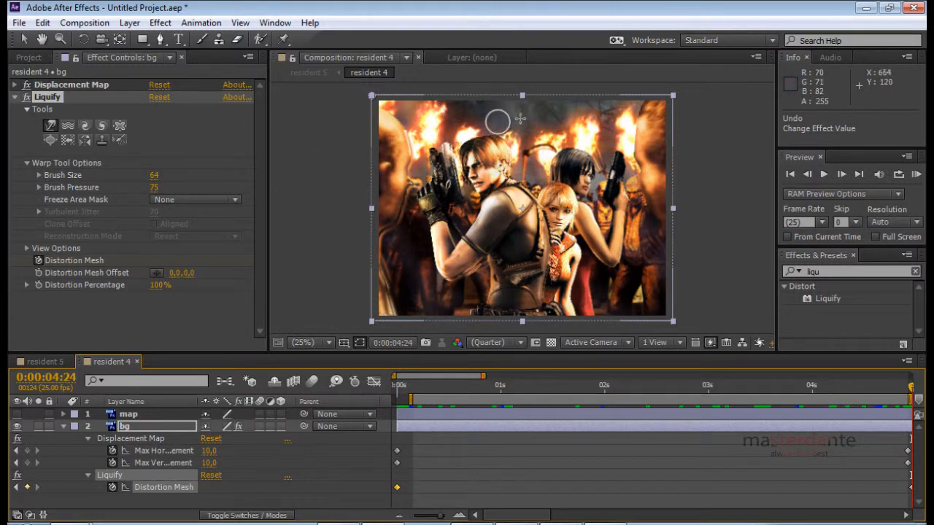
# Warp the torch flames across the top of the image with Liquify's Warp tool at 0:00:04:24
pyautogui.moveTo(439, 120)
pyautogui.mouseDown()
pyautogui.moveTo(467, 89)
pyautogui.moveTo(442, 111)
pyautogui.mouseUp()
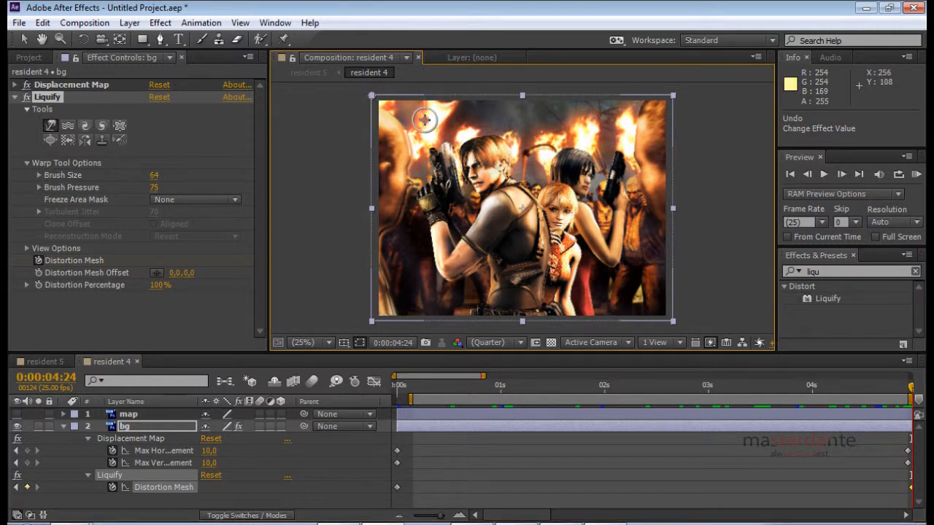
pyautogui.moveTo(445, 123)
pyautogui.mouseDown()
pyautogui.moveTo(491, 125)
pyautogui.moveTo(473, 132)
pyautogui.moveTo(490, 102)
pyautogui.moveTo(470, 133)
pyautogui.moveTo(486, 153)
pyautogui.moveTo(462, 132)
pyautogui.moveTo(461, 95)
pyautogui.moveTo(466, 133)
pyautogui.moveTo(456, 107)
pyautogui.mouseUp()
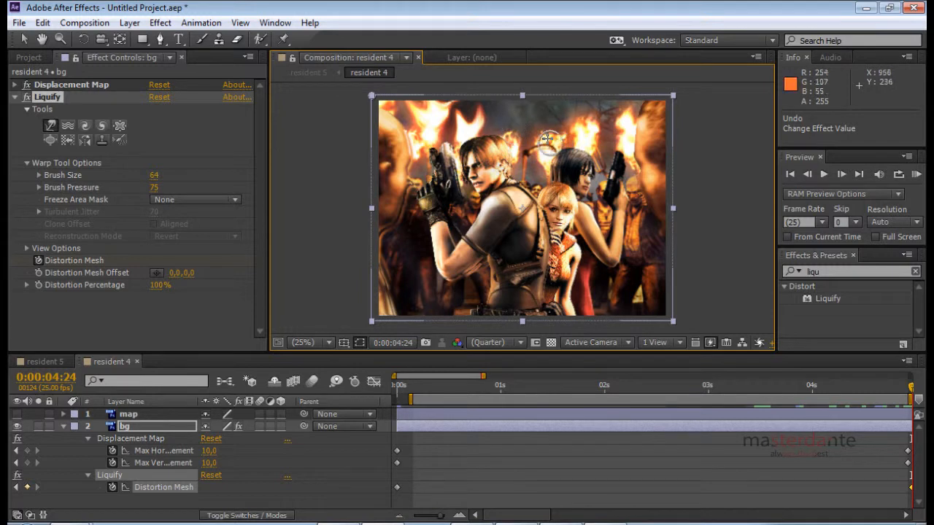
pyautogui.moveTo(547, 138)
pyautogui.mouseDown()
pyautogui.moveTo(546, 113)
pyautogui.moveTo(544, 135)
pyautogui.moveTo(517, 112)
pyautogui.mouseUp()
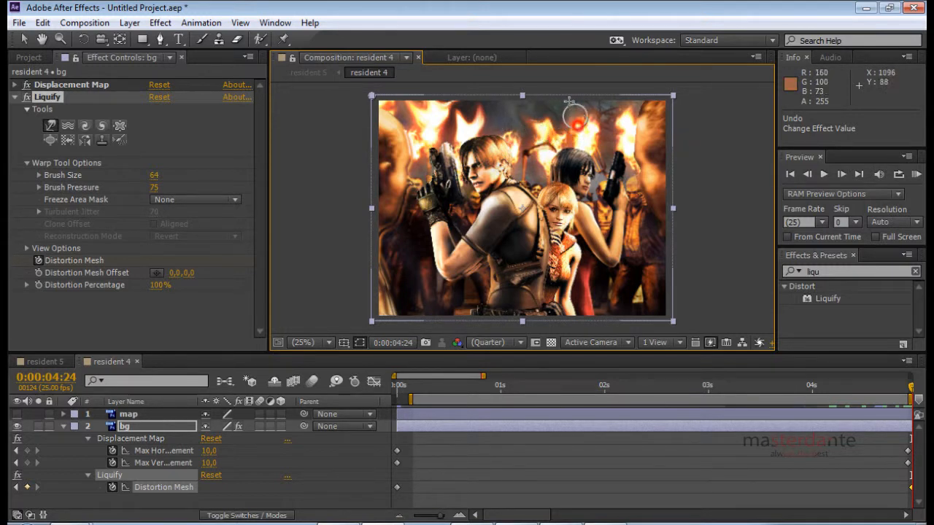
pyautogui.moveTo(586, 128)
pyautogui.mouseDown()
pyautogui.moveTo(600, 96)
pyautogui.moveTo(595, 106)
pyautogui.mouseUp()
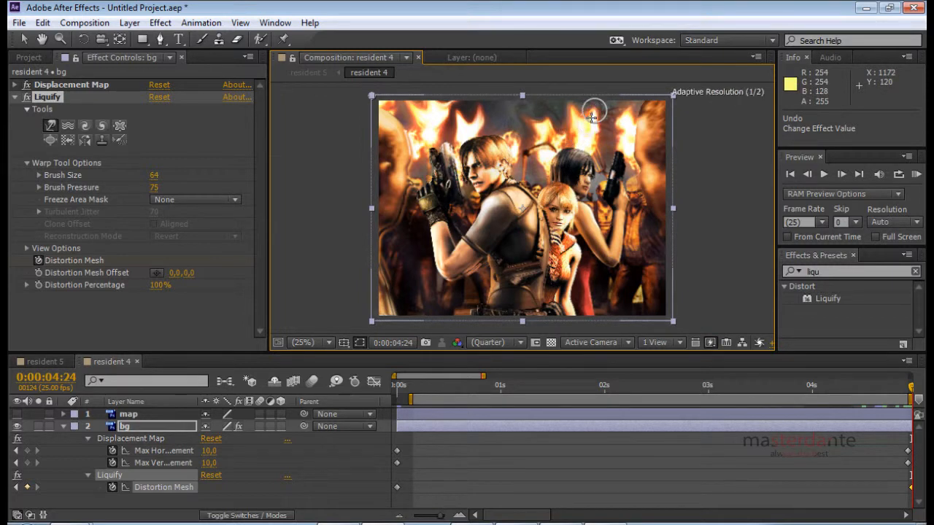
pyautogui.moveTo(577, 121); pyautogui.dragTo(573, 123)
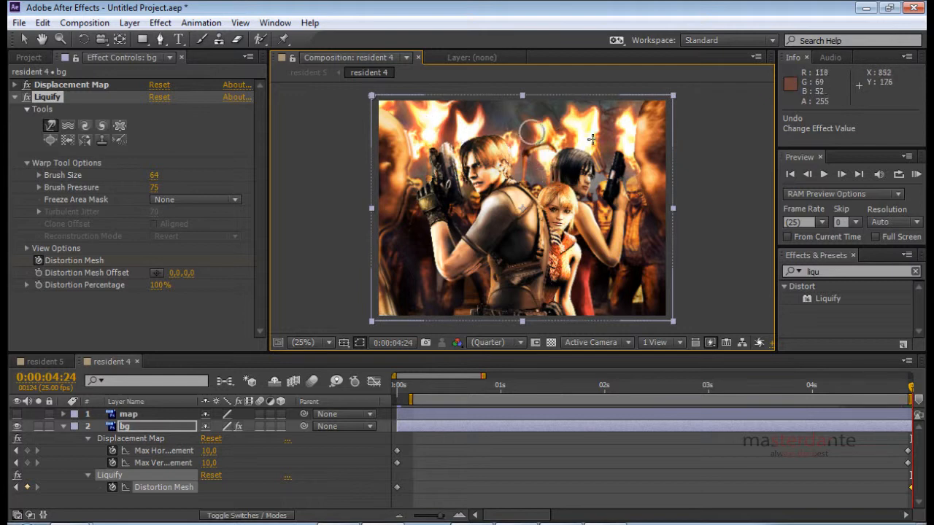
pyautogui.moveTo(622, 125)
pyautogui.mouseDown()
pyautogui.moveTo(626, 130)
pyautogui.moveTo(627, 89)
pyautogui.moveTo(624, 122)
pyautogui.moveTo(590, 109)
pyautogui.mouseUp()
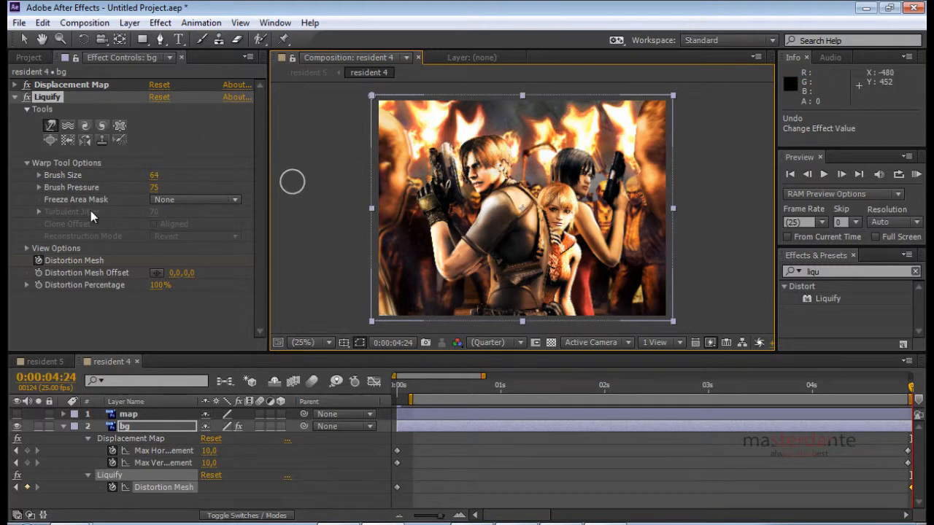
# Twirl the torch flames above the characters with Liquify's Twirl tool at brush pressure 75
pyautogui.click(103, 127)
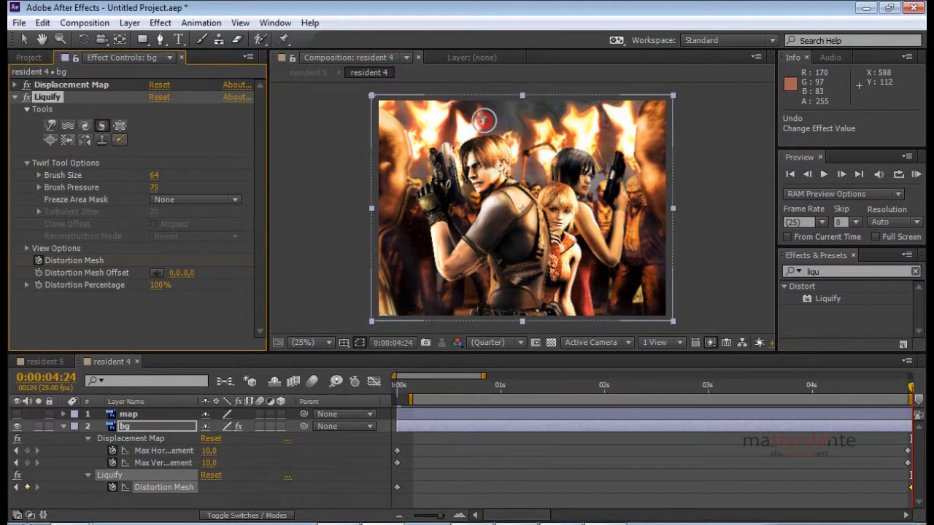
pyautogui.moveTo(484, 120)
pyautogui.mouseDown()
pyautogui.moveTo(504, 108)
pyautogui.moveTo(482, 118)
pyautogui.mouseUp()
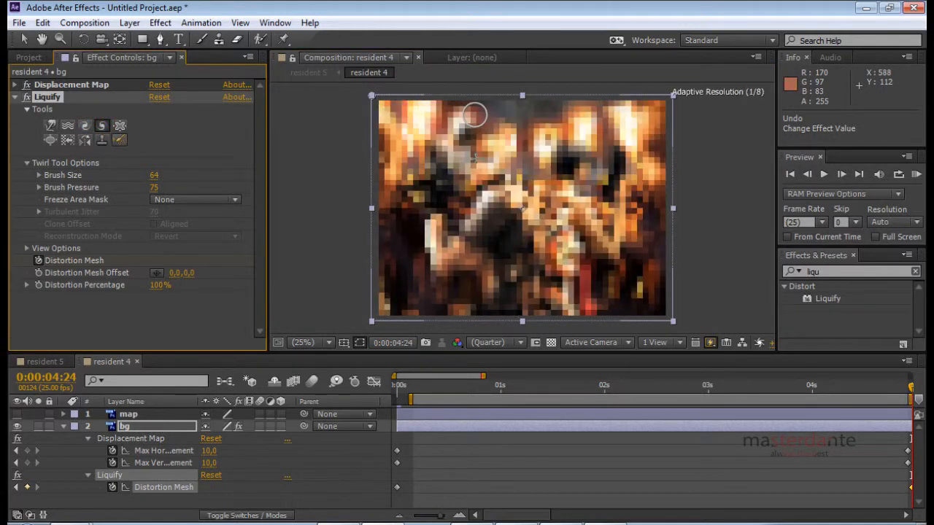
pyautogui.moveTo(474, 158); pyautogui.dragTo(477, 167)
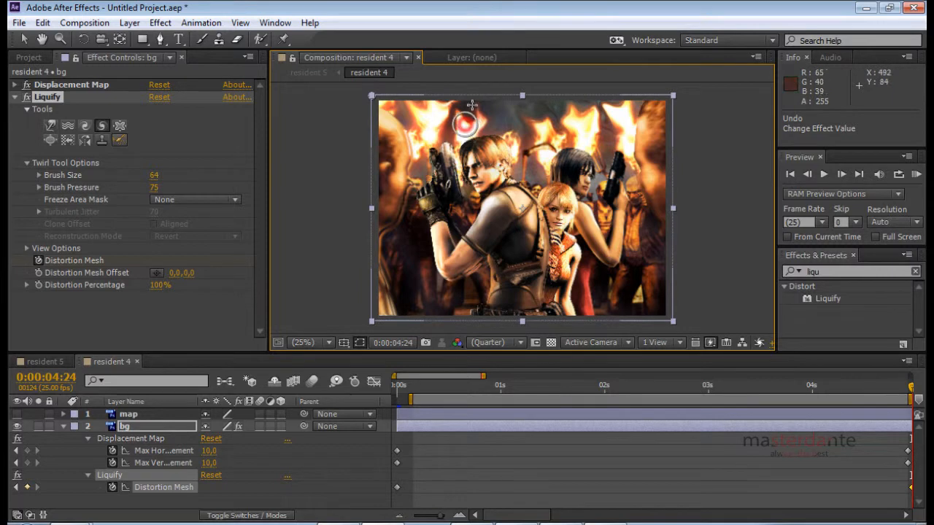
pyautogui.moveTo(472, 106)
pyautogui.mouseDown()
pyautogui.moveTo(464, 113)
pyautogui.moveTo(484, 105)
pyautogui.moveTo(464, 124)
pyautogui.mouseUp()
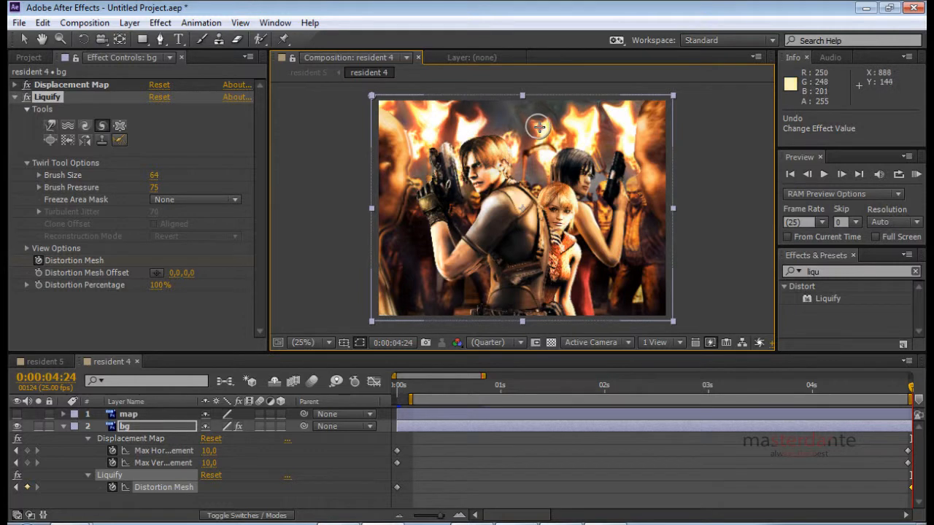
pyautogui.moveTo(538, 127)
pyautogui.mouseDown()
pyautogui.moveTo(547, 101)
pyautogui.moveTo(543, 124)
pyautogui.moveTo(539, 117)
pyautogui.moveTo(585, 133)
pyautogui.moveTo(554, 124)
pyautogui.moveTo(543, 94)
pyautogui.moveTo(576, 125)
pyautogui.moveTo(557, 121)
pyautogui.moveTo(571, 118)
pyautogui.moveTo(563, 101)
pyautogui.moveTo(582, 130)
pyautogui.moveTo(563, 109)
pyautogui.moveTo(588, 111)
pyautogui.moveTo(566, 88)
pyautogui.moveTo(624, 120)
pyautogui.mouseUp()
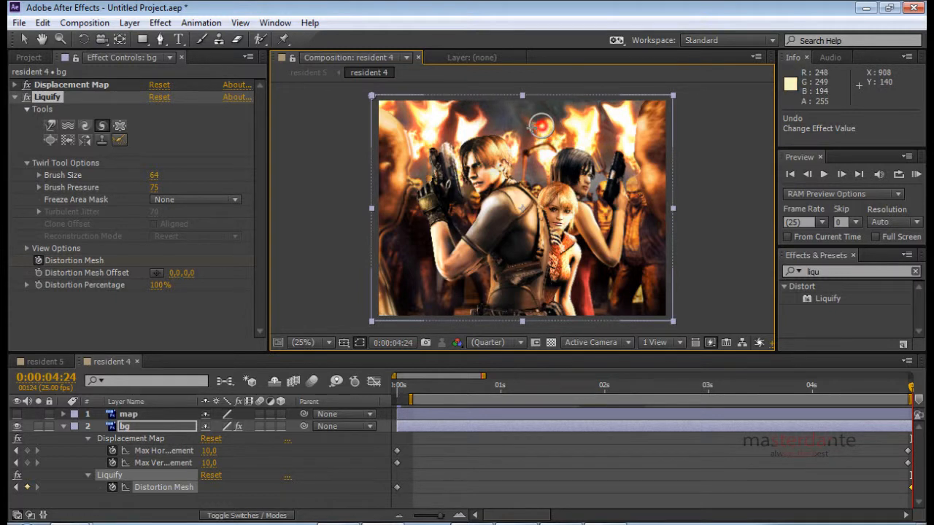
pyautogui.moveTo(540, 128)
pyautogui.mouseDown()
pyautogui.moveTo(504, 113)
pyautogui.moveTo(551, 147)
pyautogui.moveTo(510, 91)
pyautogui.moveTo(528, 120)
pyautogui.moveTo(558, 131)
pyautogui.moveTo(547, 133)
pyautogui.moveTo(539, 95)
pyautogui.moveTo(564, 154)
pyautogui.mouseUp()
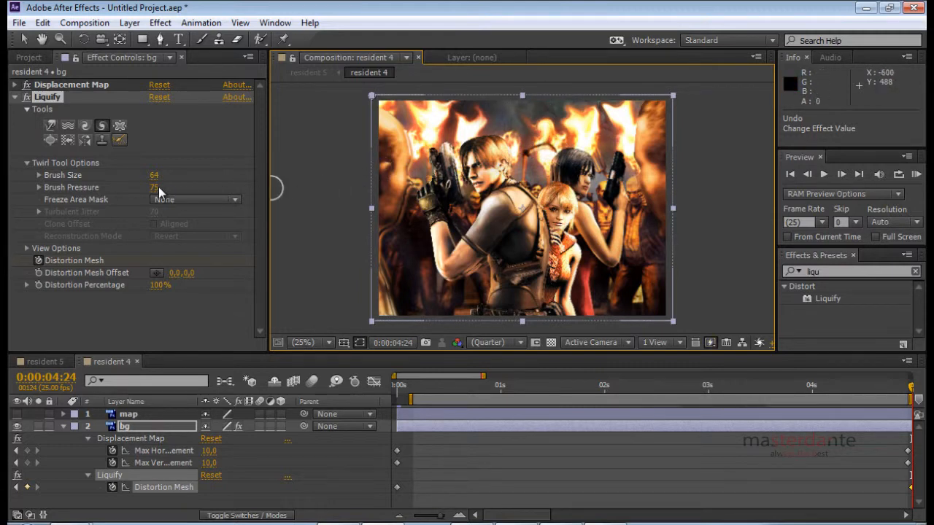
# Raise the Twirl tool's brush pressure to 100 and apply more twirl strokes to the torch flames
pyautogui.moveTo(151, 189); pyautogui.dragTo(245, 183)
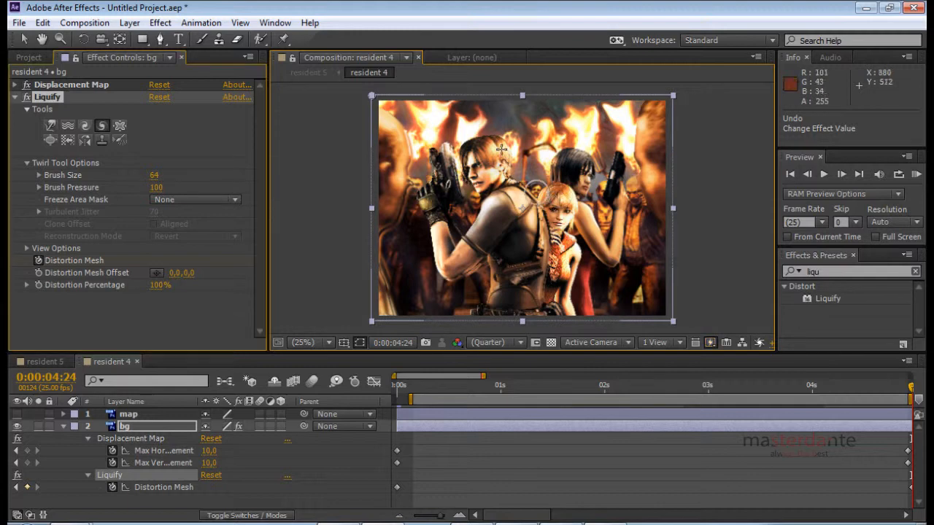
pyautogui.moveTo(544, 124)
pyautogui.mouseDown()
pyautogui.moveTo(553, 96)
pyautogui.moveTo(544, 146)
pyautogui.mouseUp()
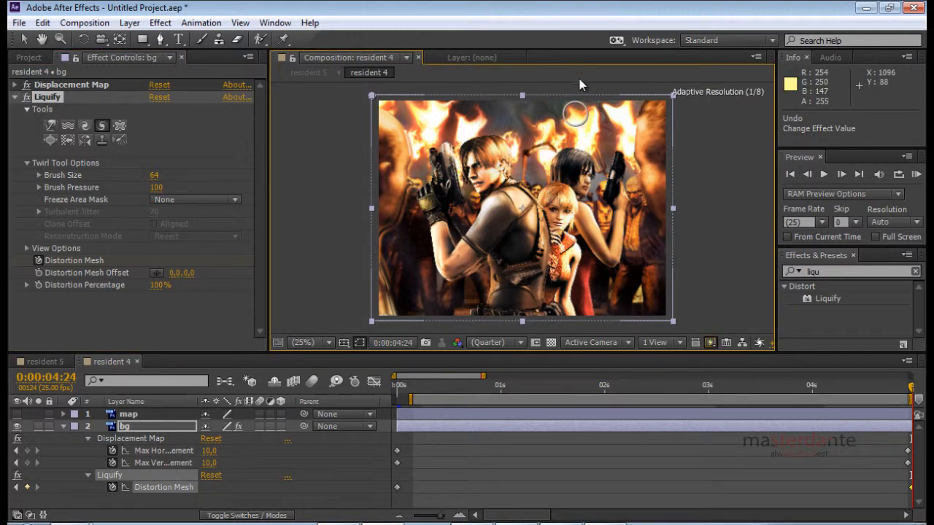
pyautogui.moveTo(592, 112); pyautogui.dragTo(594, 72)
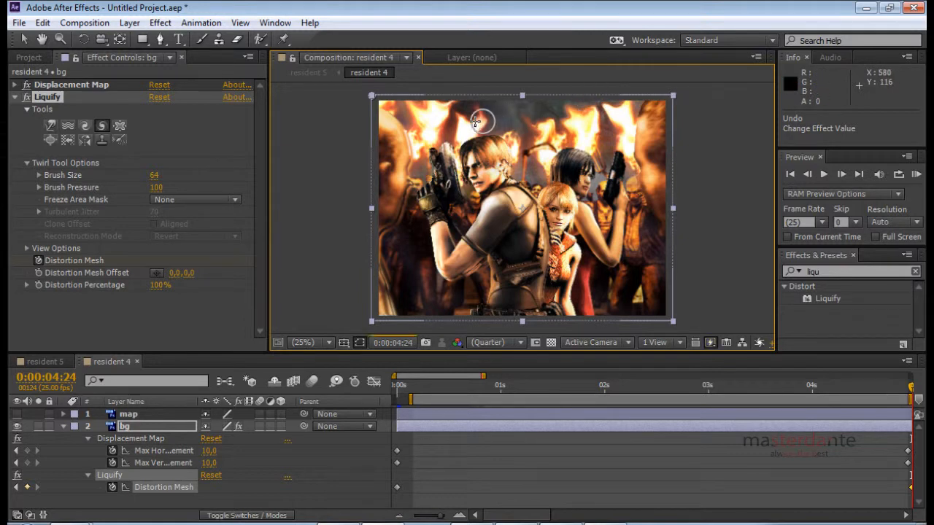
pyautogui.moveTo(483, 122)
pyautogui.mouseDown()
pyautogui.moveTo(520, 86)
pyautogui.moveTo(497, 99)
pyautogui.mouseUp()
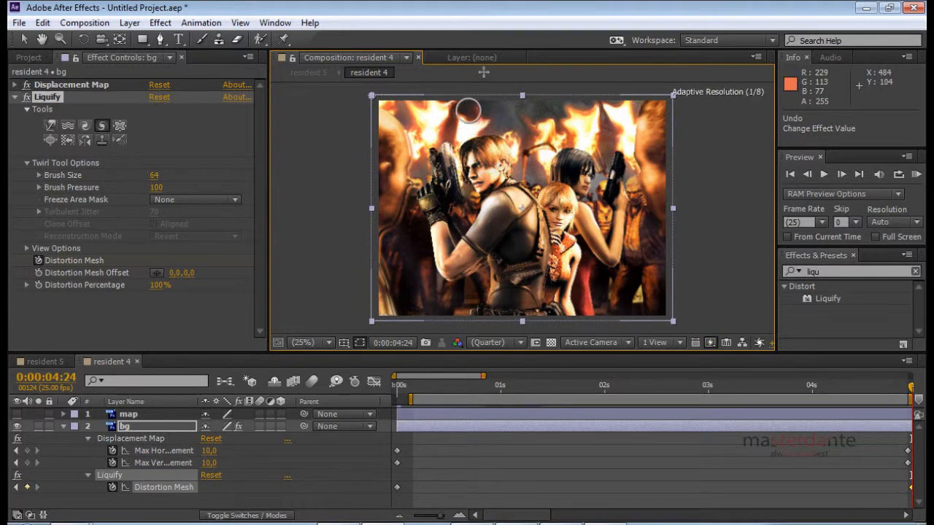
# Apply more twirl strokes to the torch flames above the man's raised gun at brush pressure 100
pyautogui.click(440, 112)
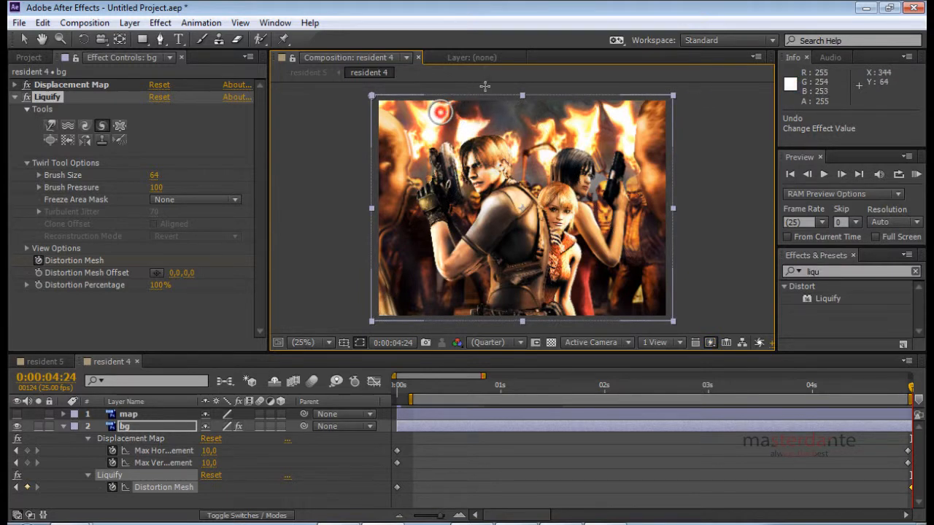
pyautogui.click(446, 117)
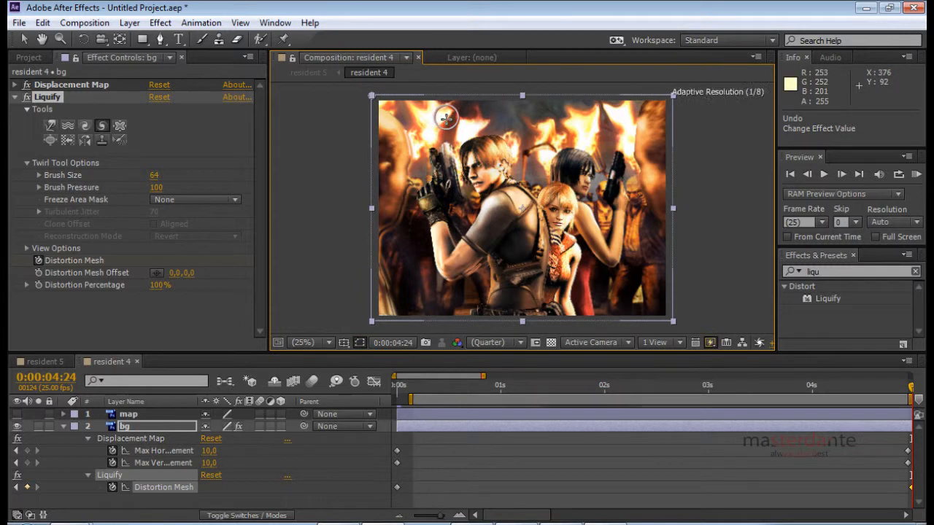
pyautogui.click(443, 115)
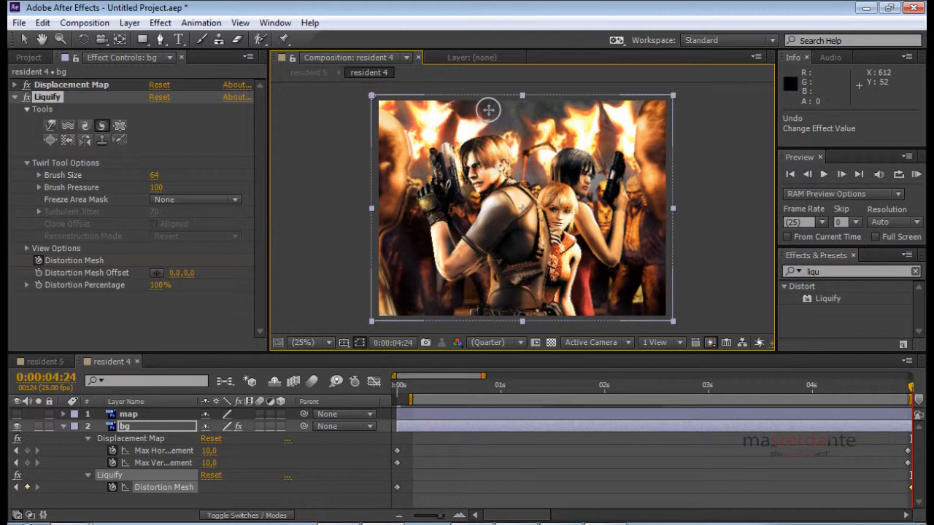
pyautogui.click(412, 116)
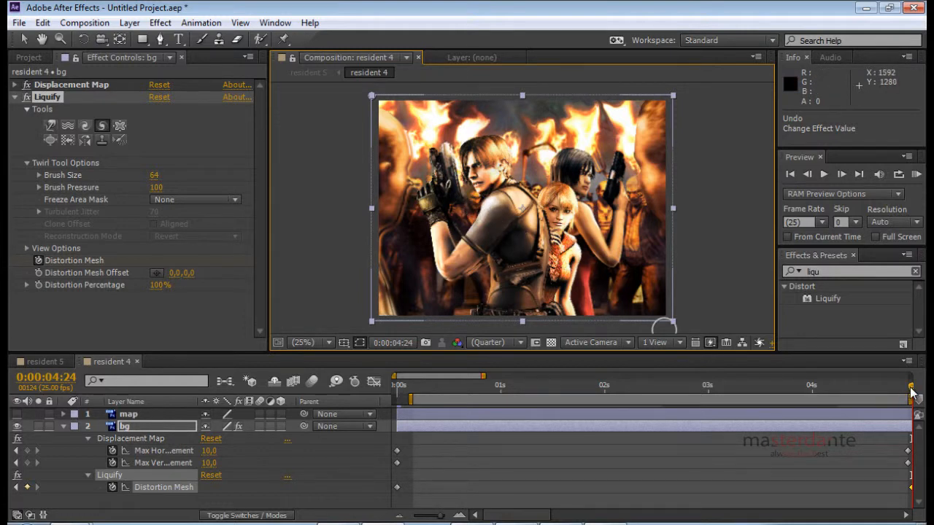
# Scrub through the resident 4 composition from start to end to check the flame distortion, stopping at 0:00:04:23
pyautogui.moveTo(911, 392); pyautogui.dragTo(838, 391)
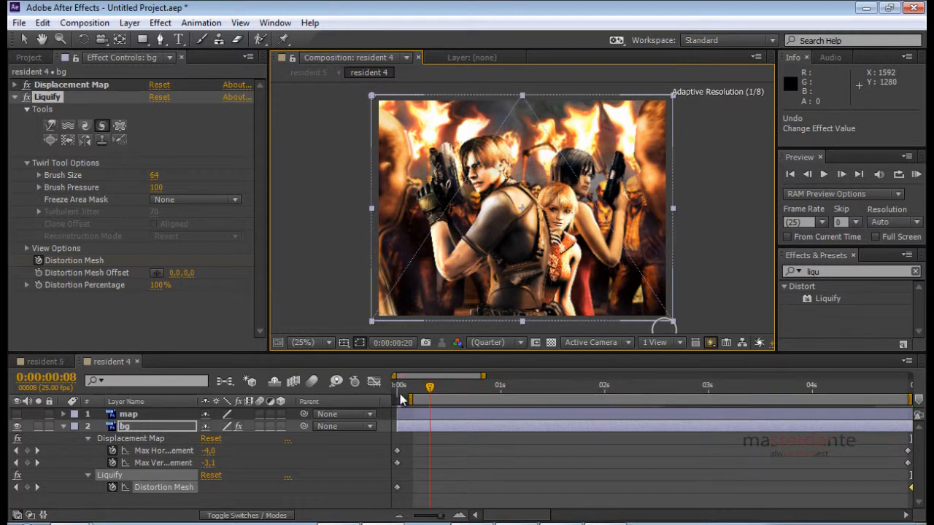
pyautogui.moveTo(389, 394)
pyautogui.mouseDown()
pyautogui.moveTo(415, 397)
pyautogui.moveTo(387, 394)
pyautogui.moveTo(395, 395)
pyautogui.mouseUp()
pyautogui.click(675, 398)
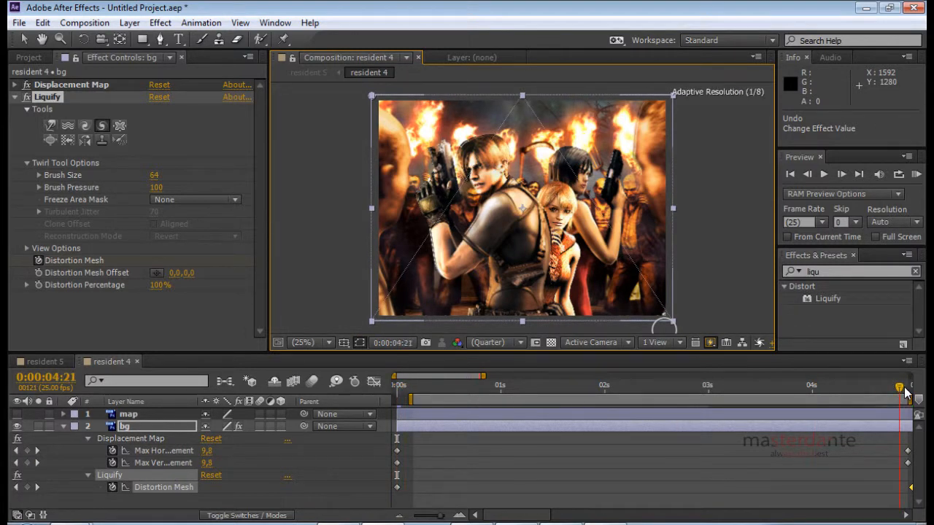
pyautogui.moveTo(905, 394); pyautogui.dragTo(909, 392)
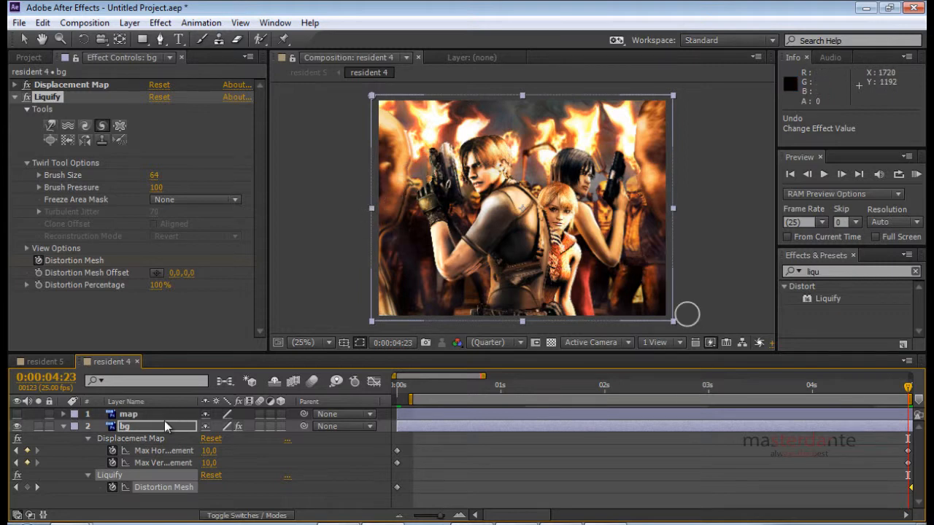
# Collapse the bg layer's effect properties and add a new adjustment layer to the resident 4 composition
pyautogui.click(87, 439)
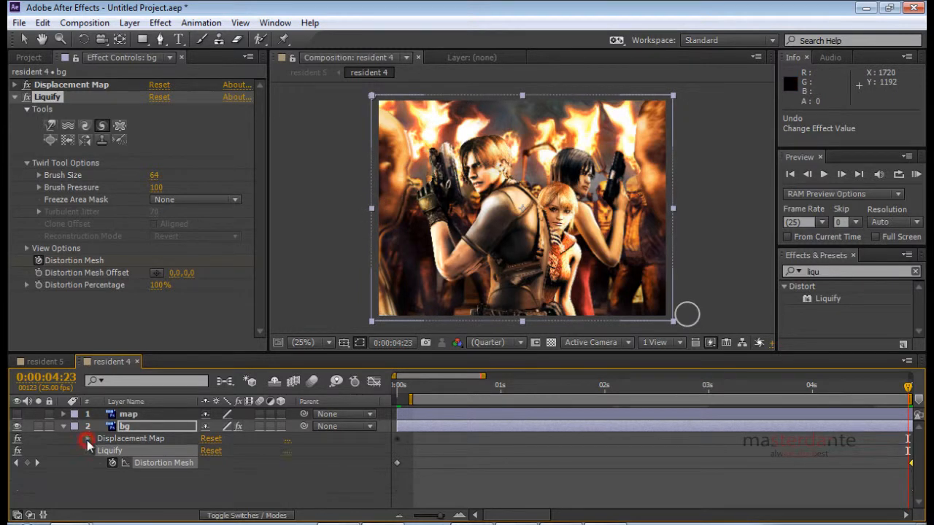
pyautogui.click(64, 427)
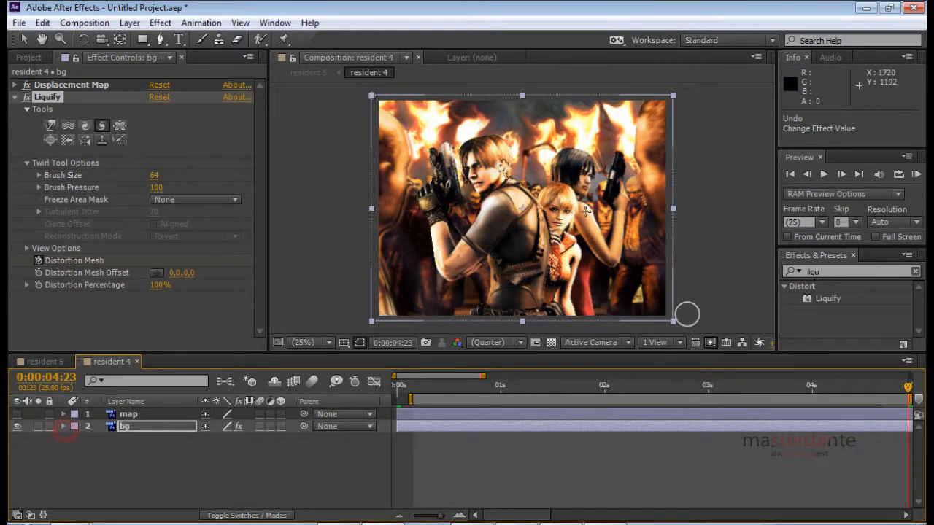
pyautogui.click(126, 23)
pyautogui.moveTo(189, 18)
pyautogui.click(383, 6)
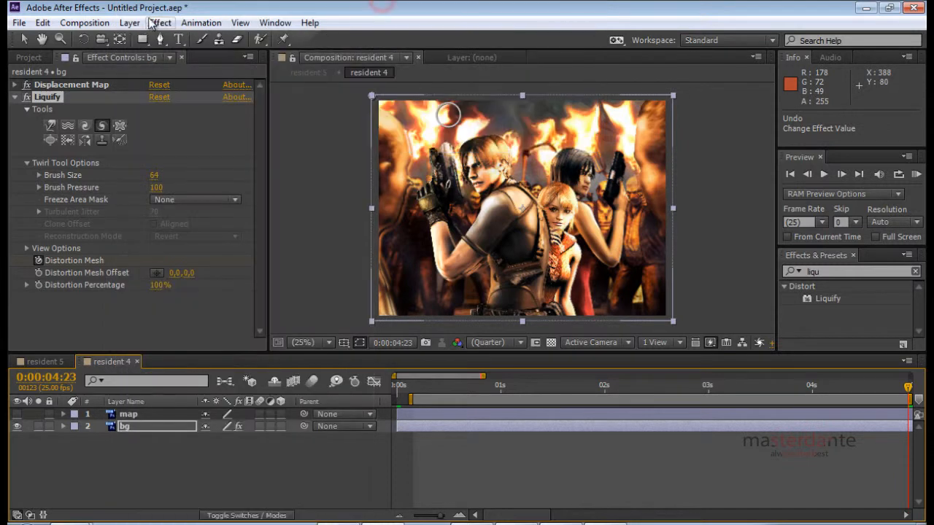
pyautogui.click(128, 22)
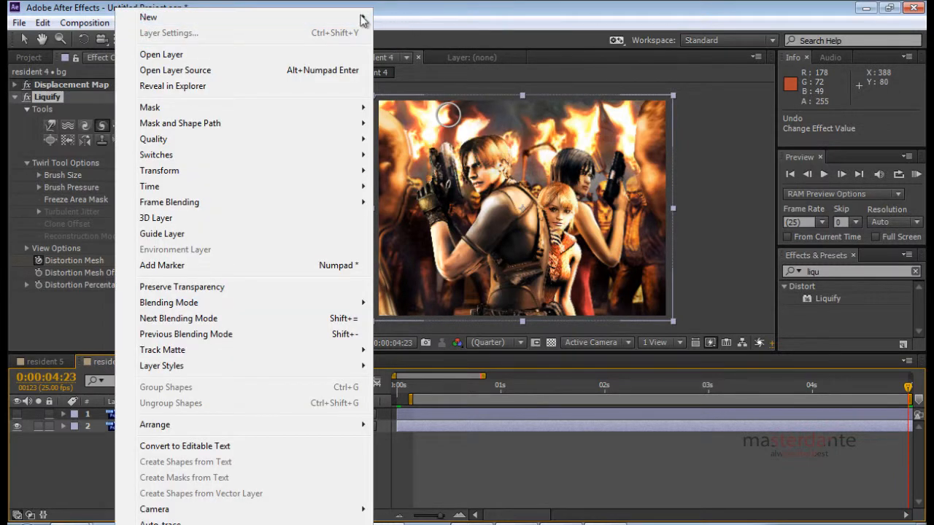
pyautogui.moveTo(358, 17)
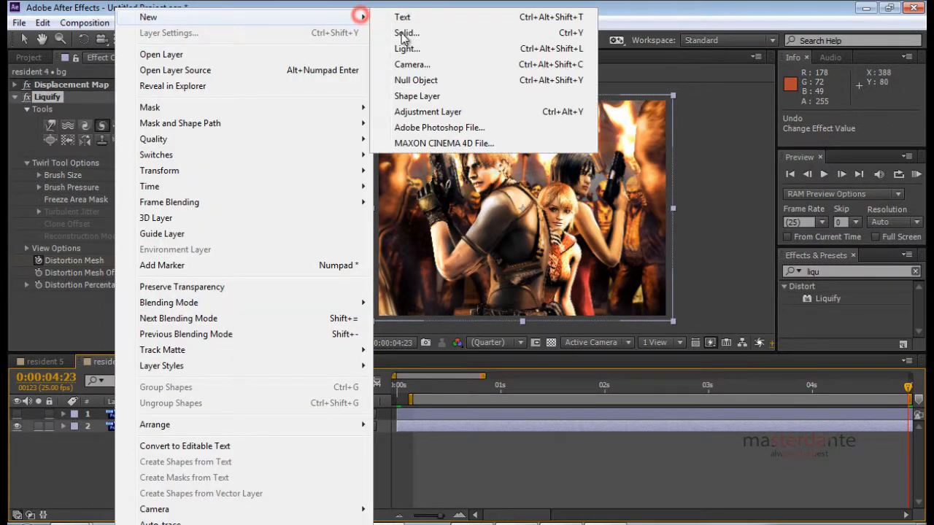
pyautogui.click(476, 114)
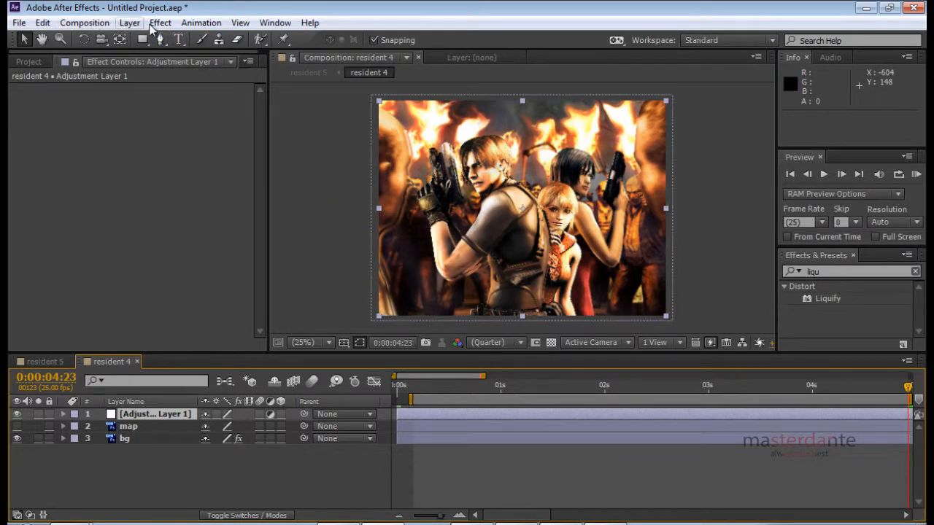
# Start a Pen tool mask on Adjustment Layer 1, tracing from above the rightmost torch down around the dark-haired woman's gun
pyautogui.click(159, 39)
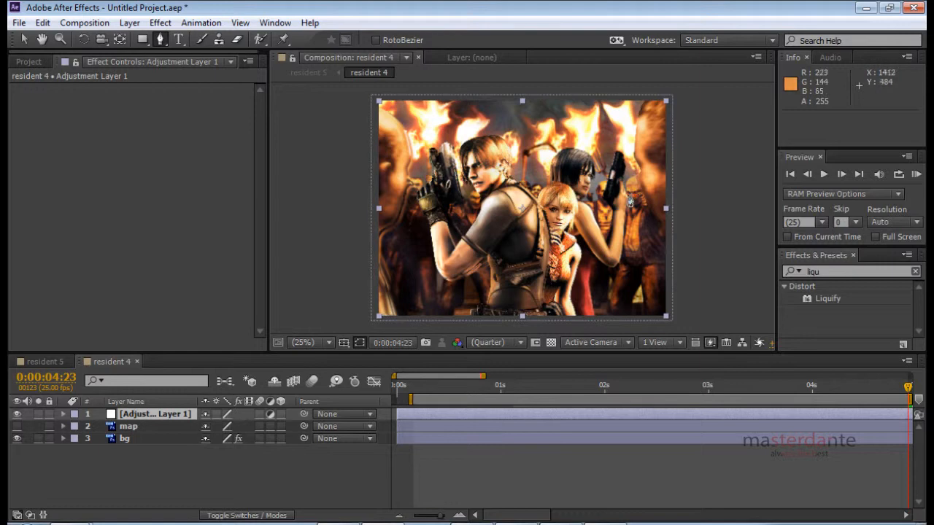
pyautogui.click(659, 86)
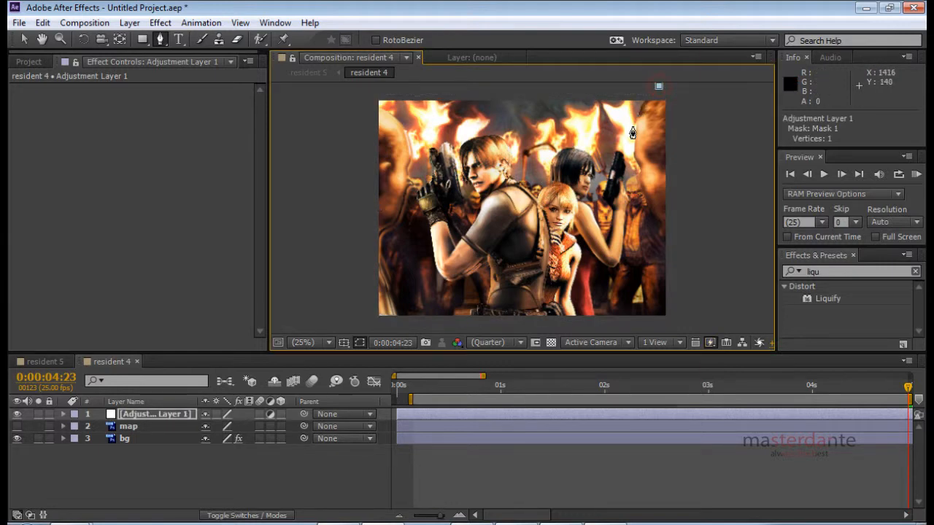
pyautogui.click(632, 141)
pyautogui.click(621, 175)
pyautogui.click(623, 155)
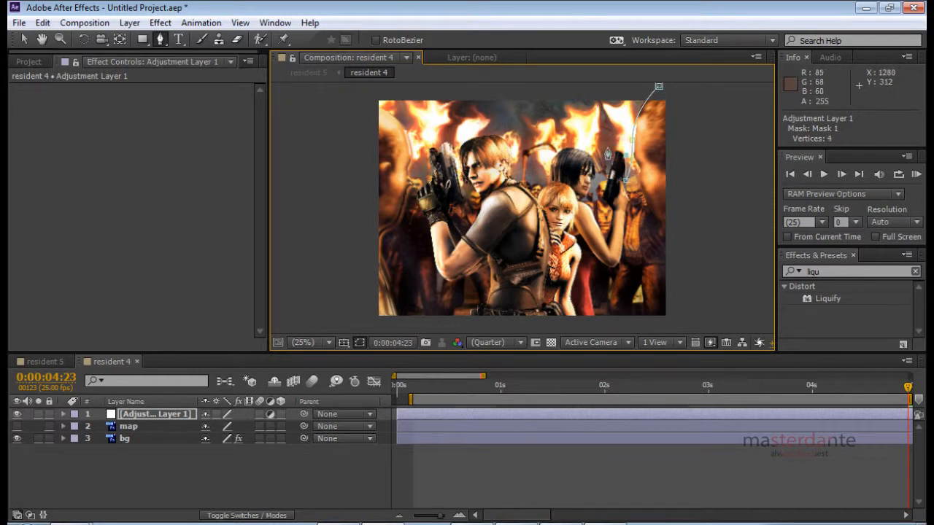
pyautogui.click(613, 149)
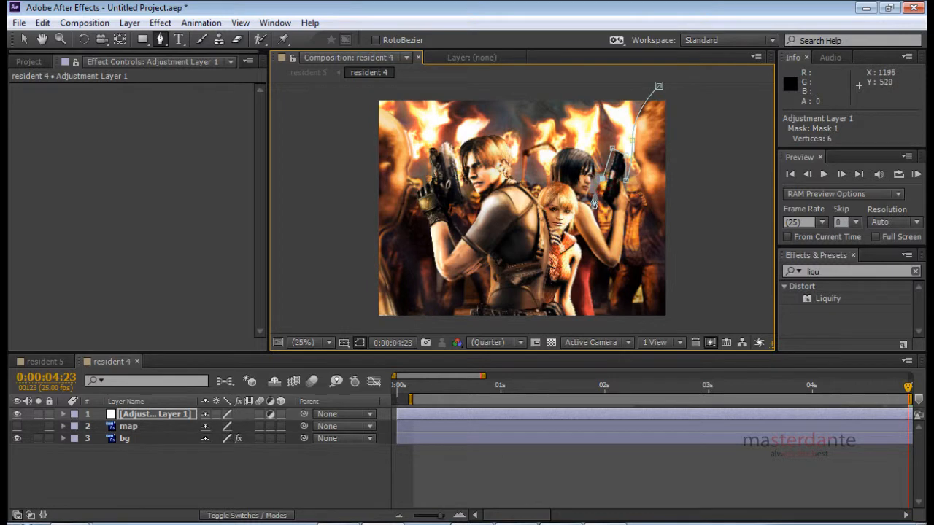
pyautogui.click(595, 198)
pyautogui.click(595, 174)
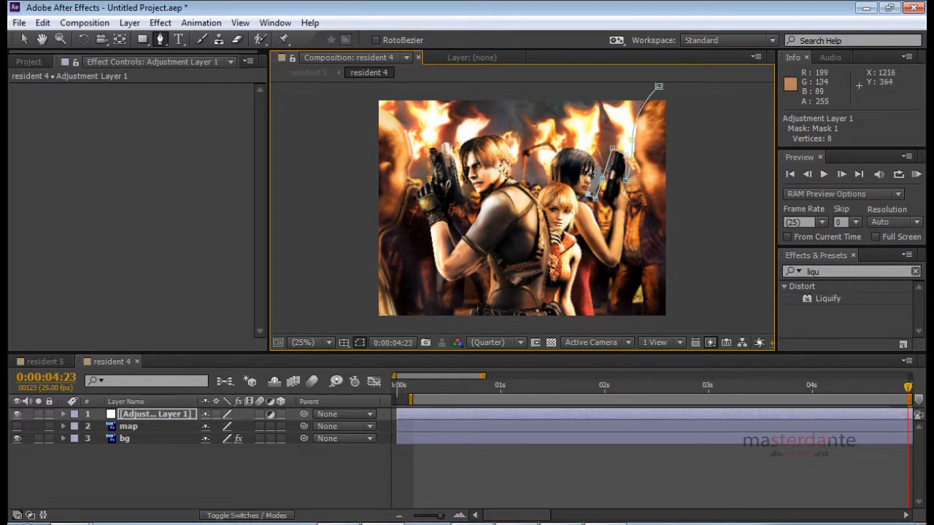
# Continue the mask path over the dark-haired woman's head and up to the sickle between her and the man
pyautogui.click(584, 151)
pyautogui.click(567, 154)
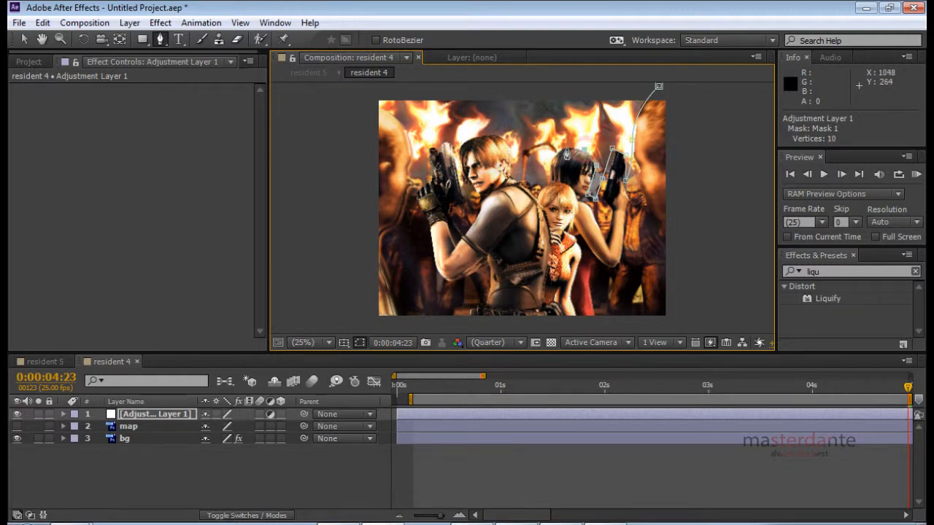
pyautogui.click(550, 154)
pyautogui.click(551, 181)
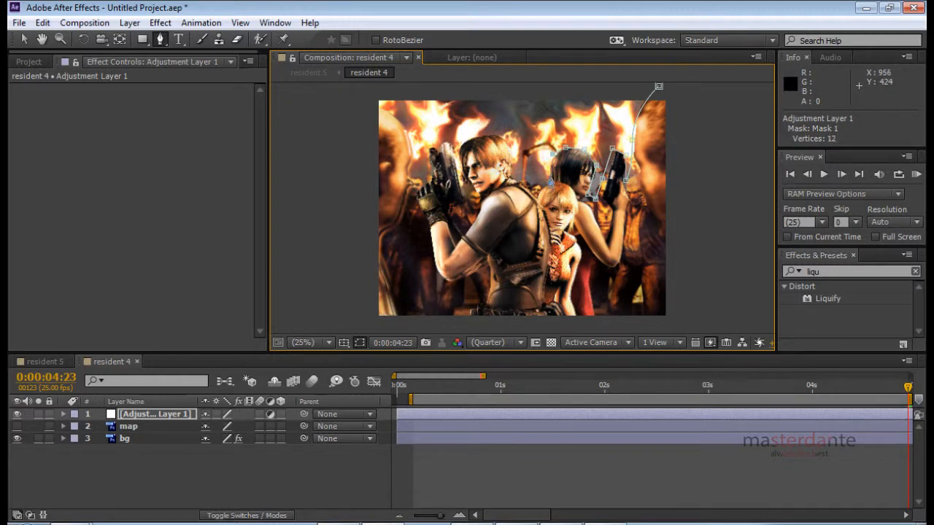
pyautogui.click(546, 172)
pyautogui.click(542, 185)
pyautogui.click(531, 184)
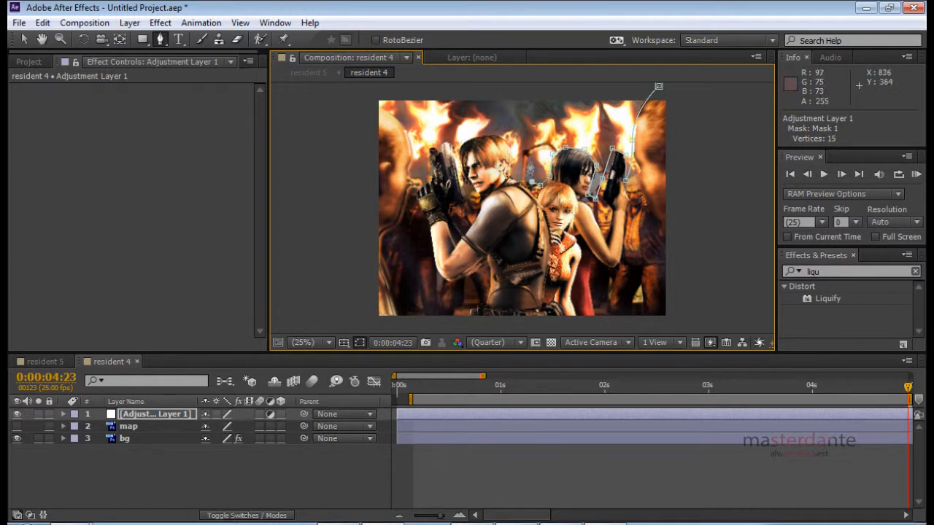
pyautogui.click(528, 155)
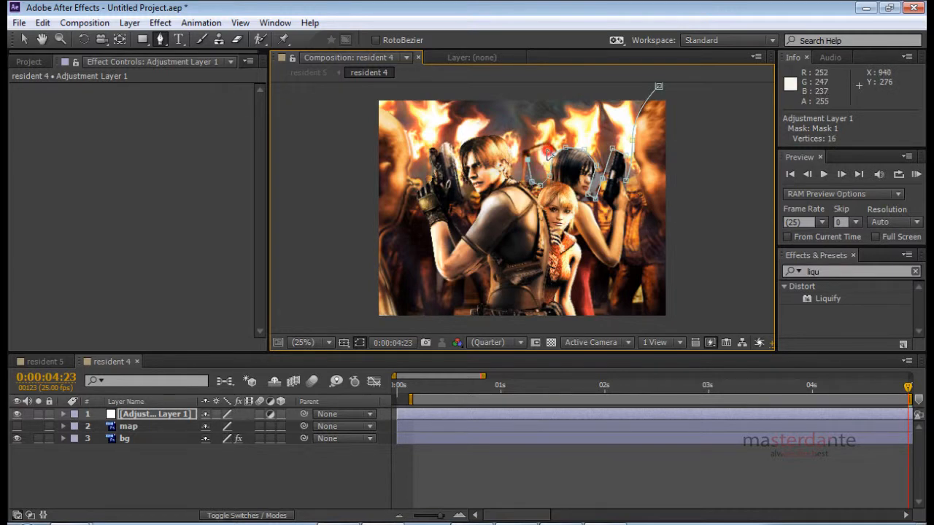
pyautogui.click(546, 157)
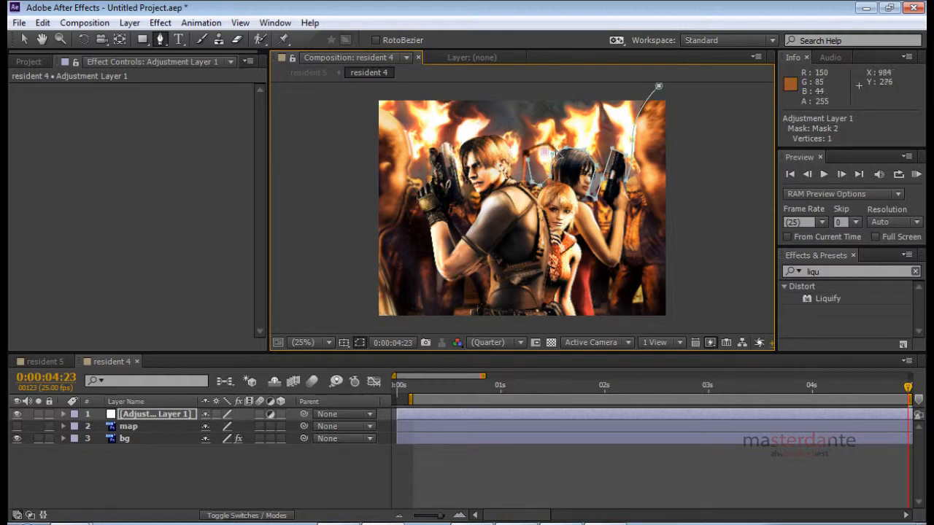
pyautogui.click(558, 153)
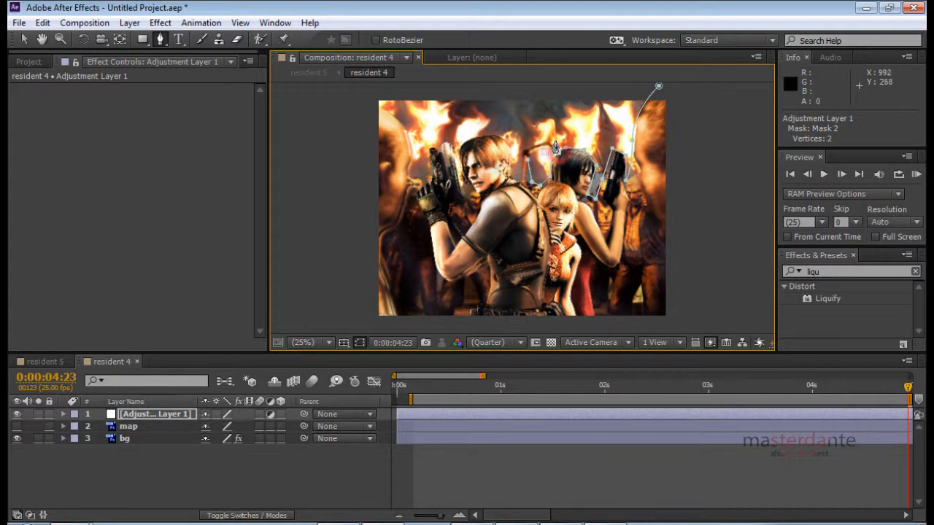
pyautogui.click(555, 139)
pyautogui.click(541, 139)
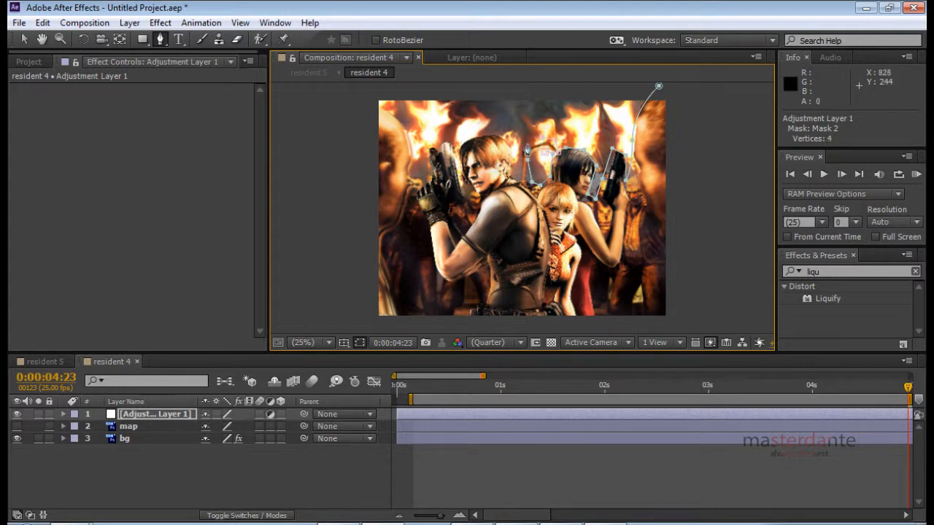
pyautogui.click(527, 144)
pyautogui.click(479, 139)
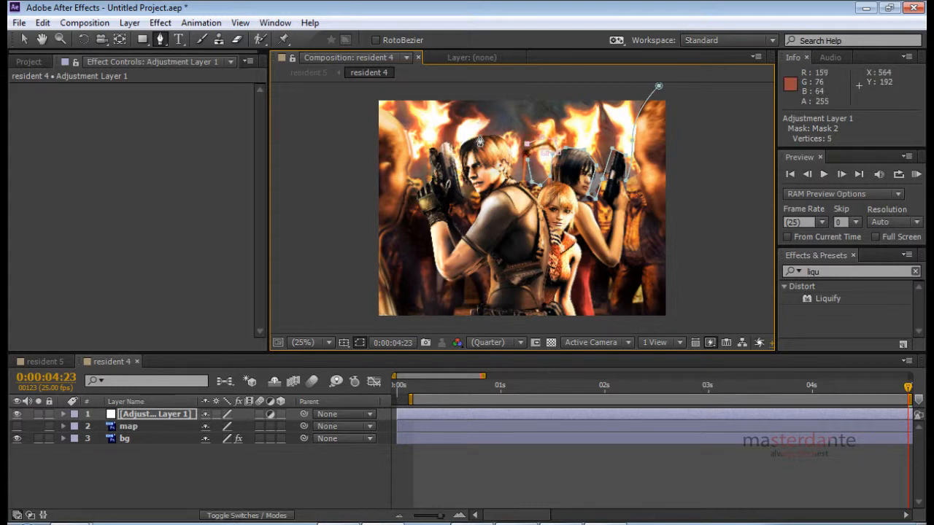
pyautogui.hotkey('ctrl', 'z')
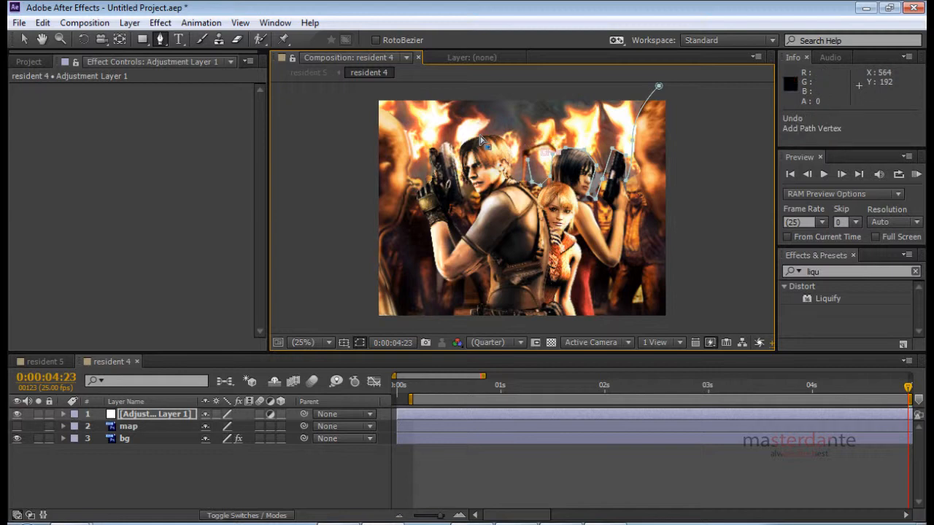
pyautogui.hotkey('ctrl', 'z')
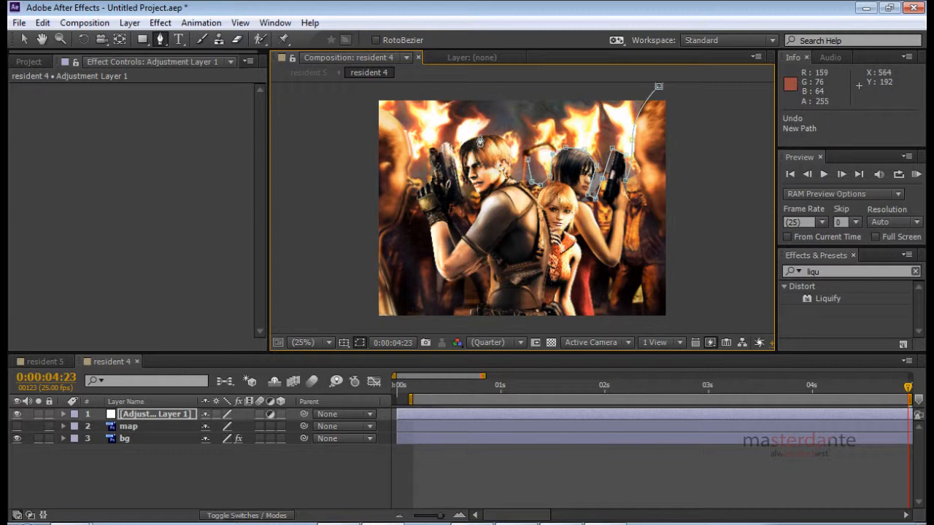
pyautogui.click(545, 152)
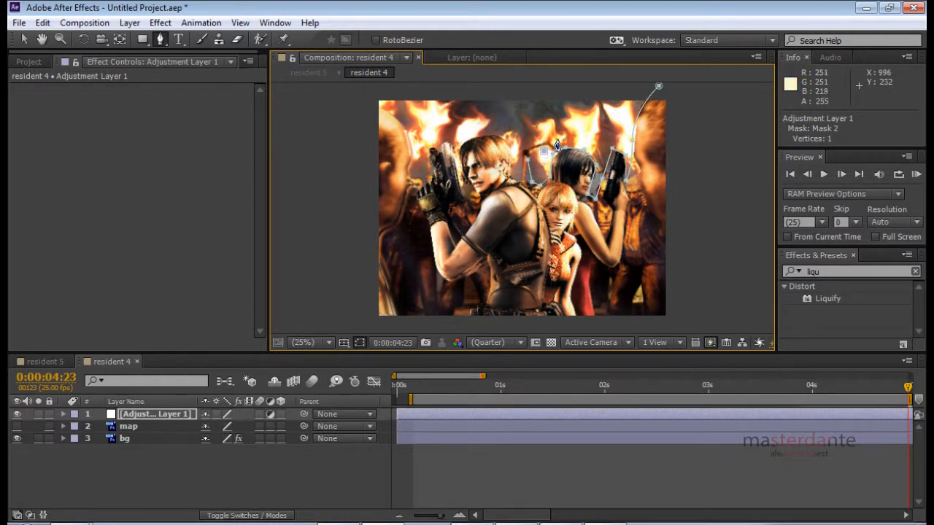
pyautogui.click(557, 140)
pyautogui.click(532, 140)
pyautogui.click(532, 142)
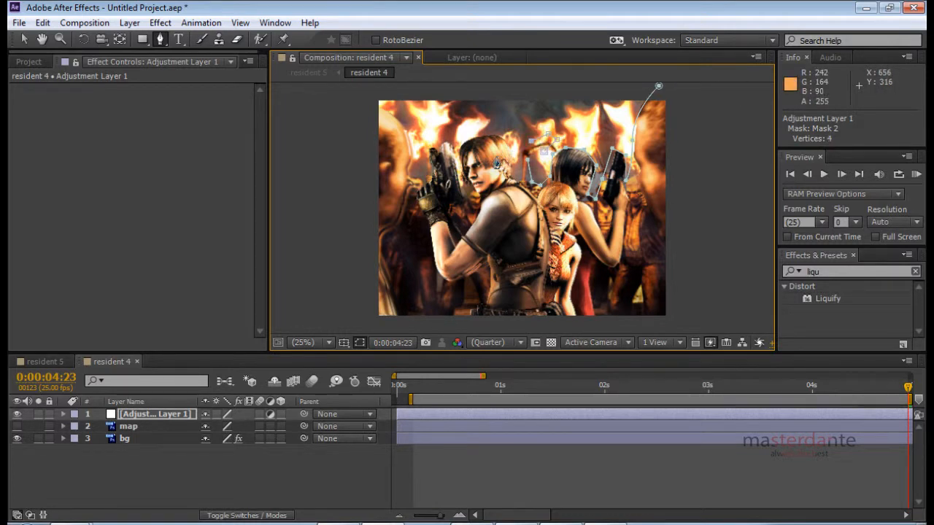
pyautogui.hotkey('ctrl', 'z')
pyautogui.hotkey('ctrl', 'z')
pyautogui.hotkey('ctrl', 'z')
pyautogui.hotkey('ctrl', 'z')
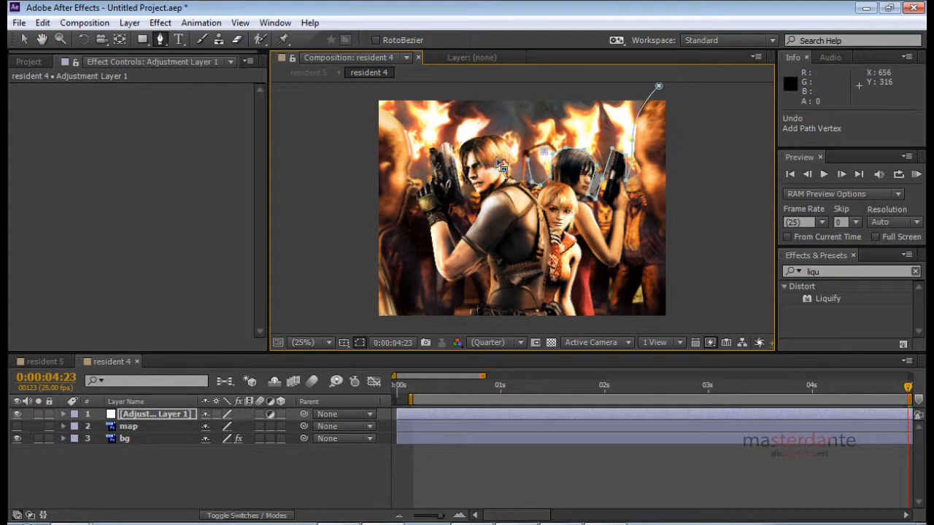
pyautogui.click(546, 151)
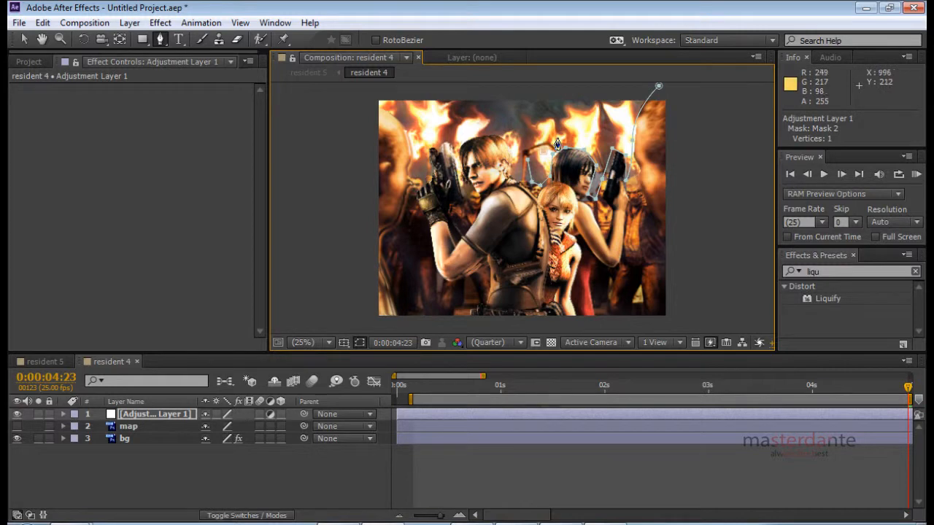
pyautogui.hotkey('ctrl', 'z')
pyautogui.hotkey('ctrl', 'z')
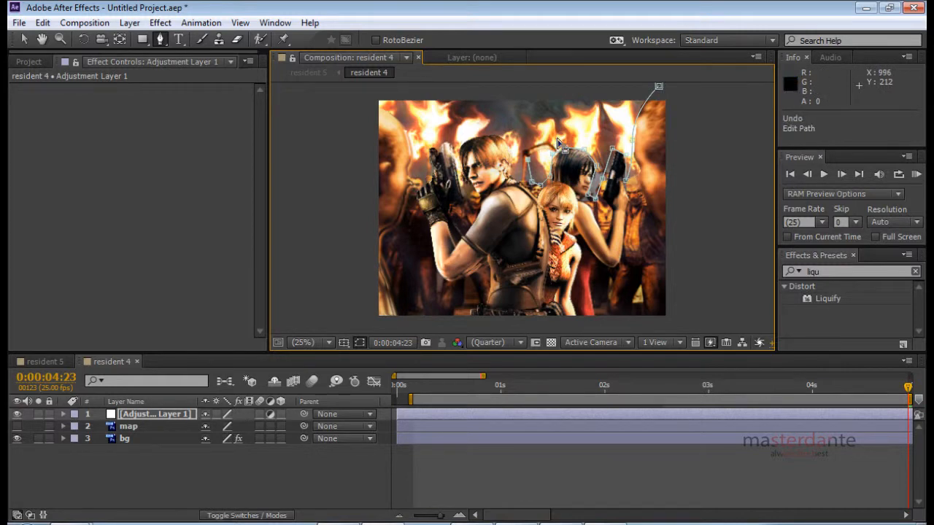
# Continue the Adjustment Layer 1 mask path around the sickle and down to the gap beside the man's neck
pyautogui.click(557, 143)
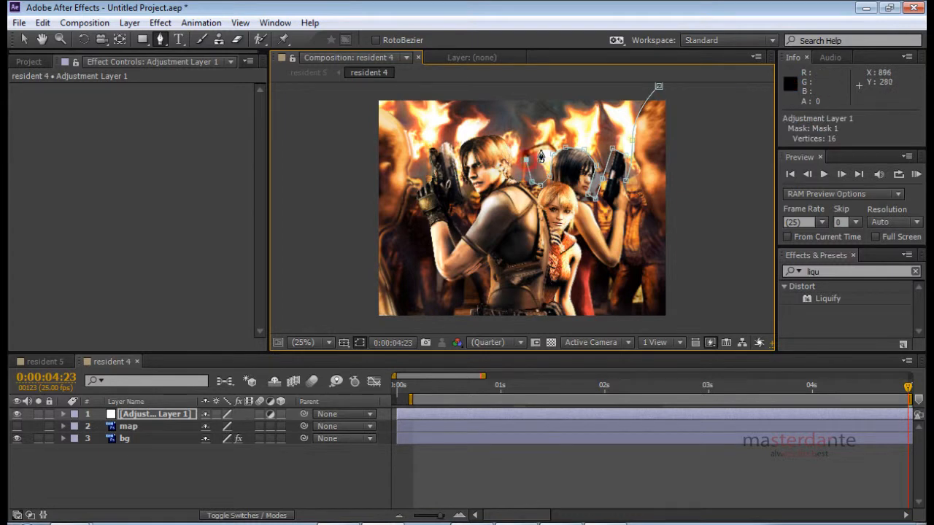
pyautogui.click(543, 150)
pyautogui.click(555, 142)
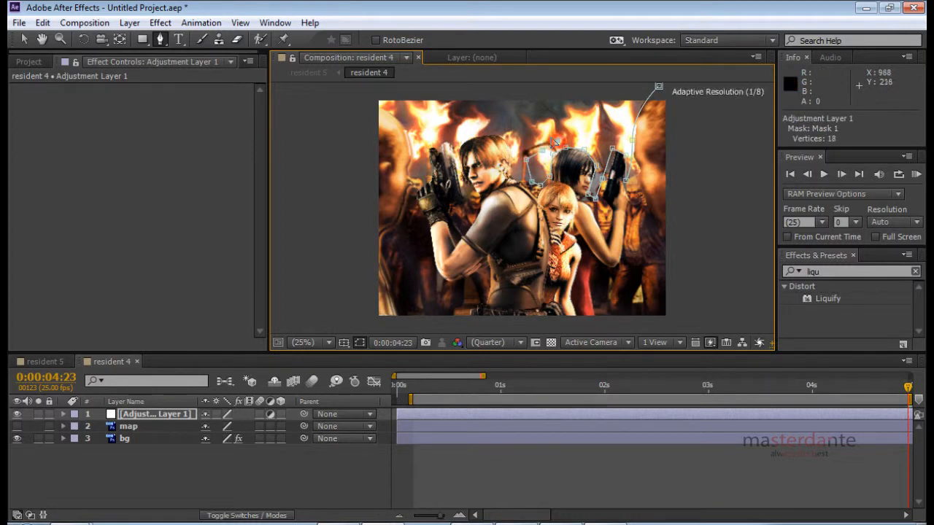
pyautogui.click(544, 138)
pyautogui.click(530, 145)
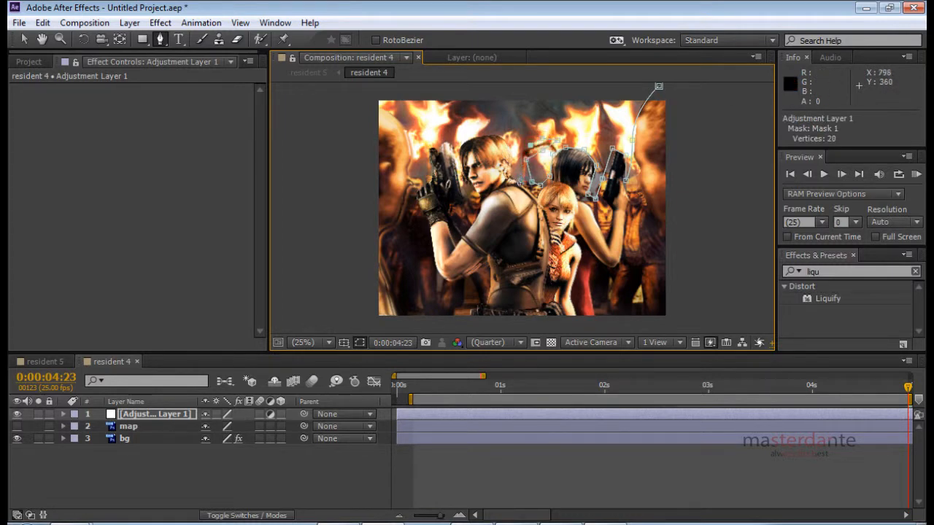
pyautogui.click(510, 180)
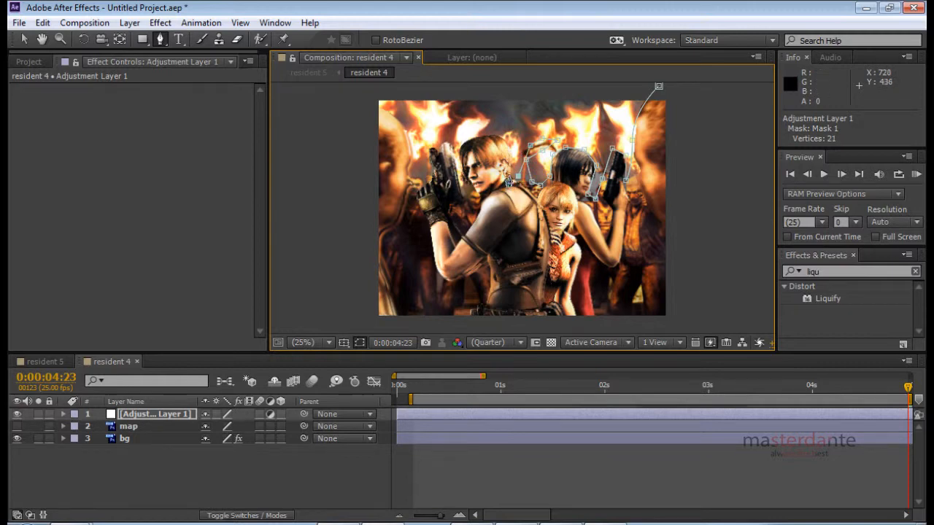
# Trace the mask path up over the man's hair and down between his face and his gun
pyautogui.click(513, 150)
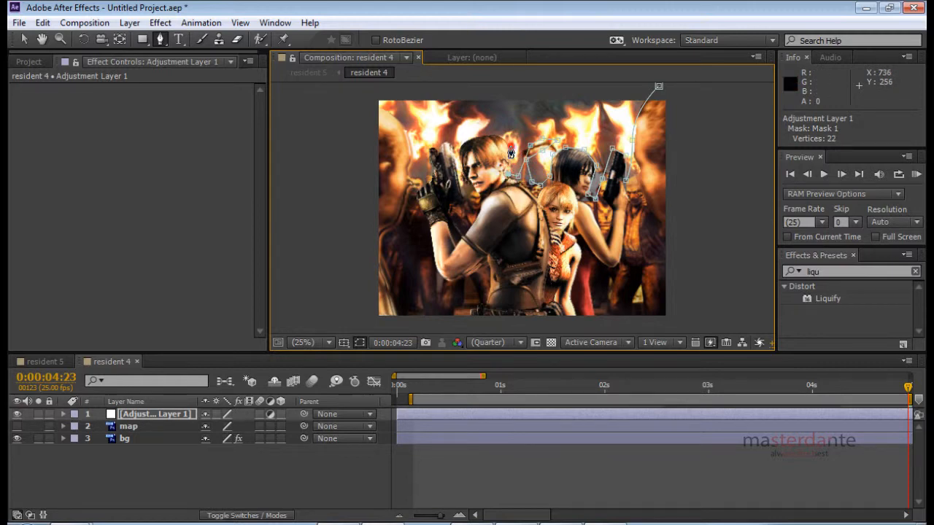
pyautogui.click(485, 134)
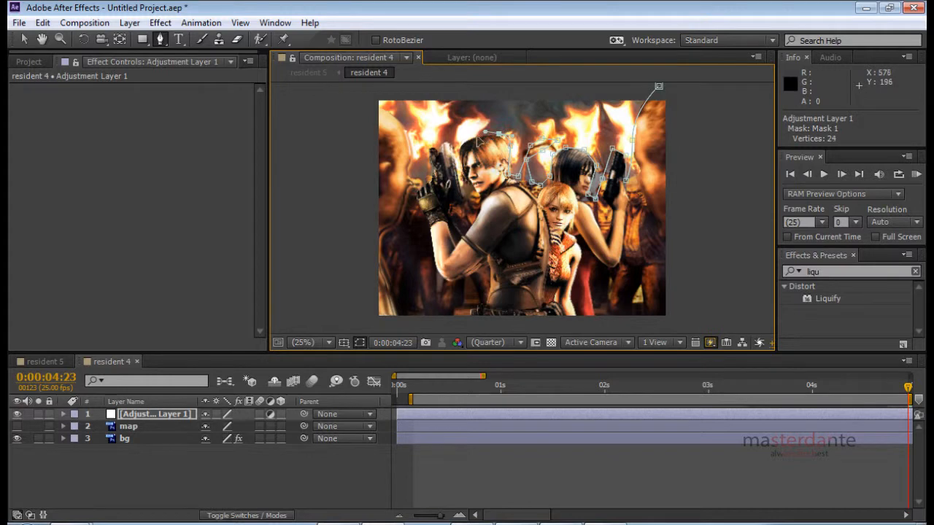
pyautogui.click(471, 137)
pyautogui.click(455, 150)
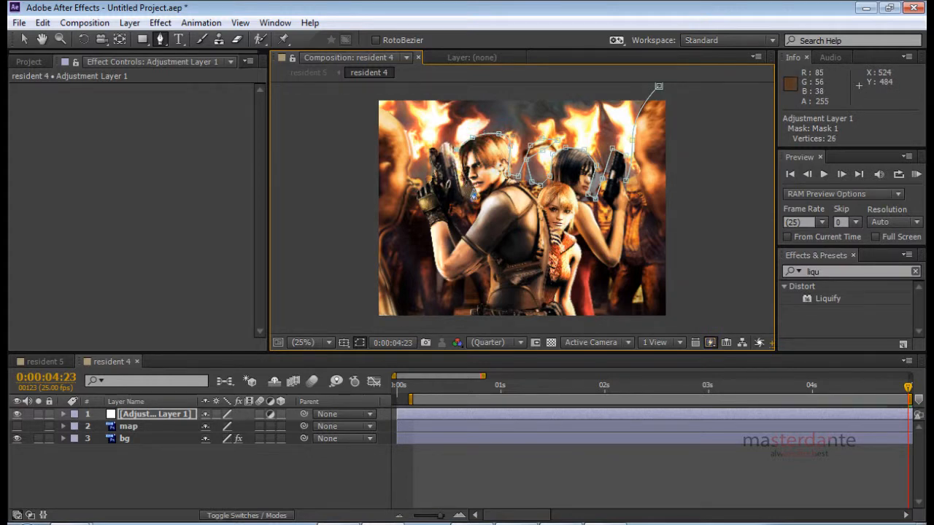
pyautogui.moveTo(474, 189)
pyautogui.mouseDown()
pyautogui.moveTo(471, 197)
pyautogui.moveTo(459, 182)
pyautogui.mouseUp()
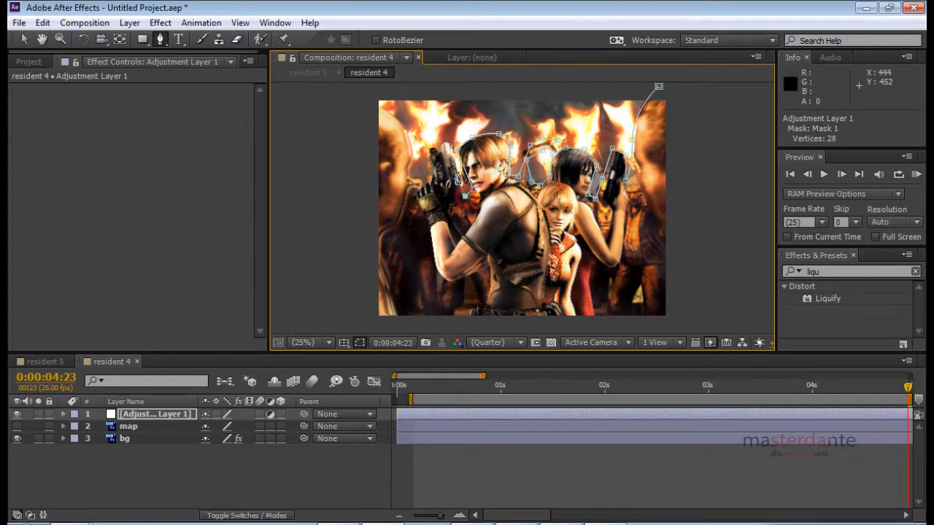
# Trace the mask path around the man's gun and over his gloved hand to the leftmost torch
pyautogui.moveTo(447, 143); pyautogui.dragTo(443, 141)
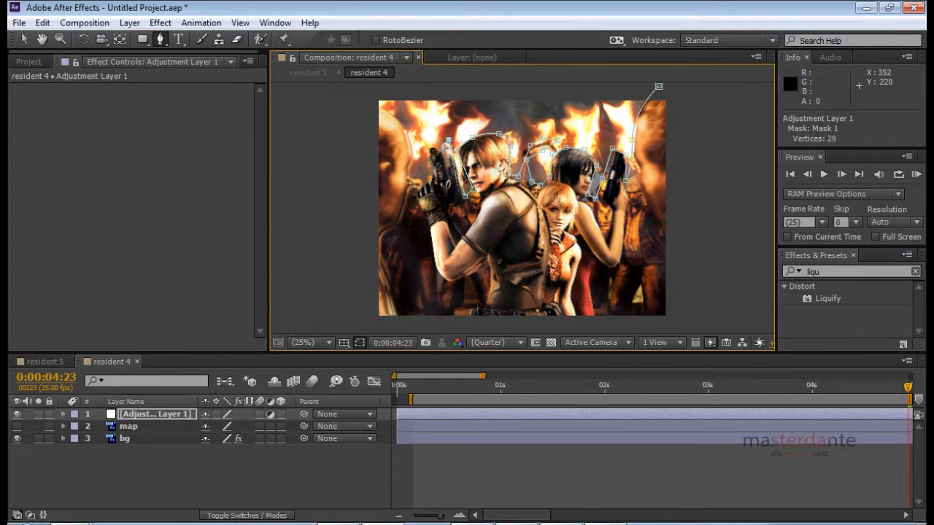
pyautogui.click(426, 151)
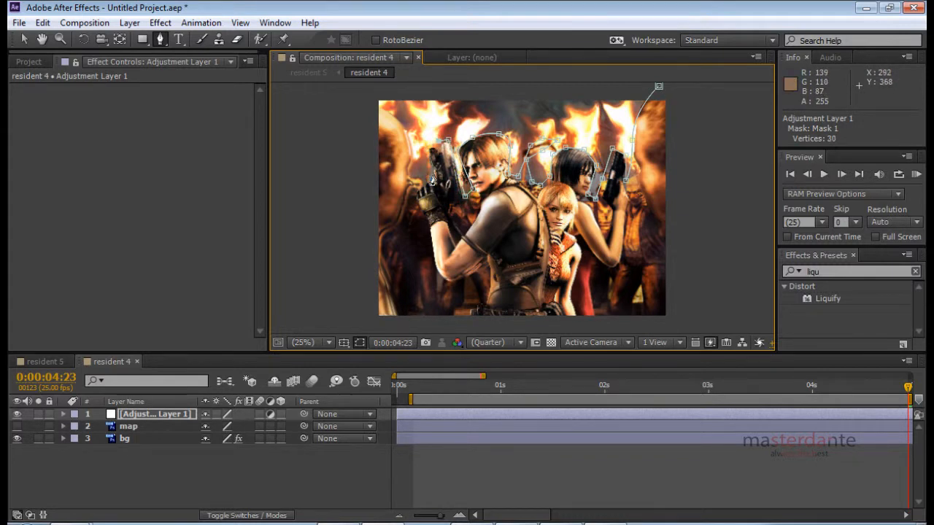
pyautogui.click(431, 163)
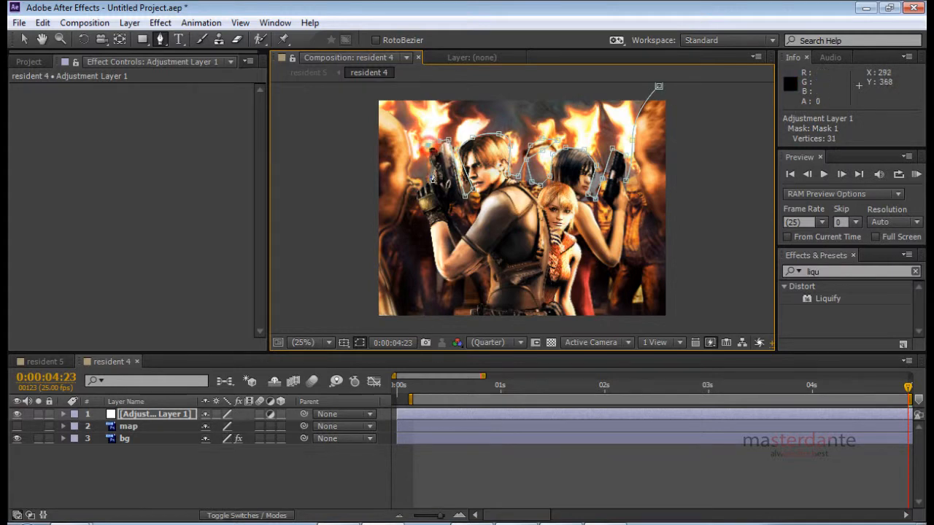
pyautogui.click(419, 182)
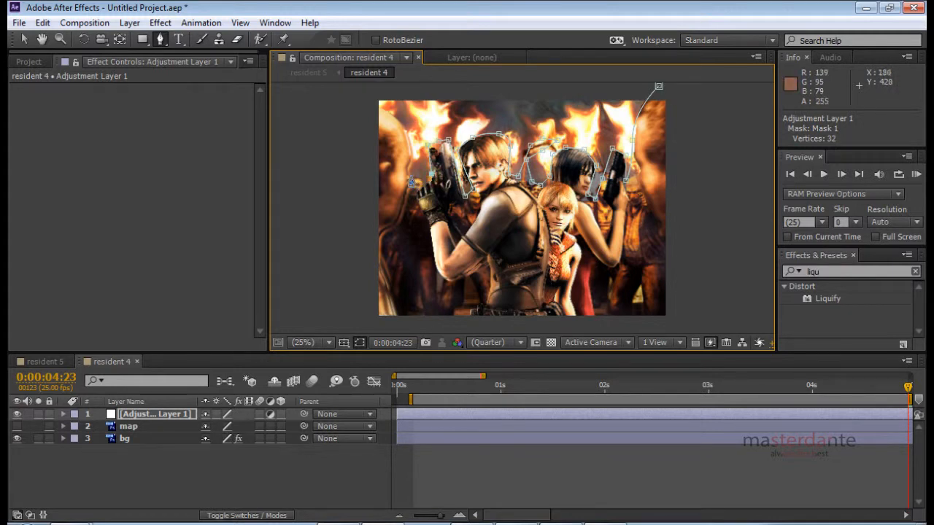
pyautogui.click(411, 176)
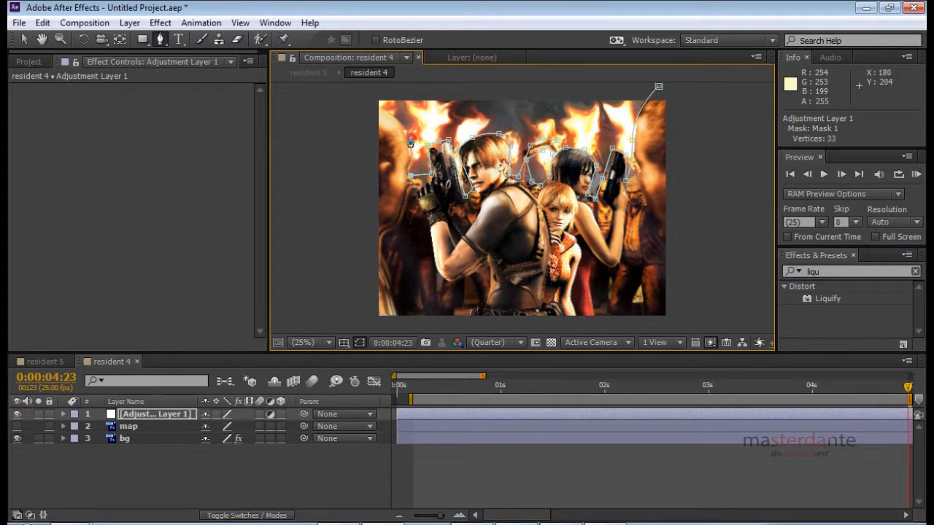
# Extend the mask path beyond the image's upper-left corner and close it at its starting point above the upper-right corner
pyautogui.click(372, 103)
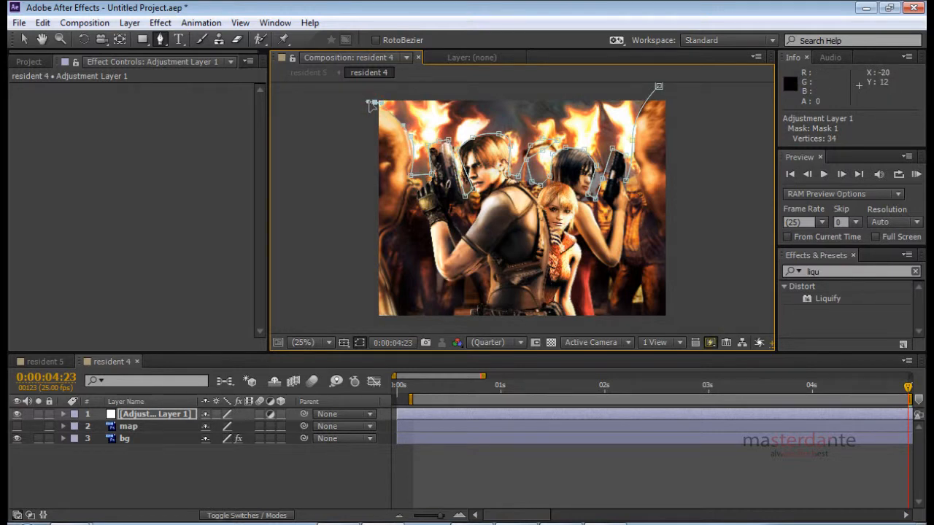
pyautogui.click(366, 93)
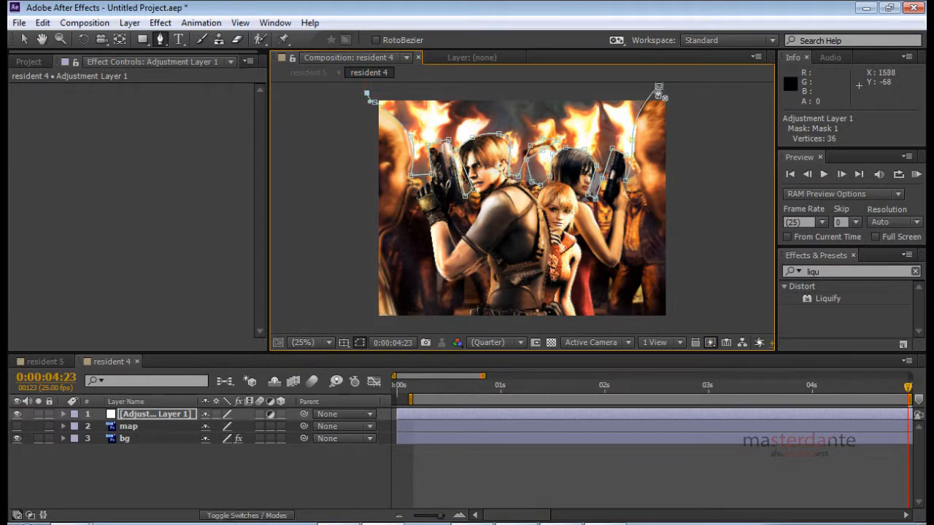
pyautogui.click(659, 87)
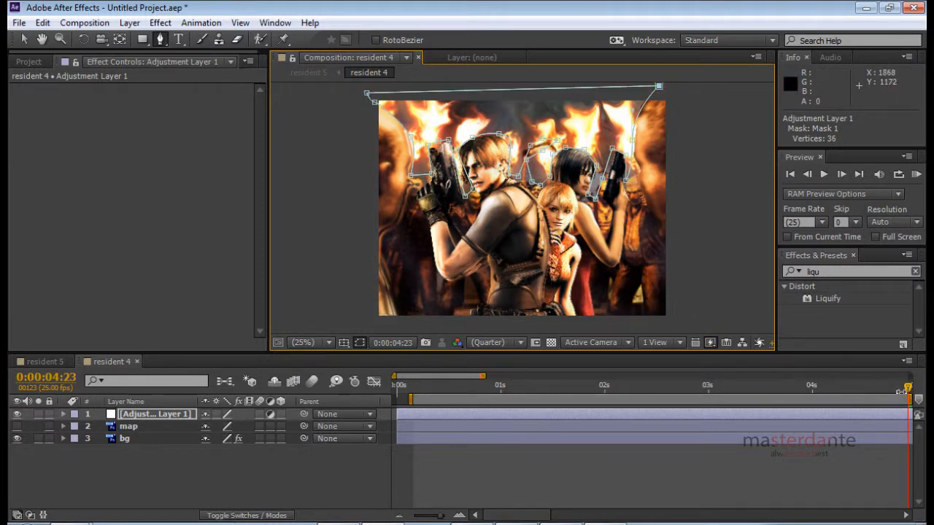
# Move the current time to 0:00:00:15 and apply the Brightness & Contrast effect to Adjustment Layer 1
pyautogui.click(905, 386)
pyautogui.click(457, 387)
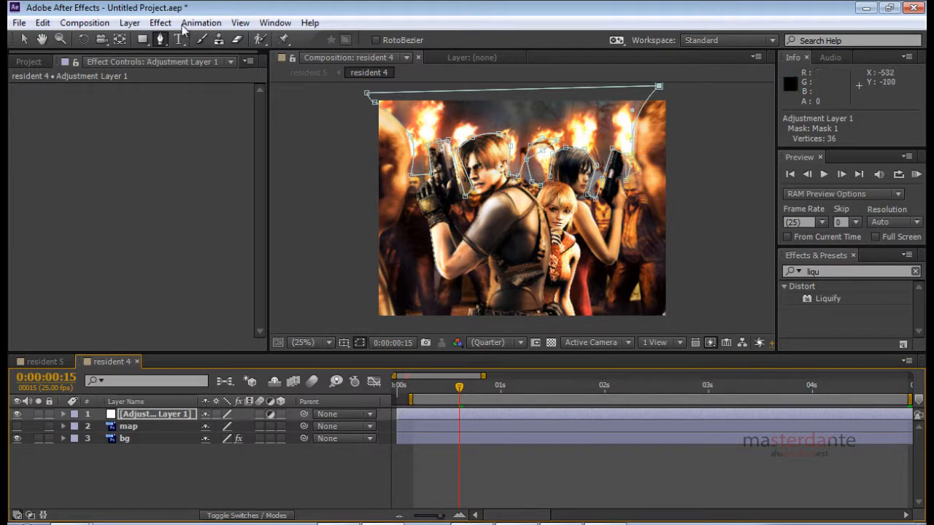
pyautogui.click(154, 24)
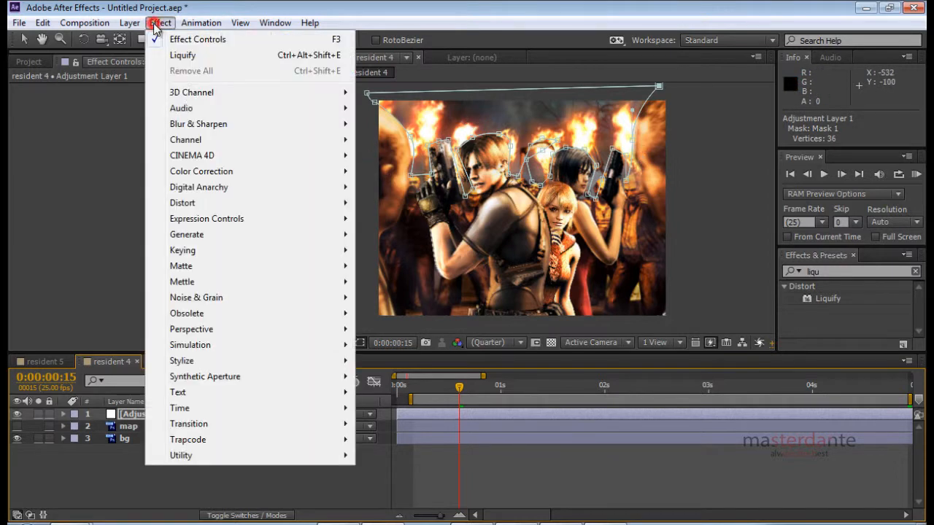
pyautogui.moveTo(243, 170)
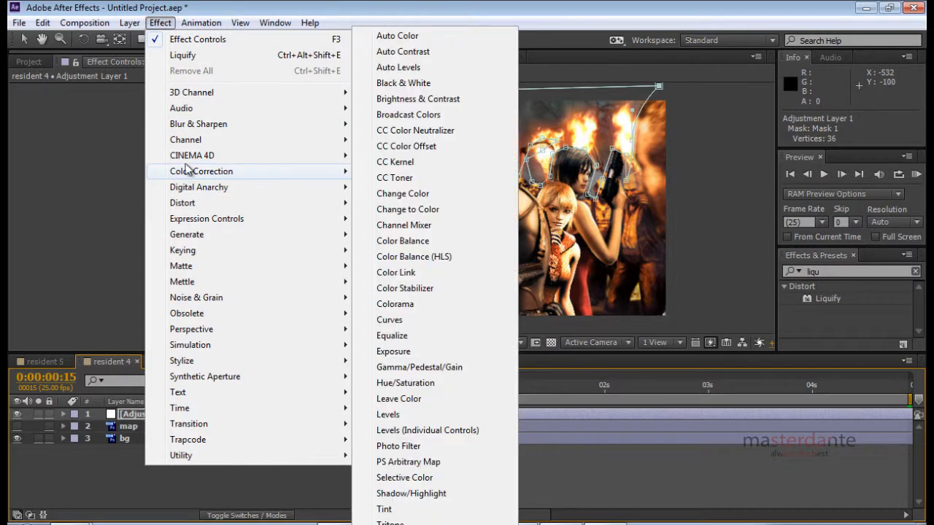
pyautogui.moveTo(215, 171)
pyautogui.click(447, 100)
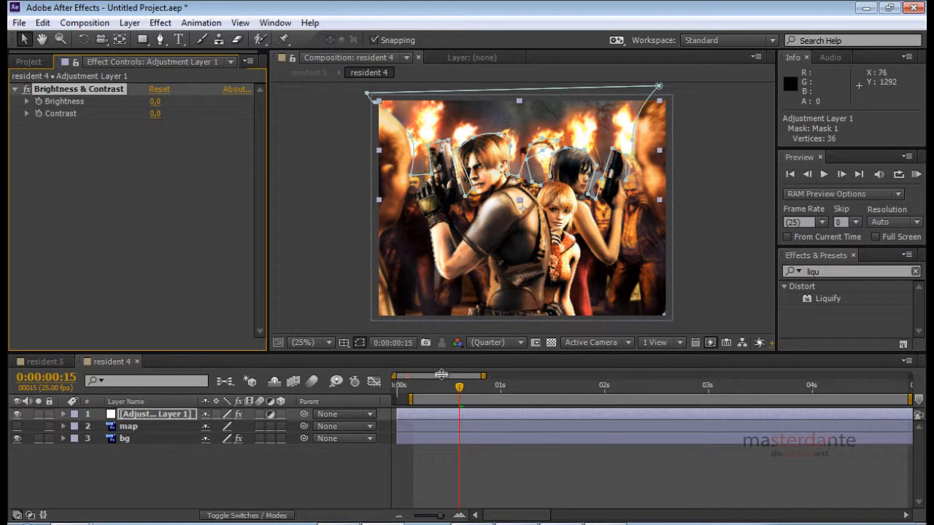
# Enable Brightness and Contrast keyframing at 0:00:00:00, then reveal and select both keyframes on Adjustment Layer 1
pyautogui.moveTo(458, 389); pyautogui.dragTo(420, 389)
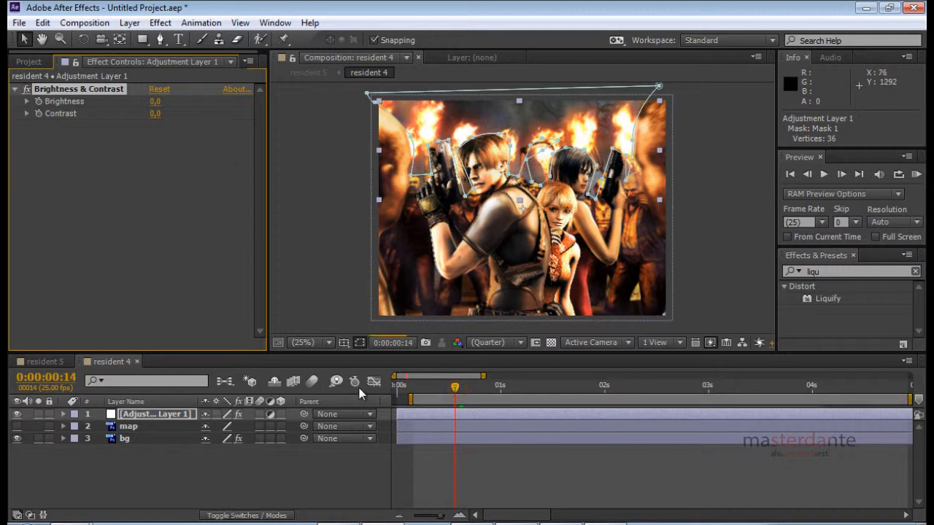
pyautogui.moveTo(359, 394); pyautogui.dragTo(332, 379)
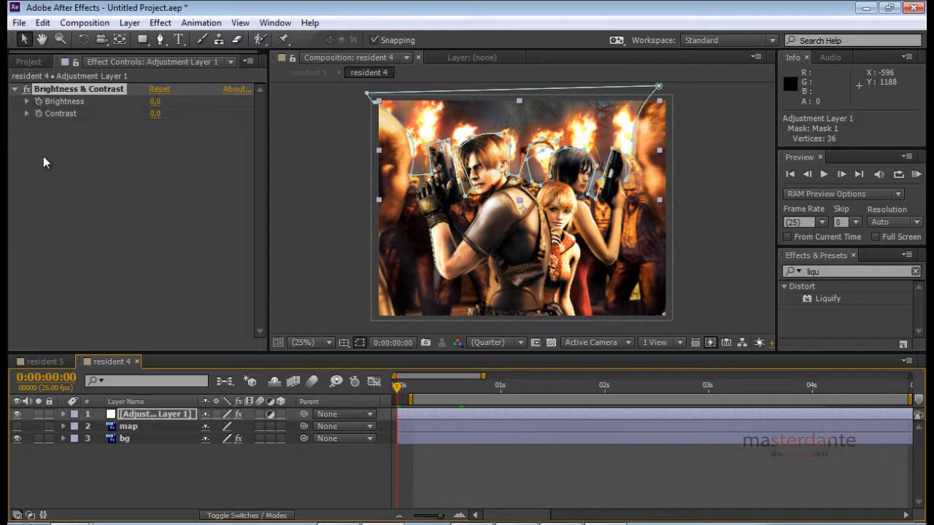
pyautogui.click(36, 115)
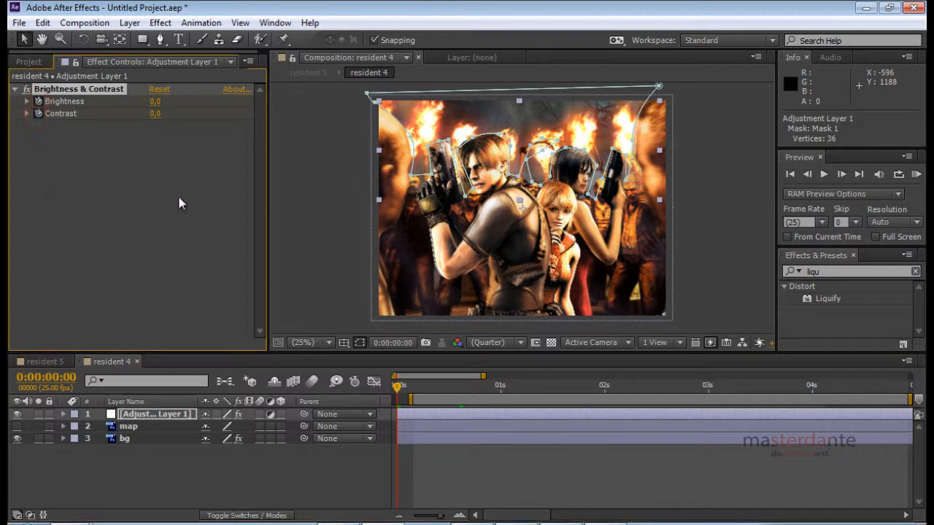
pyautogui.click(155, 414)
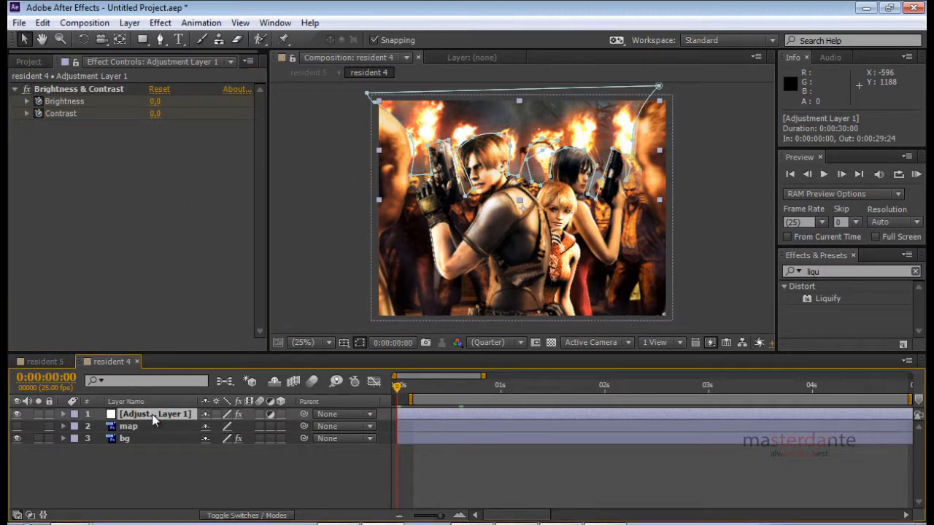
pyautogui.press('e')
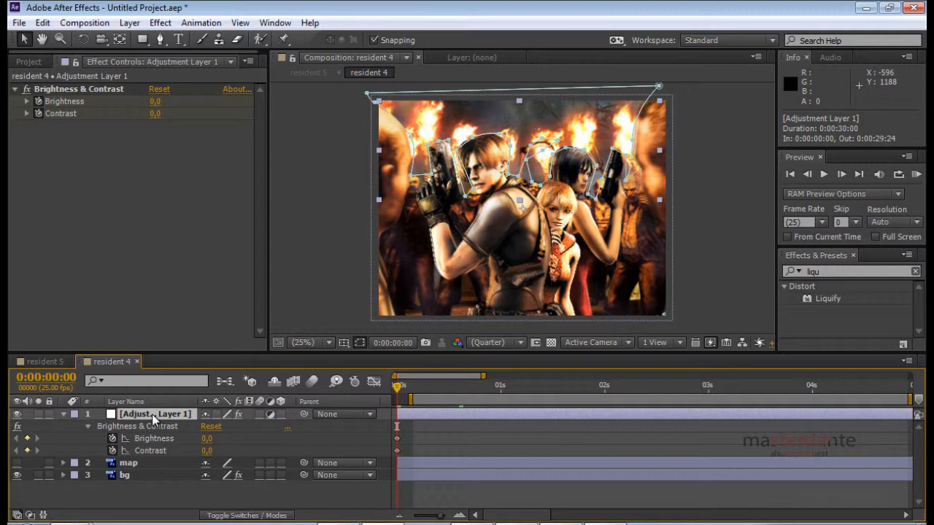
pyautogui.click(397, 438)
pyautogui.keyDown('shift'); pyautogui.click(397, 450); pyautogui.keyUp('shift')
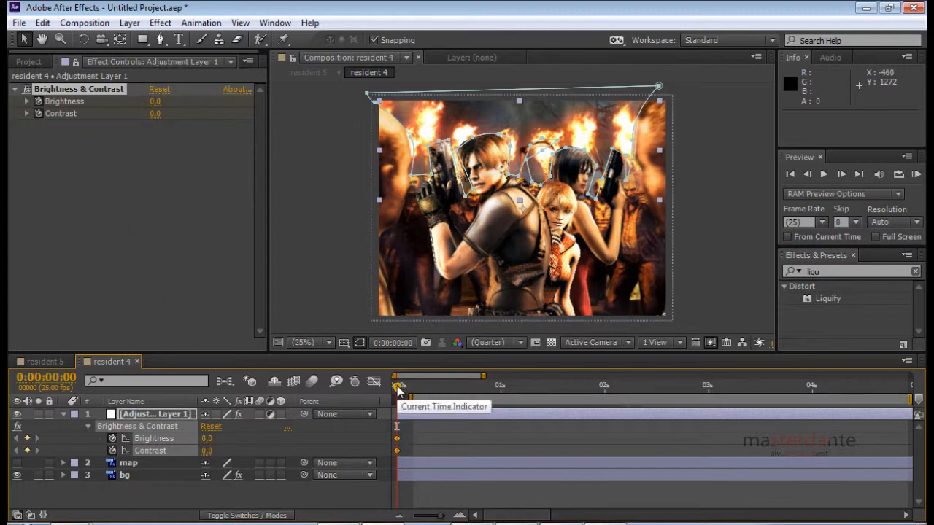
# Keyframe Brightness at 30 and Contrast at 45 on Adjustment Layer 1 at 0:00:00:20
pyautogui.moveTo(398, 389); pyautogui.dragTo(480, 394)
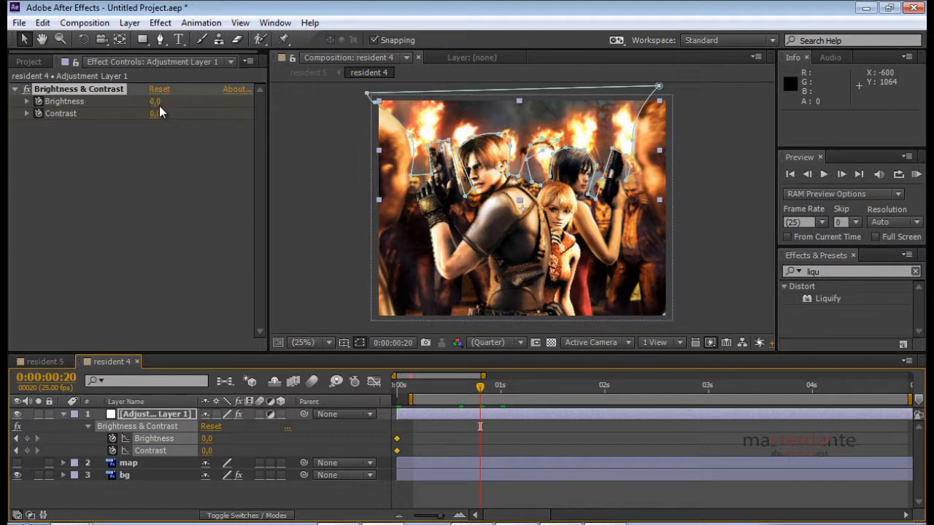
pyautogui.moveTo(154, 104); pyautogui.dragTo(174, 116)
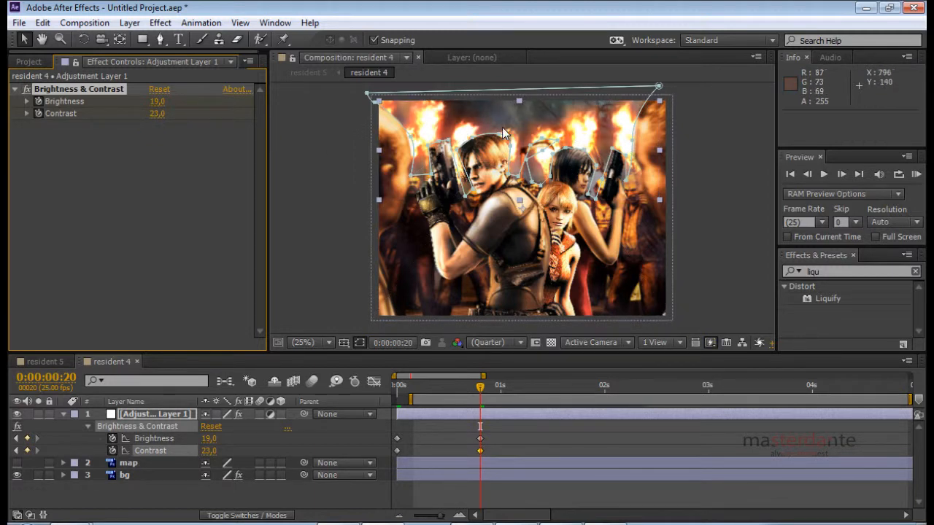
pyautogui.moveTo(157, 113)
pyautogui.mouseDown()
pyautogui.moveTo(256, 107)
pyautogui.moveTo(133, 124)
pyautogui.moveTo(185, 113)
pyautogui.moveTo(162, 115)
pyautogui.mouseUp()
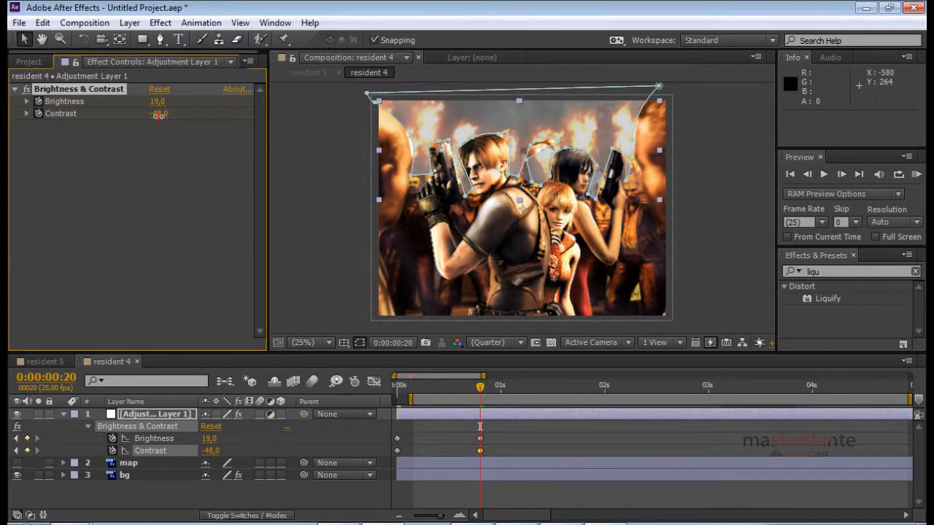
pyautogui.click(160, 114)
pyautogui.write('45')
pyautogui.press('Return')
pyautogui.click(156, 103)
pyautogui.write('30')
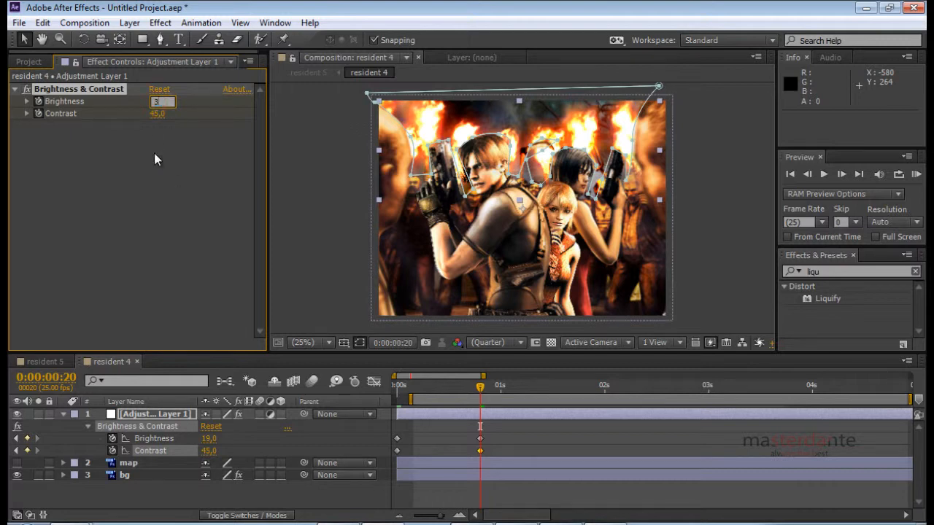
pyautogui.press('Return')
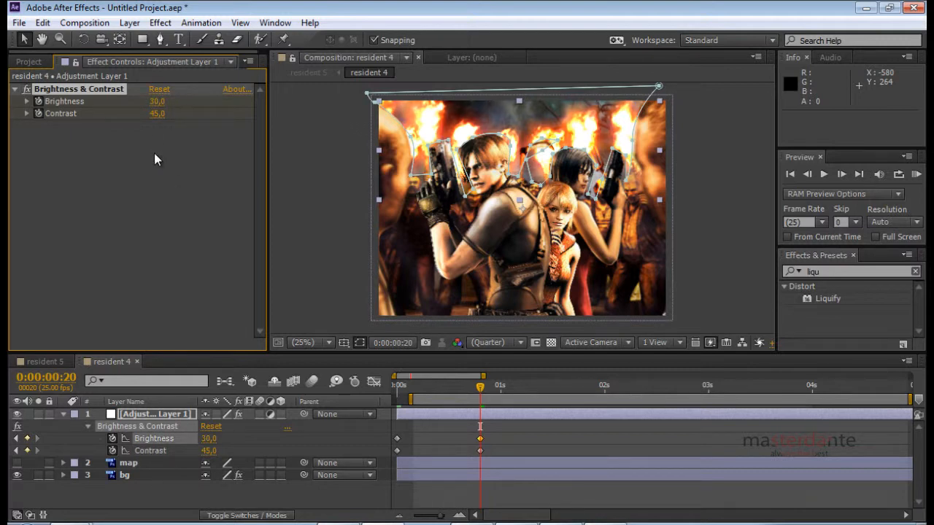
# Keyframe Brightness and Contrast back to 0 on Adjustment Layer 1 at 0:00:01:00
pyautogui.click(480, 387)
pyautogui.moveTo(481, 388); pyautogui.dragTo(485, 389)
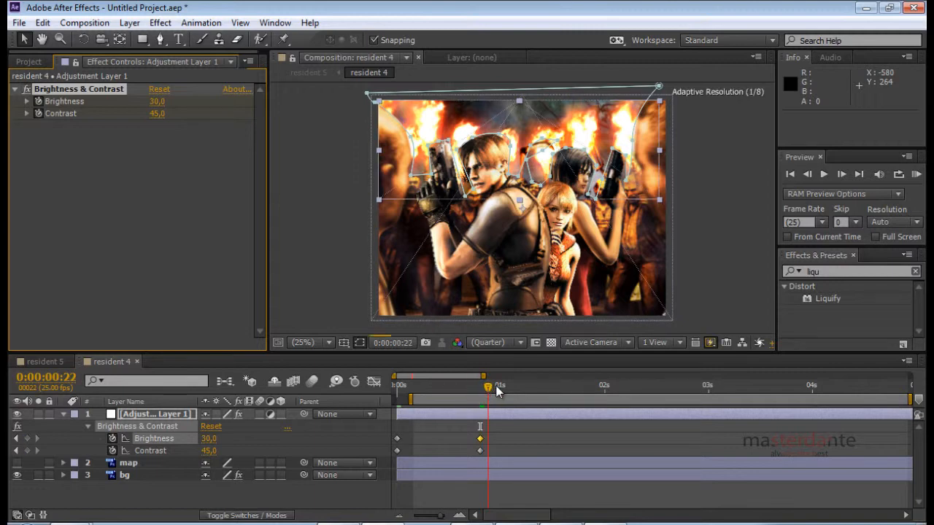
pyautogui.click(496, 392)
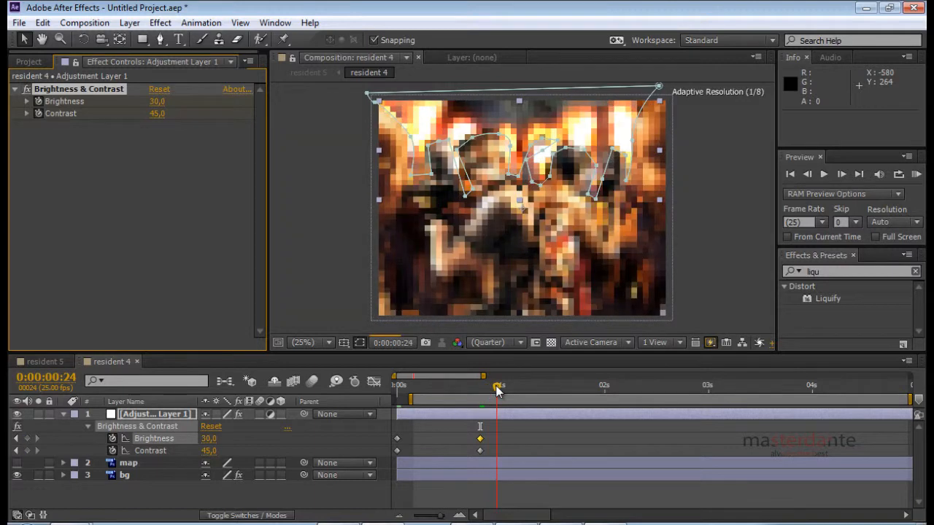
pyautogui.click(500, 392)
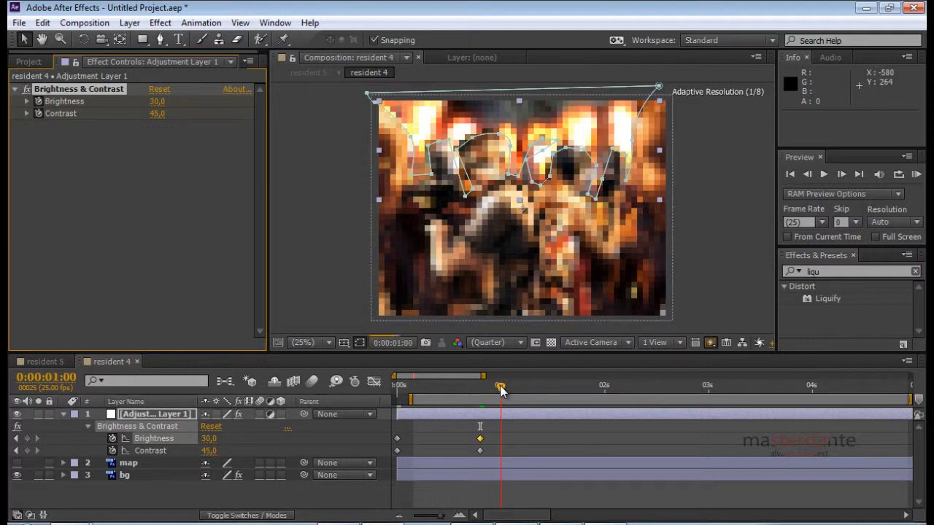
pyautogui.click(497, 392)
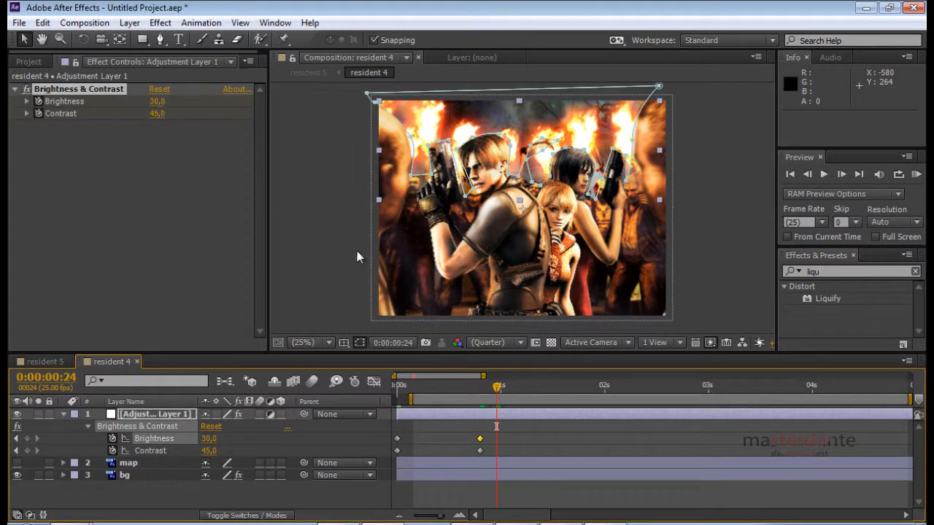
pyautogui.click(502, 388)
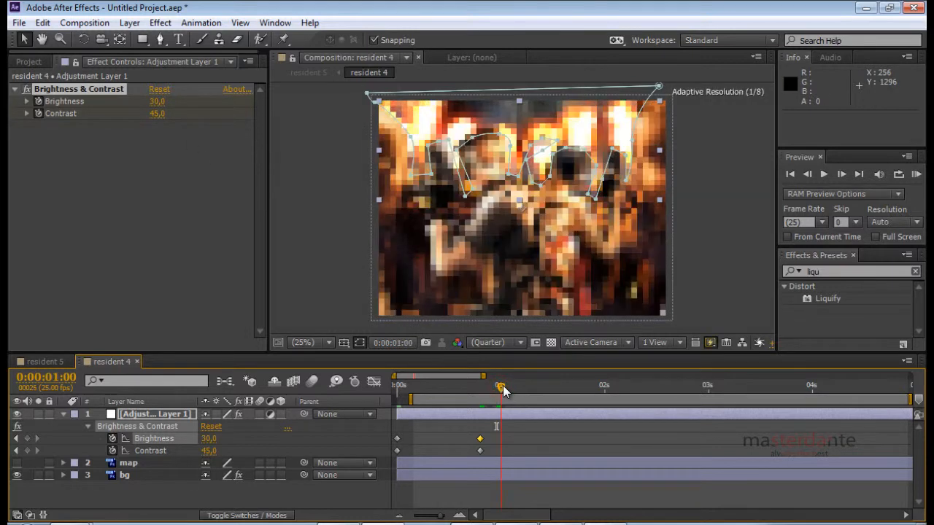
pyautogui.click(154, 102)
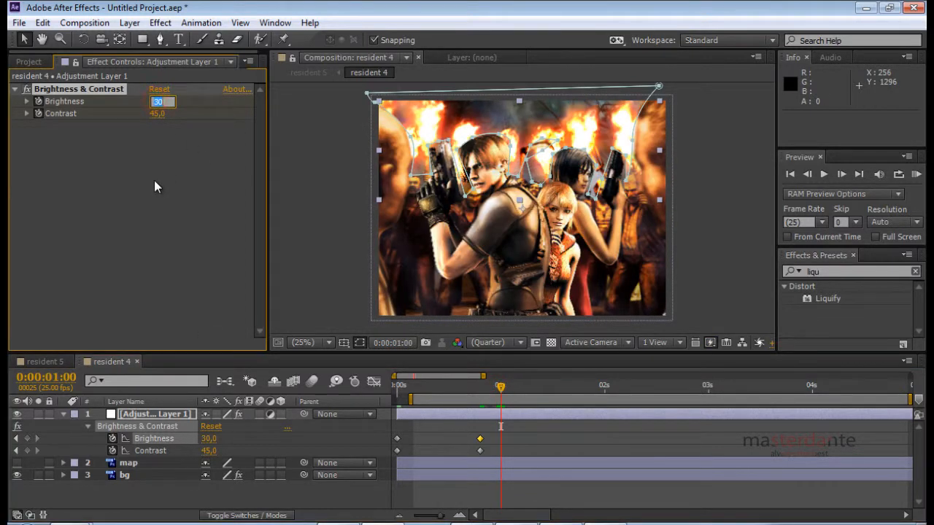
pyautogui.write('0')
pyautogui.press('Return')
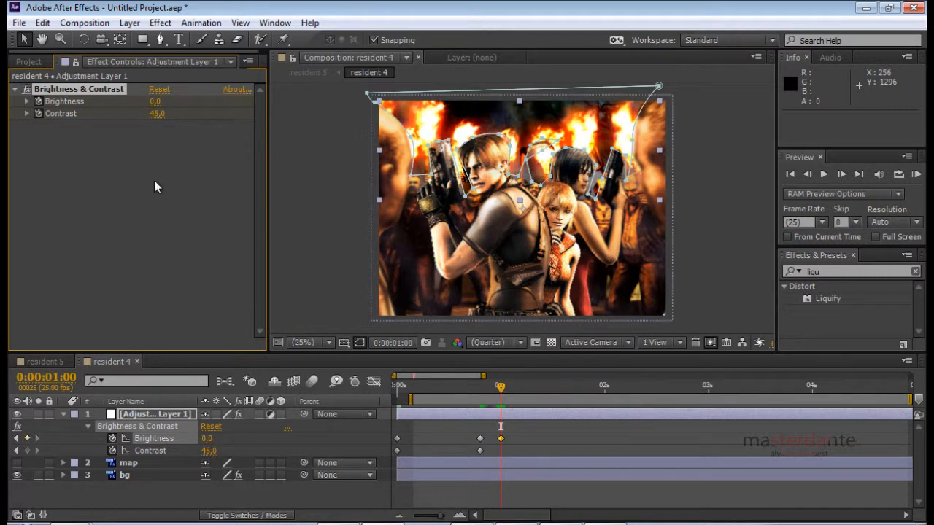
pyautogui.click(153, 114)
pyautogui.write('0')
pyautogui.press('Return')
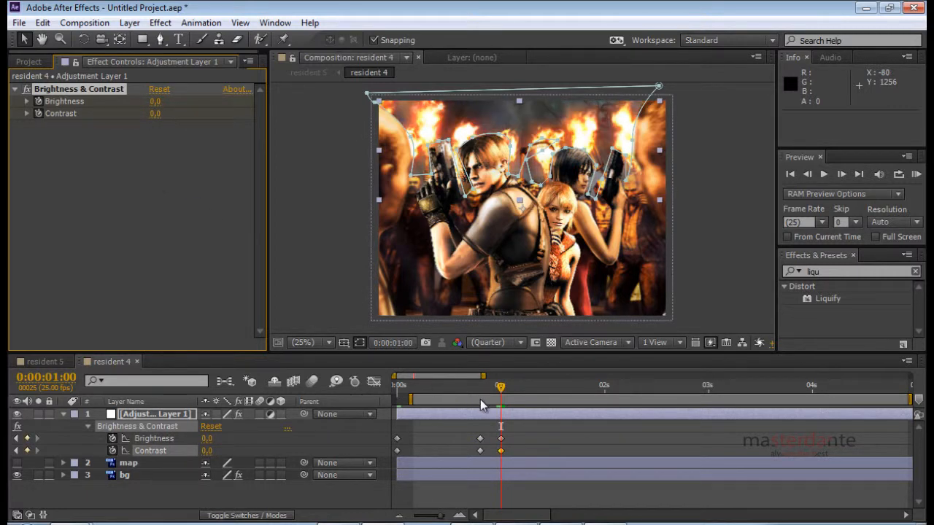
# Scrub through the first second to examine how Brightness and Contrast change between their keyframes
pyautogui.moveTo(501, 394); pyautogui.dragTo(492, 394)
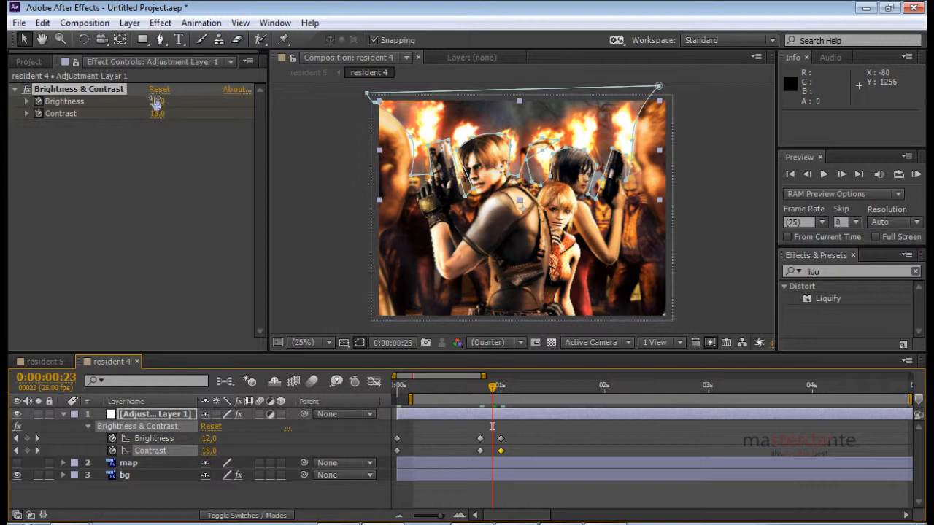
pyautogui.moveTo(490, 394); pyautogui.dragTo(462, 395)
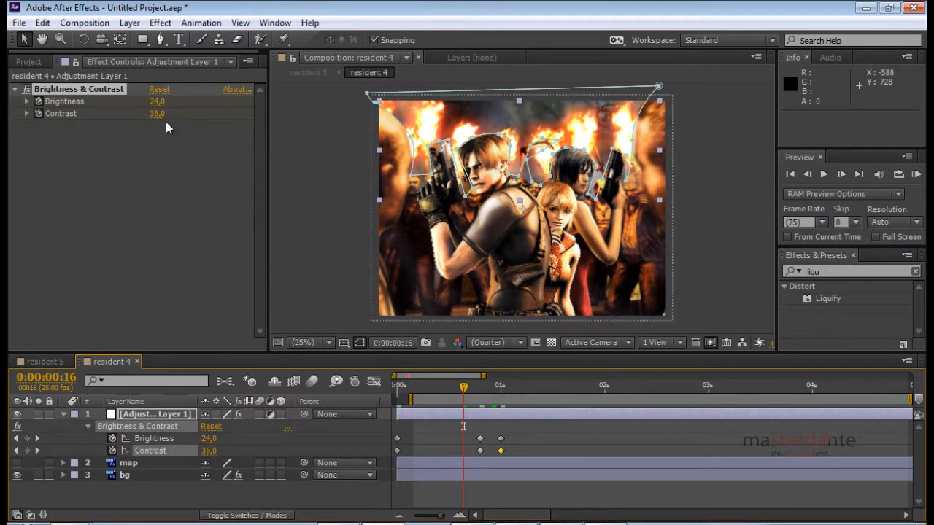
pyautogui.moveTo(462, 391); pyautogui.dragTo(424, 389)
pyautogui.click(468, 387)
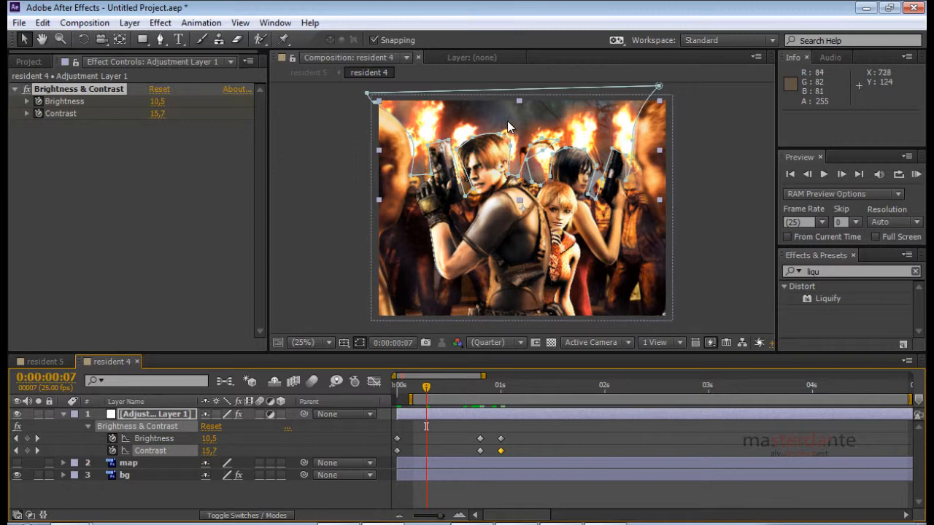
pyautogui.click(409, 388)
pyautogui.click(447, 397)
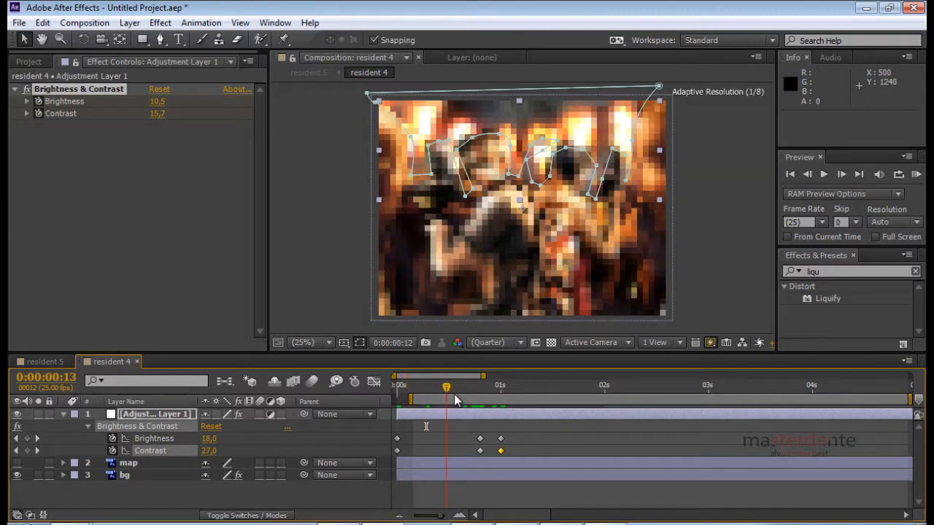
pyautogui.moveTo(473, 397); pyautogui.dragTo(451, 404)
# Try hold interpolation on the Brightness and Contrast keyframes at 0:00:00:00 and check the frames that follow
pyautogui.moveTo(406, 435); pyautogui.dragTo(392, 461)
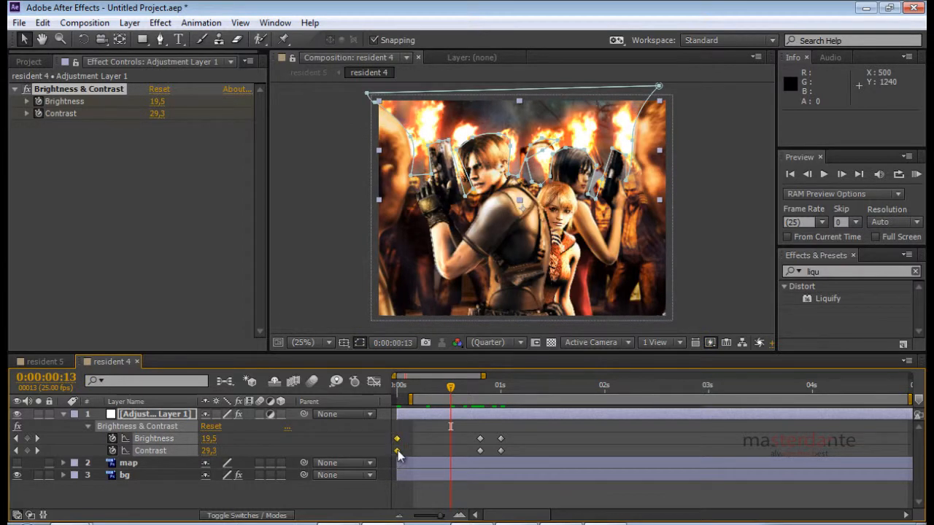
pyautogui.rightClick(398, 452)
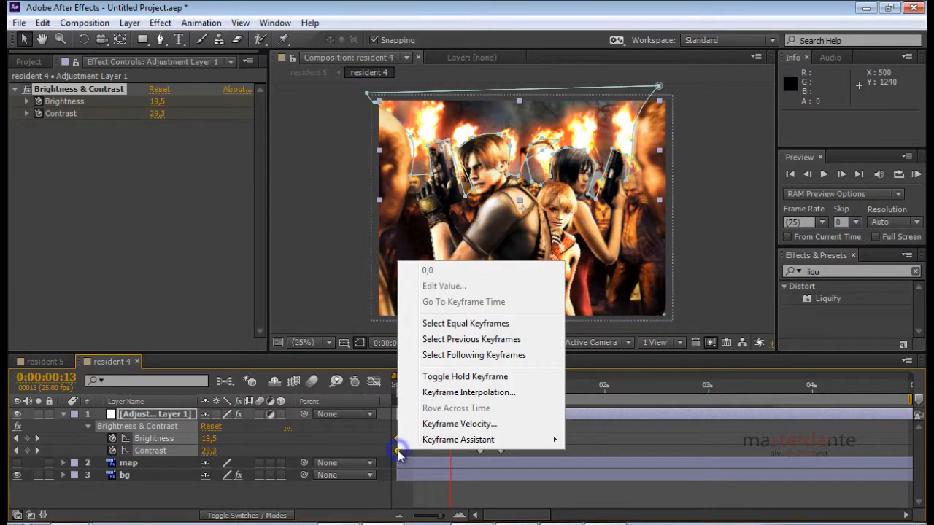
pyautogui.click(470, 377)
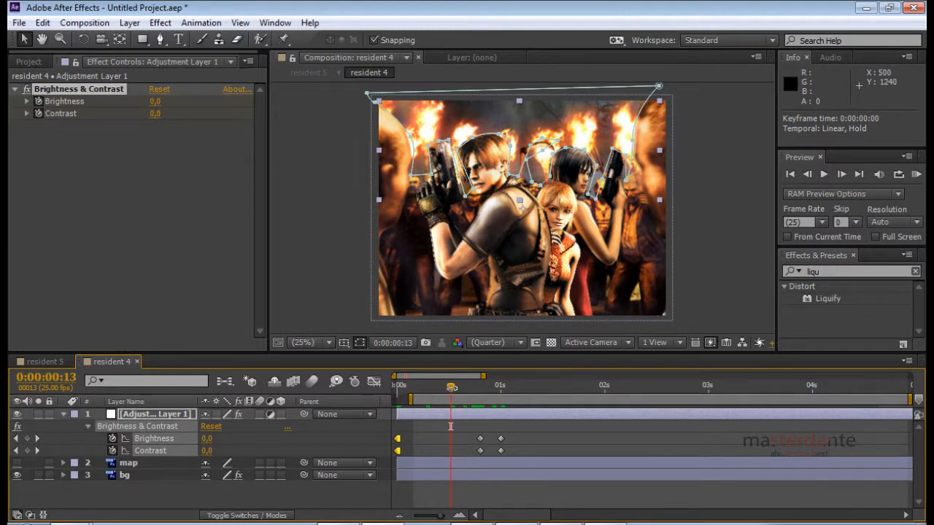
pyautogui.moveTo(450, 388); pyautogui.dragTo(435, 409)
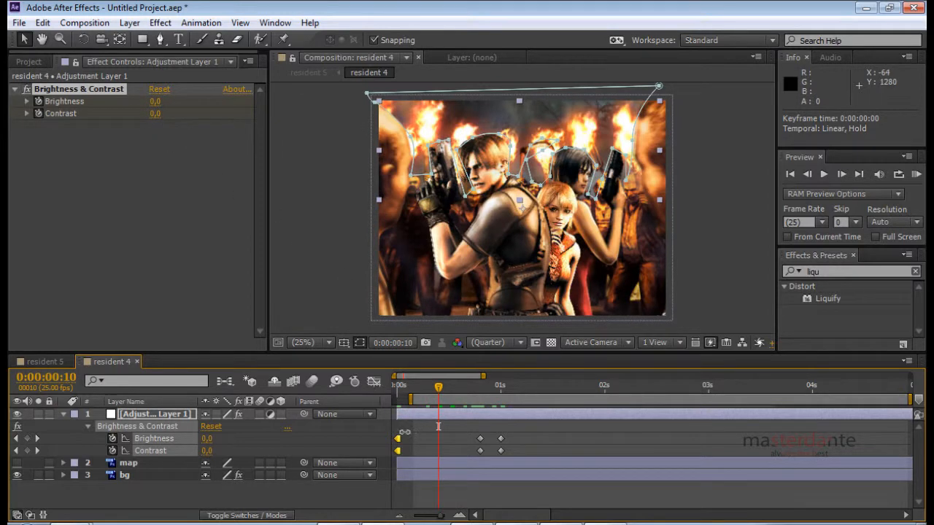
# Return the Brightness and Contrast keyframes at 0:00:00:00 to linear interpolation and compare the frames up to 0:00:00:12
pyautogui.moveTo(411, 437); pyautogui.dragTo(389, 460)
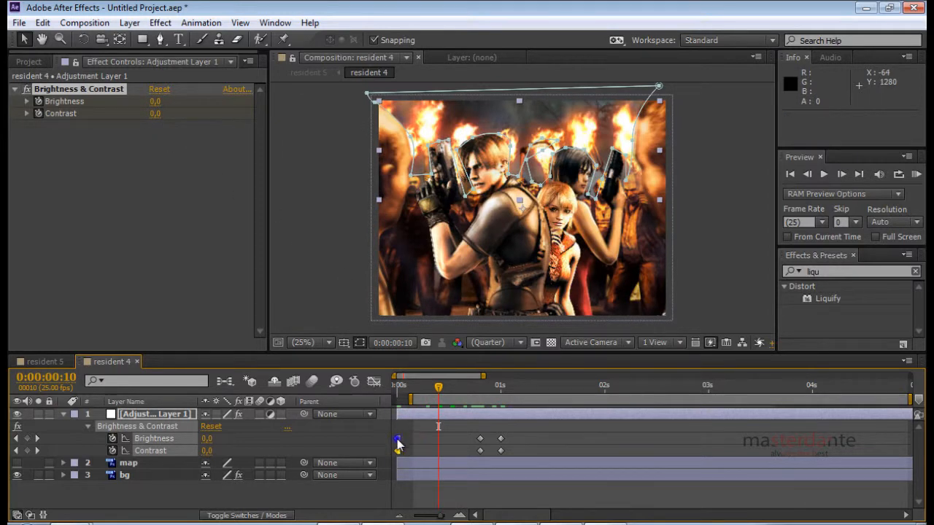
pyautogui.rightClick(398, 443)
pyautogui.click(454, 365)
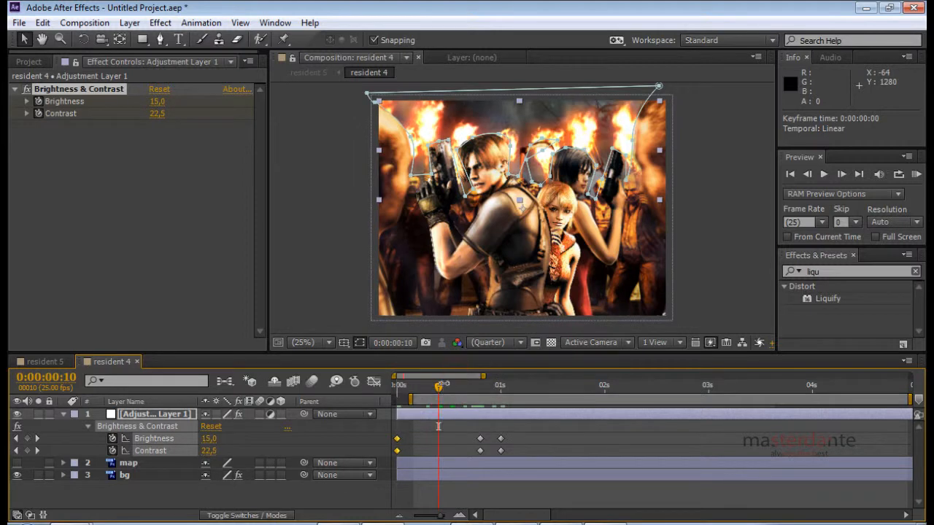
pyautogui.moveTo(438, 394); pyautogui.dragTo(417, 396)
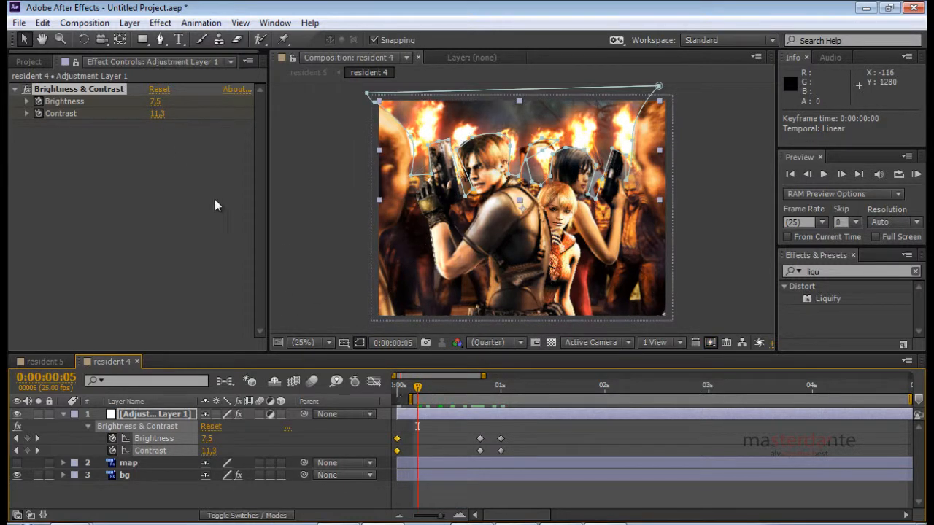
pyautogui.moveTo(417, 389); pyautogui.dragTo(446, 389)
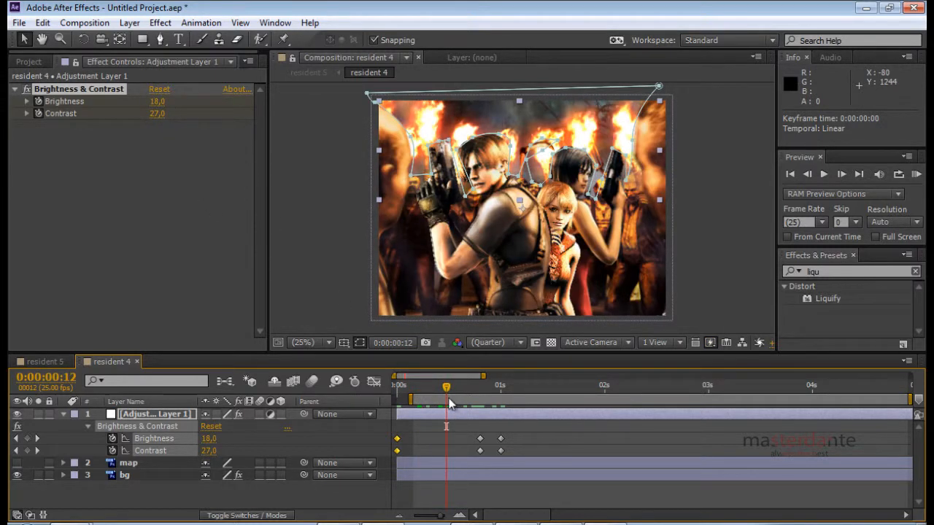
pyautogui.click(418, 385)
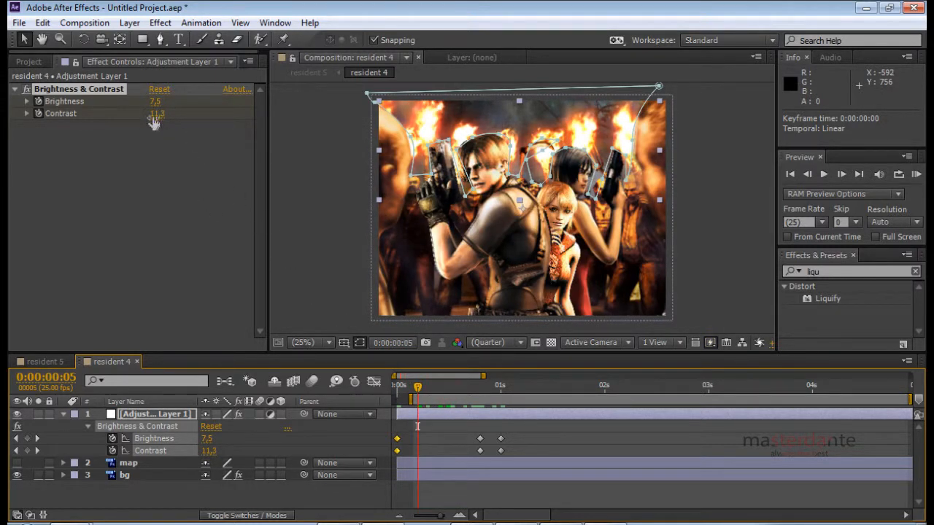
# Reapply hold interpolation to the Brightness and Contrast keyframes at 0:00:00:00 and check the flicker past the one-second mark
pyautogui.moveTo(403, 435); pyautogui.dragTo(393, 459)
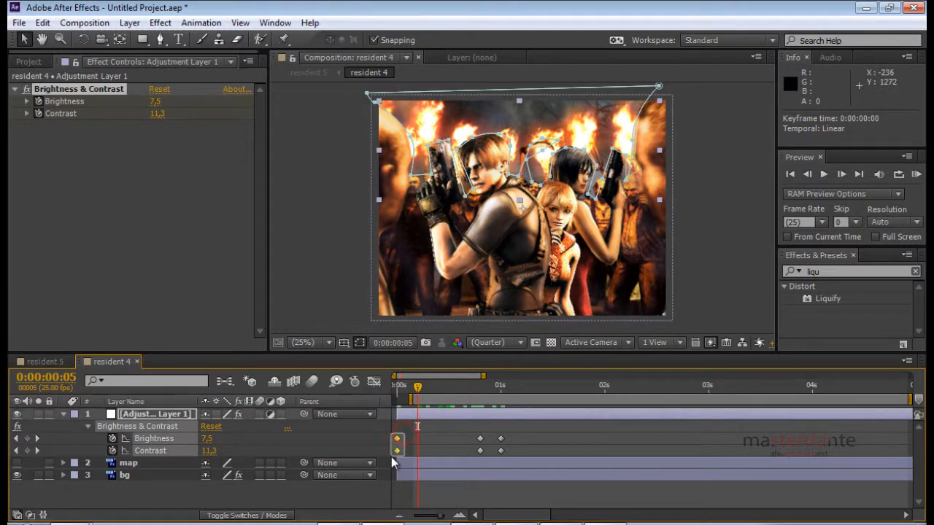
pyautogui.rightClick(397, 439)
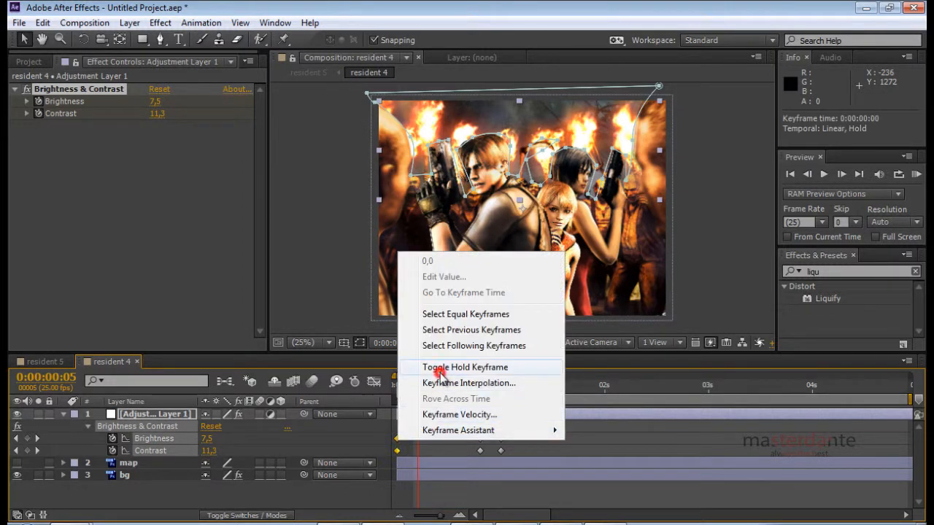
pyautogui.click(441, 368)
pyautogui.moveTo(420, 390); pyautogui.dragTo(494, 415)
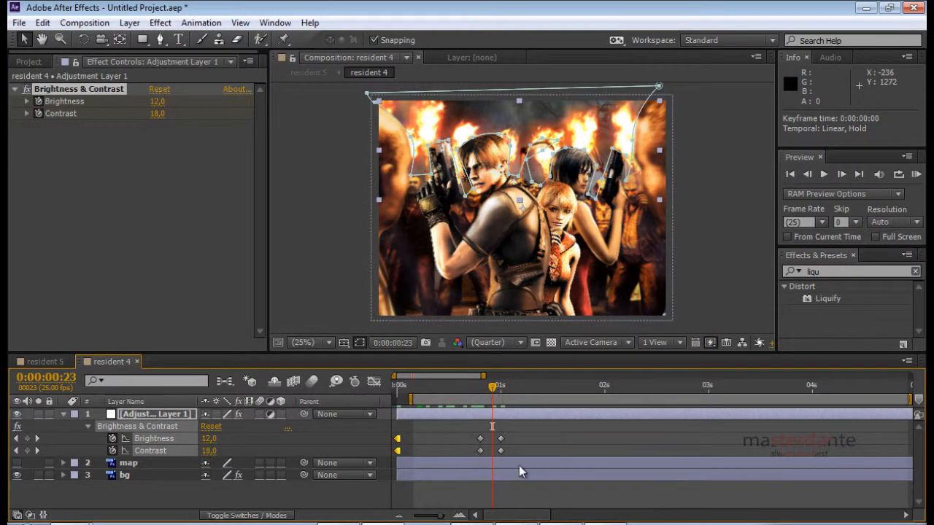
pyautogui.moveTo(494, 387); pyautogui.dragTo(525, 388)
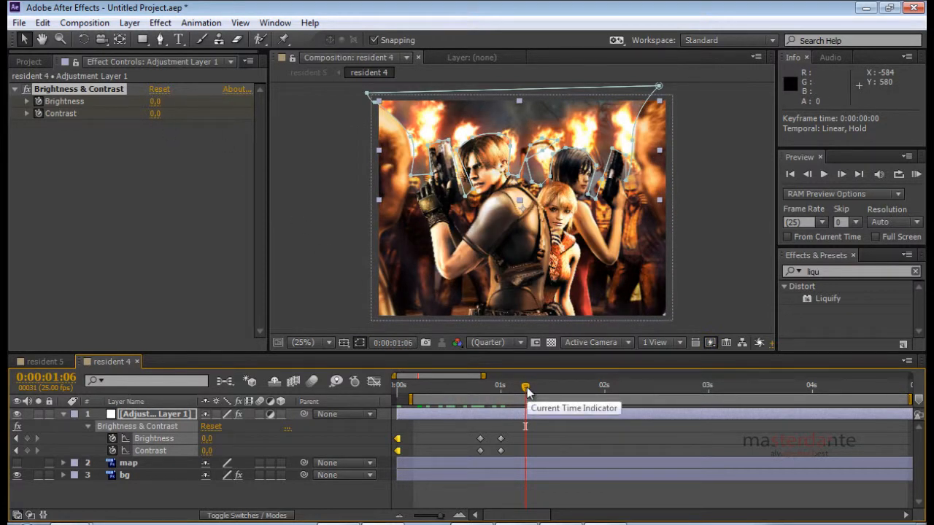
# Copy the Brightness and Contrast keyframes at 0:00:00:20 and 0:00:01:00 and paste them starting at 0:00:02:04
pyautogui.moveTo(525, 390); pyautogui.dragTo(591, 394)
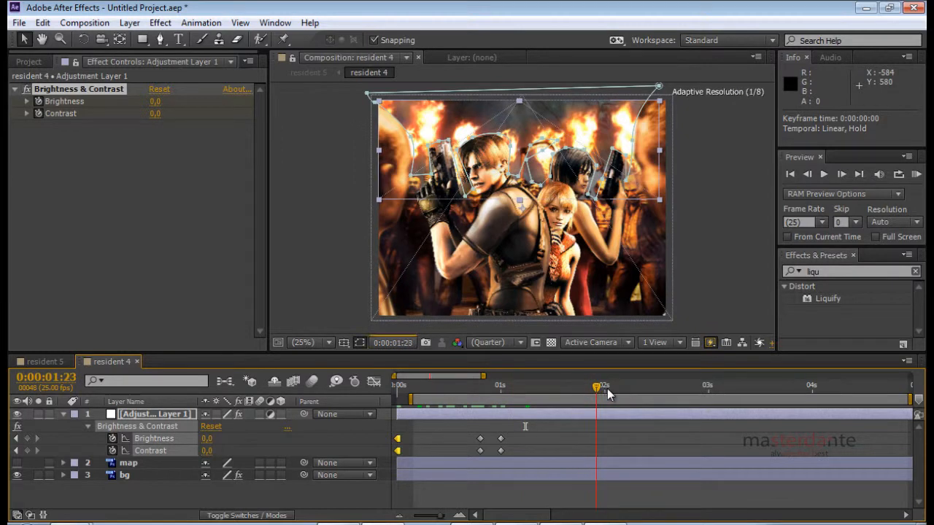
pyautogui.moveTo(512, 430); pyautogui.dragTo(470, 463)
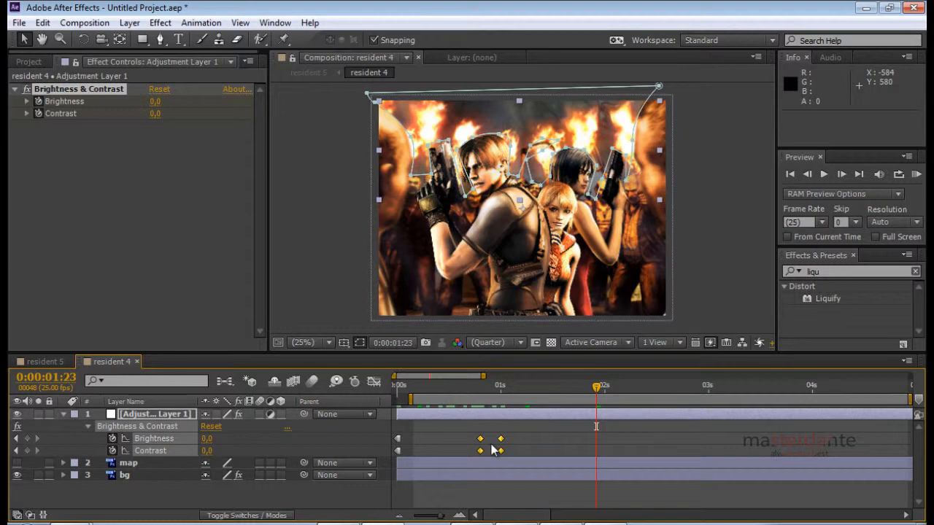
pyautogui.moveTo(516, 432); pyautogui.dragTo(467, 458)
pyautogui.hotkey('ctrl', 'c')
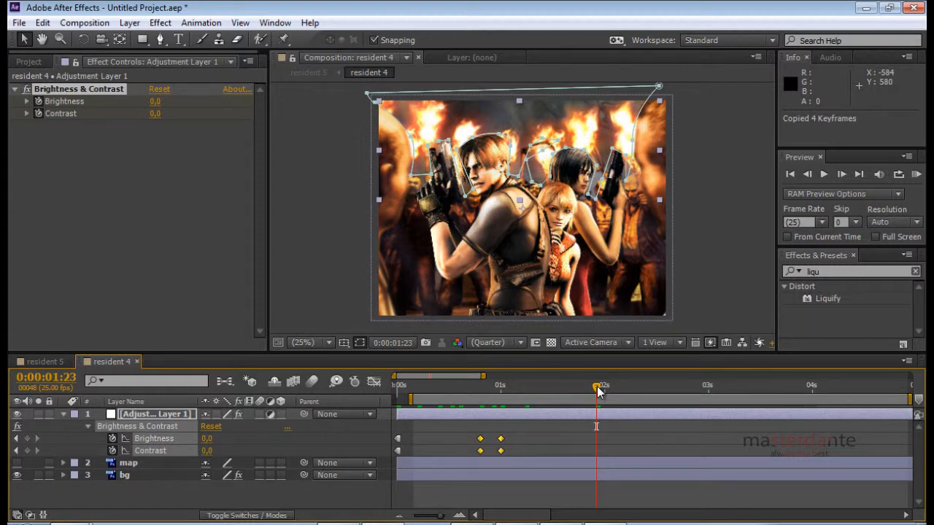
pyautogui.moveTo(596, 386); pyautogui.dragTo(648, 385)
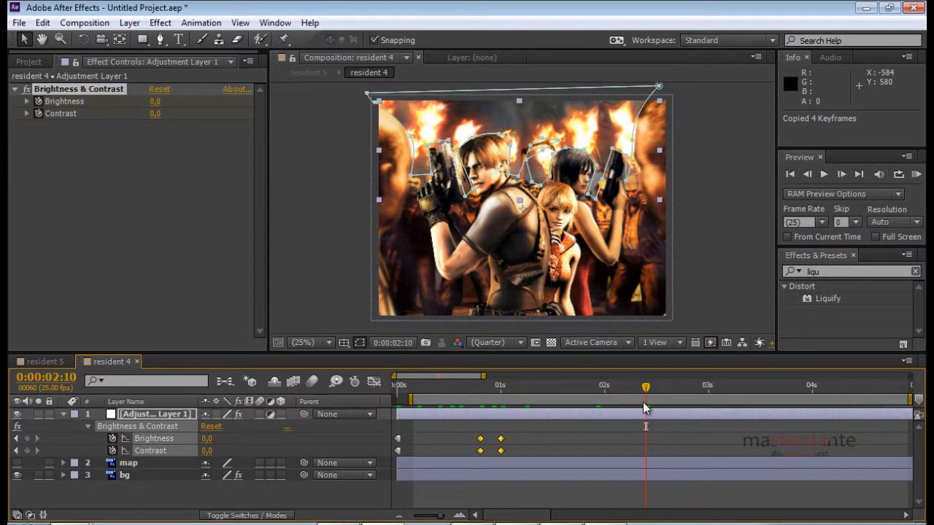
pyautogui.click(619, 388)
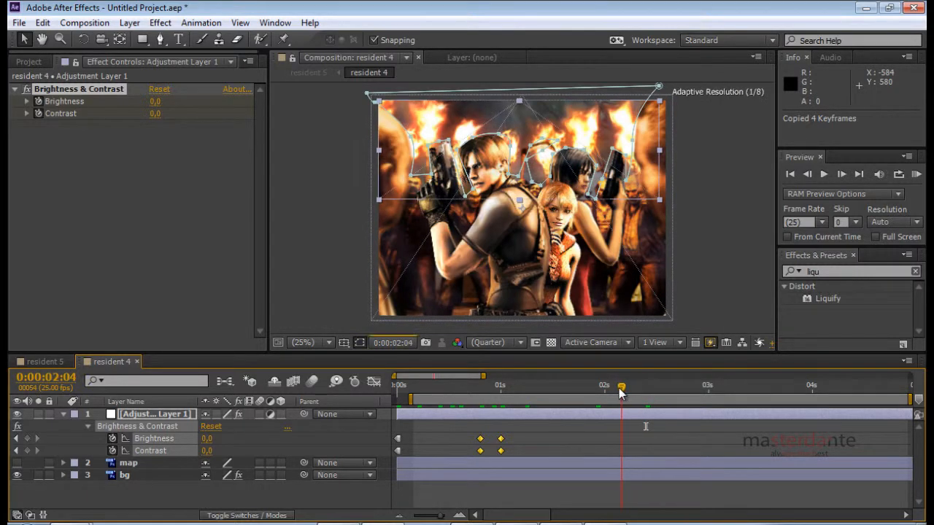
pyautogui.hotkey('ctrl', 'v')
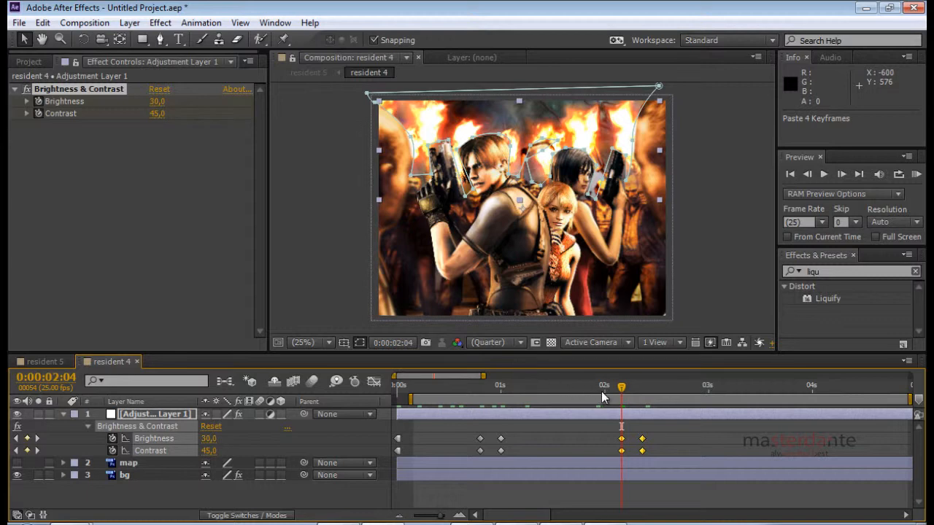
# Set the Brightness and Contrast keyframes at 0:00:01:00 to hold interpolation and check the frames after them
pyautogui.moveTo(621, 392); pyautogui.dragTo(613, 388)
pyautogui.click(558, 389)
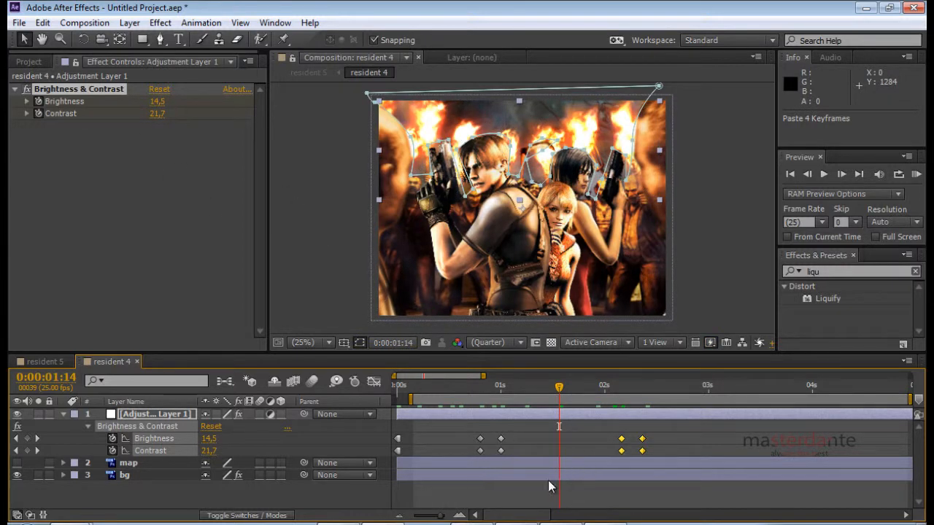
pyautogui.moveTo(509, 428); pyautogui.dragTo(496, 457)
pyautogui.rightClick(502, 440)
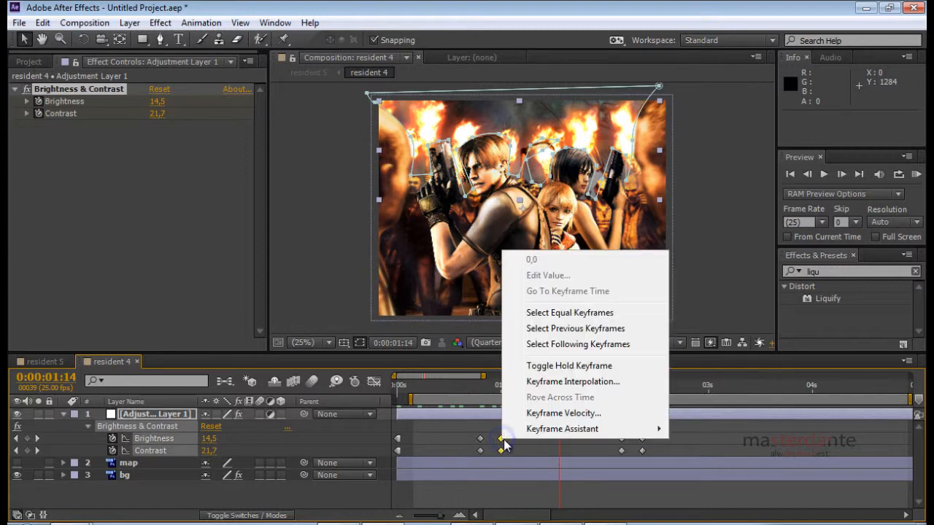
pyautogui.click(582, 367)
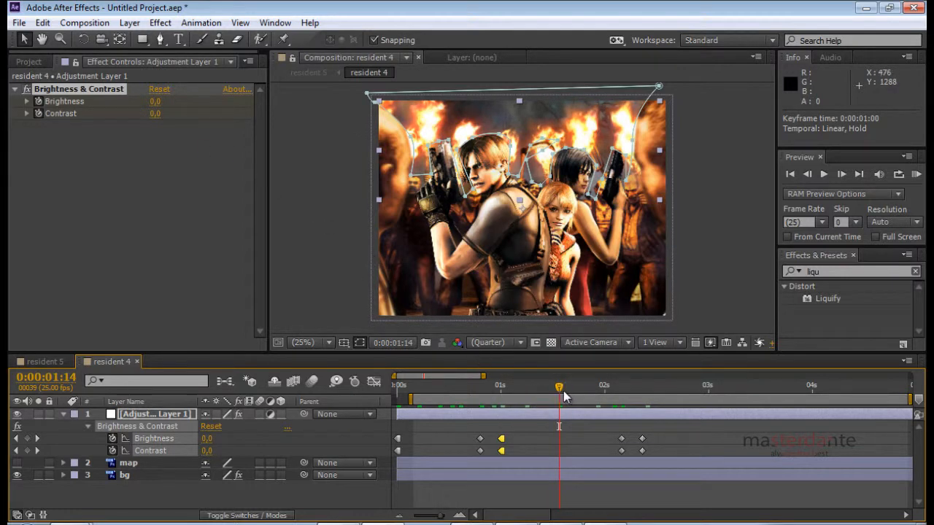
pyautogui.moveTo(559, 387); pyautogui.dragTo(530, 388)
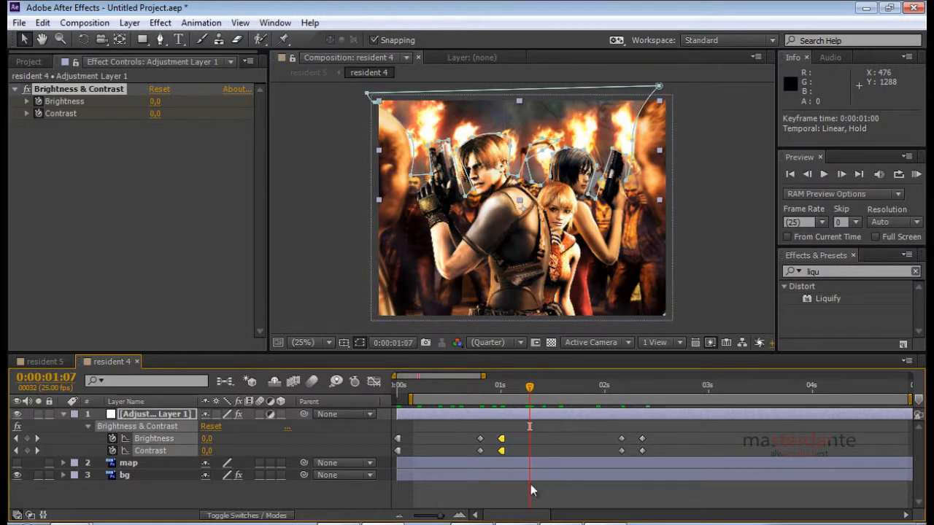
# Move the last Brightness and Contrast keyframes earlier to 0:00:02:08 and check the frame just before them
pyautogui.click(629, 398)
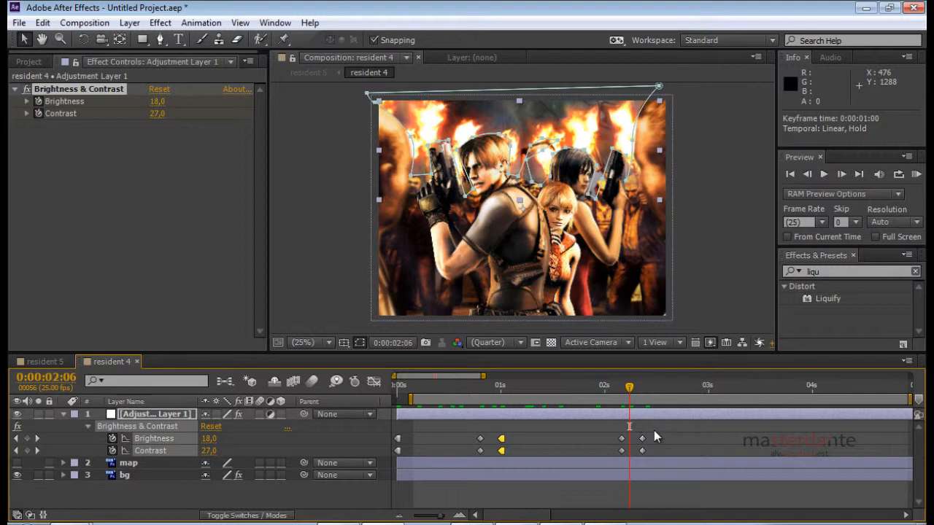
pyautogui.moveTo(656, 434); pyautogui.dragTo(635, 443)
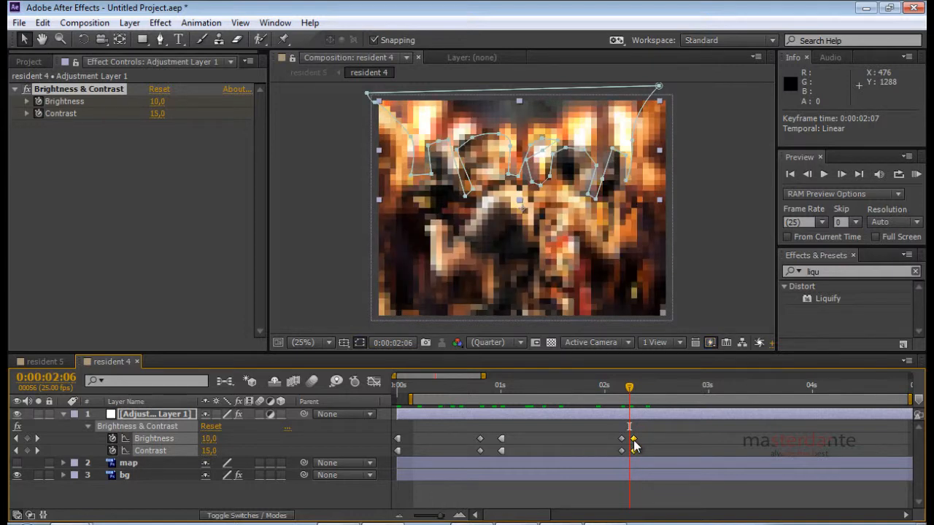
pyautogui.click(635, 437)
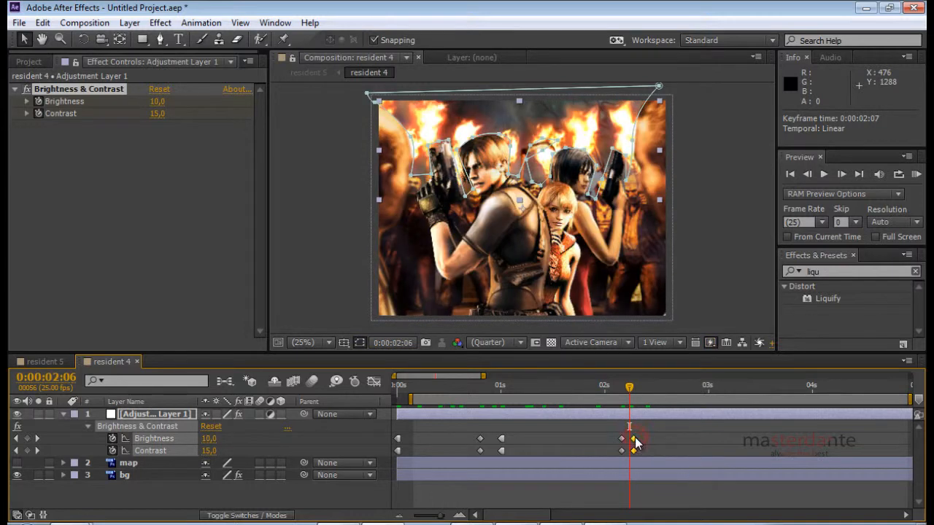
pyautogui.moveTo(637, 442); pyautogui.dragTo(639, 443)
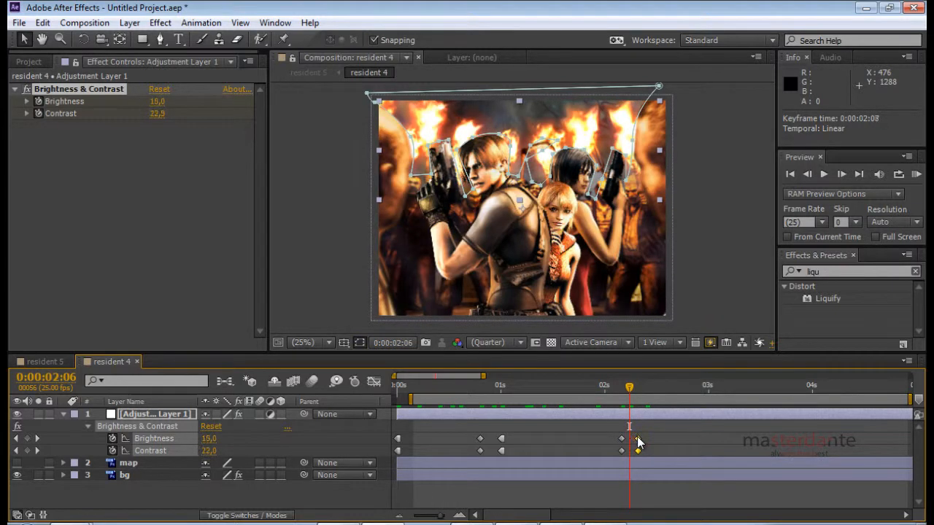
pyautogui.click(634, 389)
# Paste copies of the Brightness and Contrast keyframes at 0:00:00:20 and 0:00:01:00 starting at 0:00:02:09, moving the last pair to 0:00:02:21
pyautogui.moveTo(523, 432); pyautogui.dragTo(457, 462)
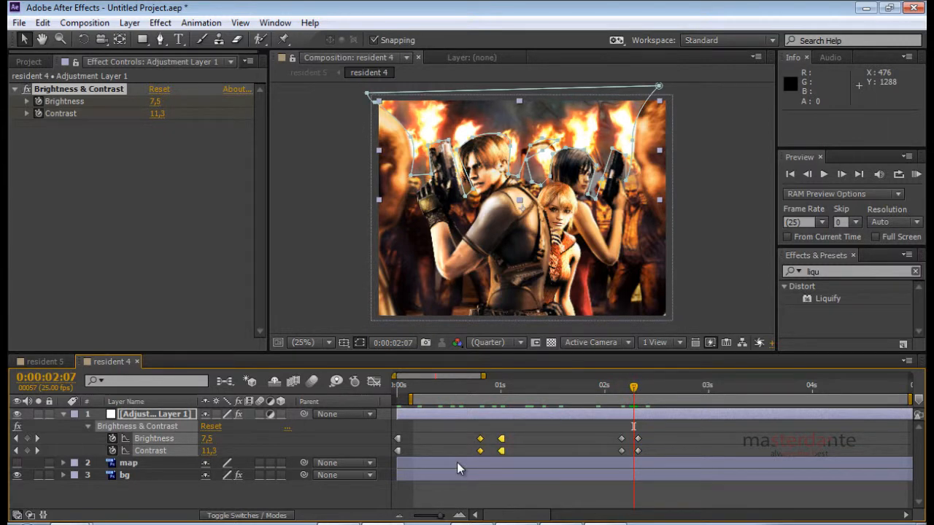
pyautogui.hotkey('ctrl', 'c')
pyautogui.moveTo(636, 386); pyautogui.dragTo(645, 384)
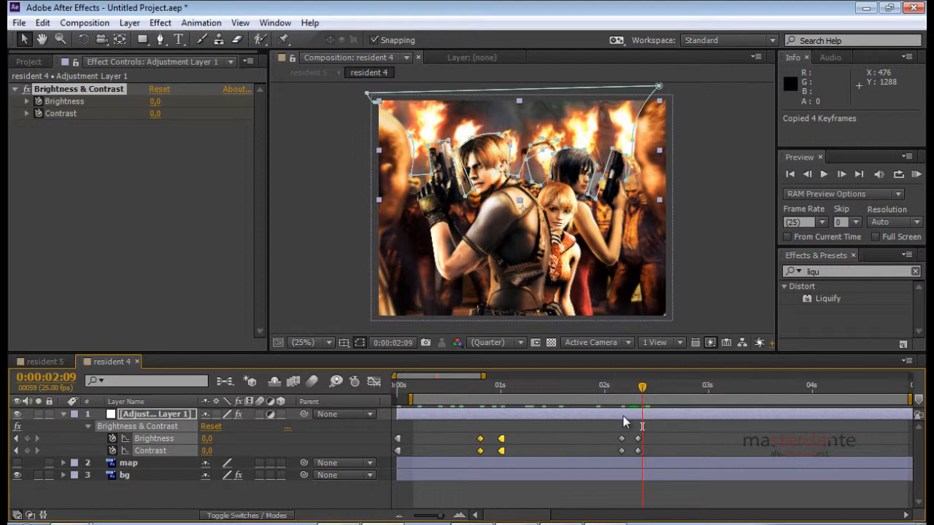
pyautogui.hotkey('ctrl', 'v')
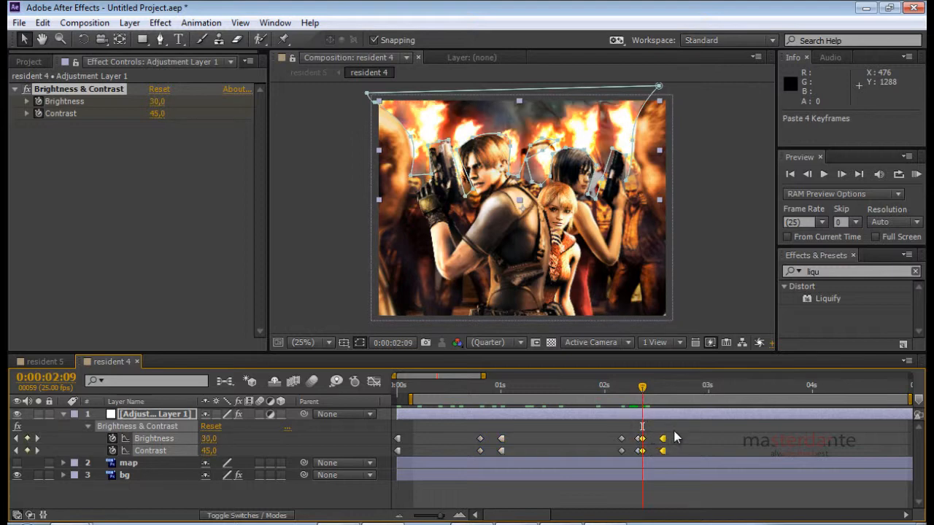
pyautogui.moveTo(674, 432); pyautogui.dragTo(692, 442)
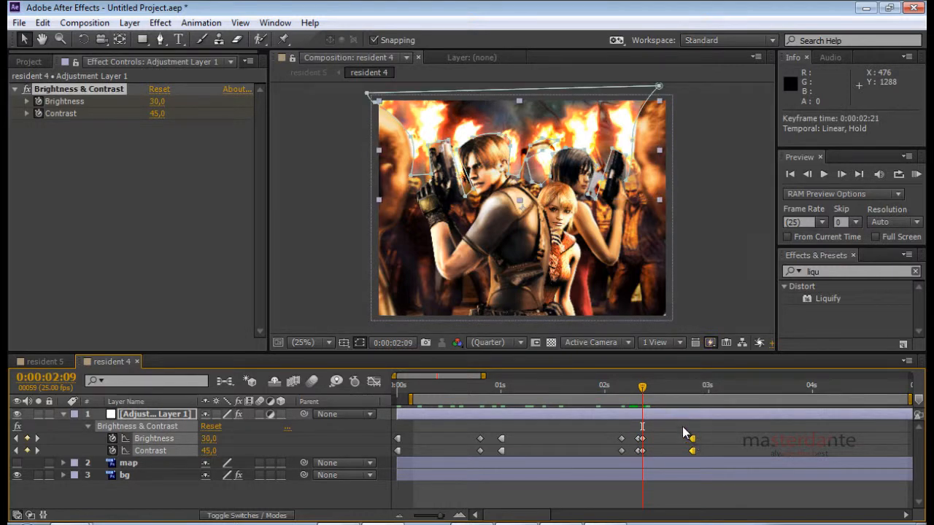
# Review the torch flicker across the whole composition, play it from 0:00:00:00, and collapse the adjustment layer's properties
pyautogui.moveTo(675, 394); pyautogui.dragTo(713, 393)
pyautogui.moveTo(656, 394); pyautogui.dragTo(430, 384)
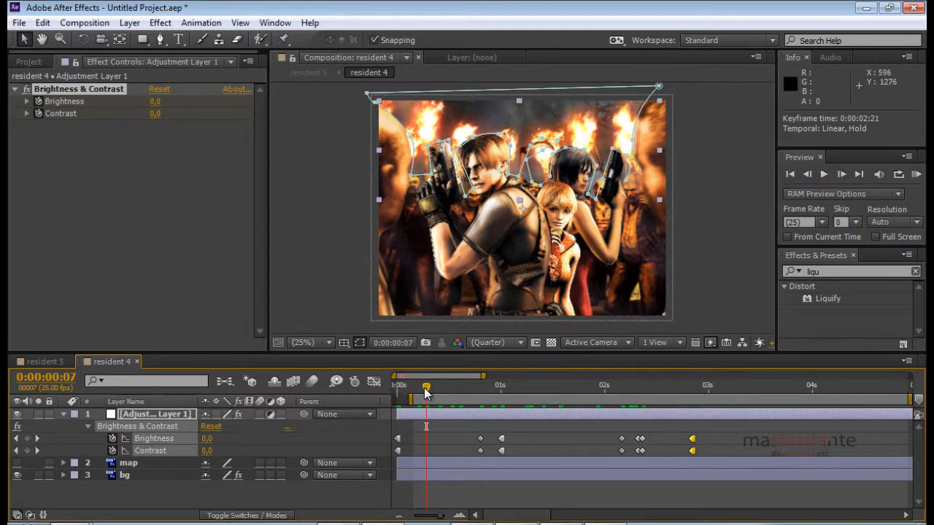
pyautogui.moveTo(426, 387); pyautogui.dragTo(907, 399)
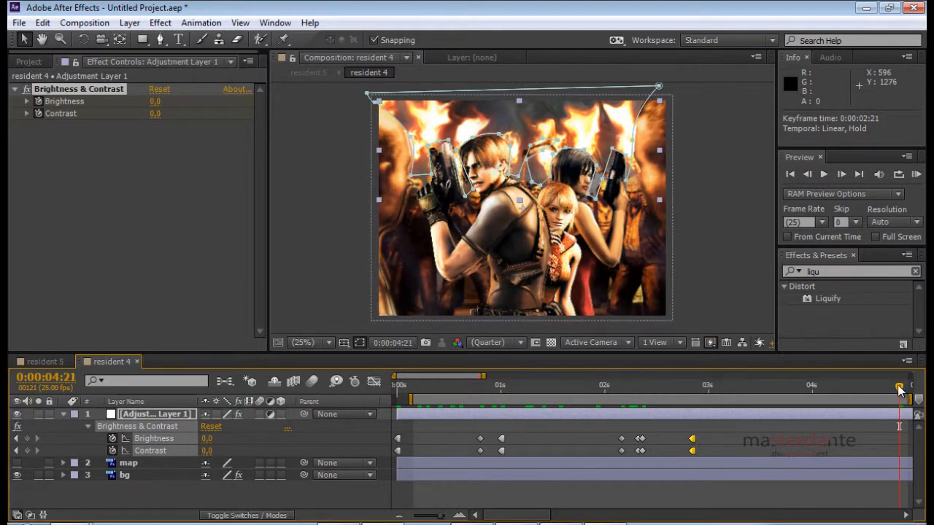
pyautogui.moveTo(902, 388); pyautogui.dragTo(904, 388)
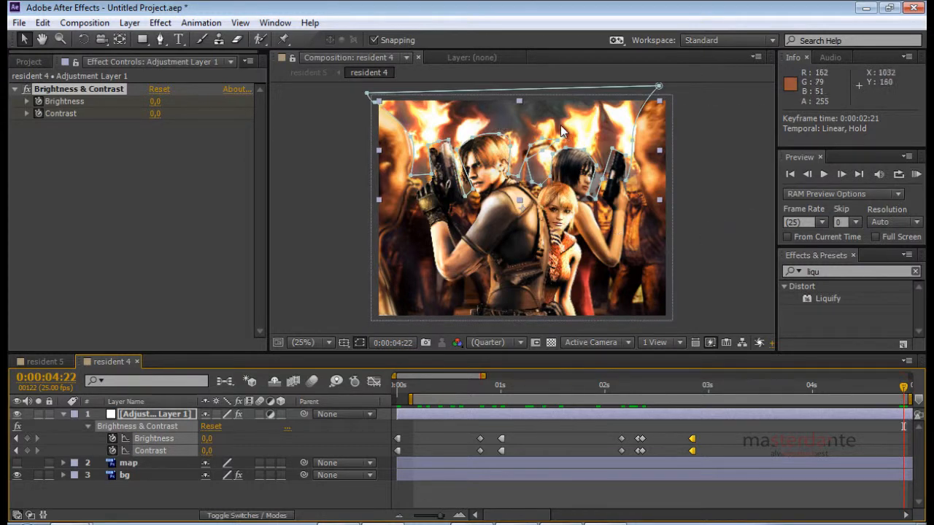
pyautogui.moveTo(905, 386); pyautogui.dragTo(883, 386)
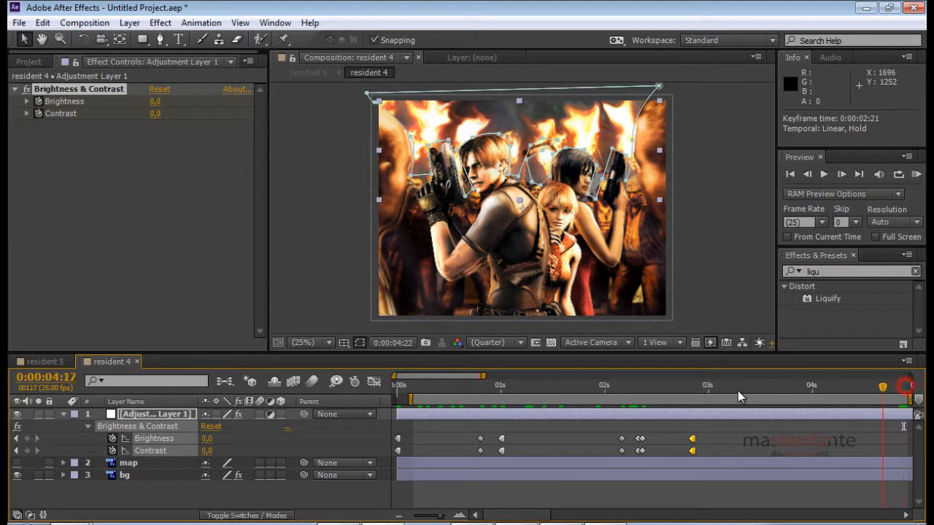
pyautogui.moveTo(677, 386); pyautogui.dragTo(671, 388)
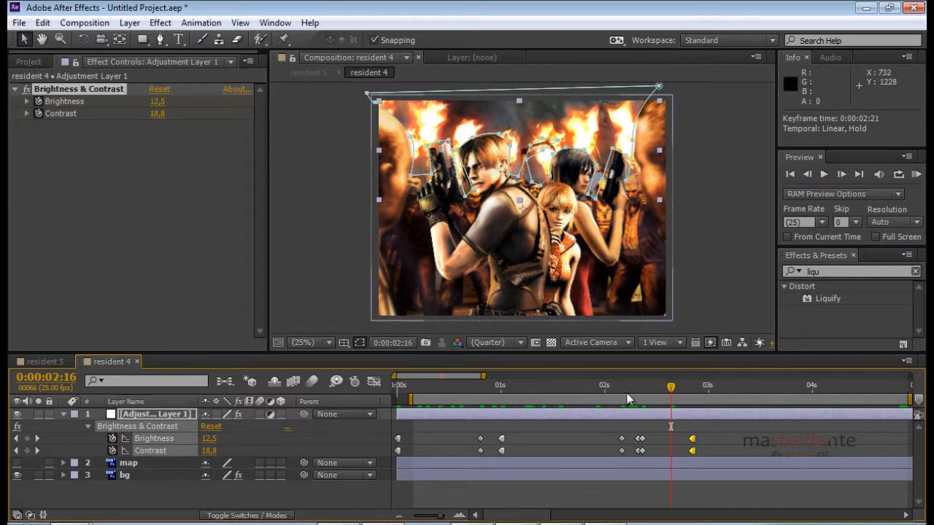
pyautogui.moveTo(671, 390); pyautogui.dragTo(386, 395)
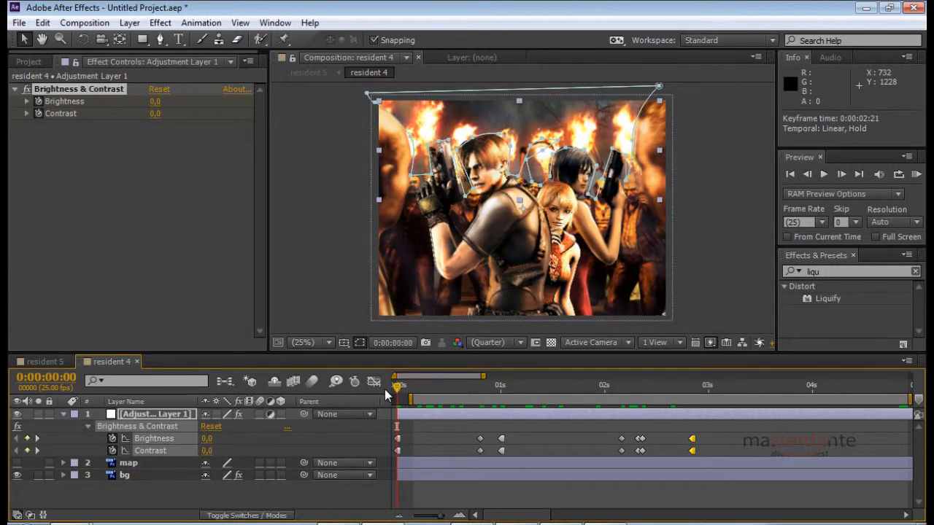
pyautogui.press('space')
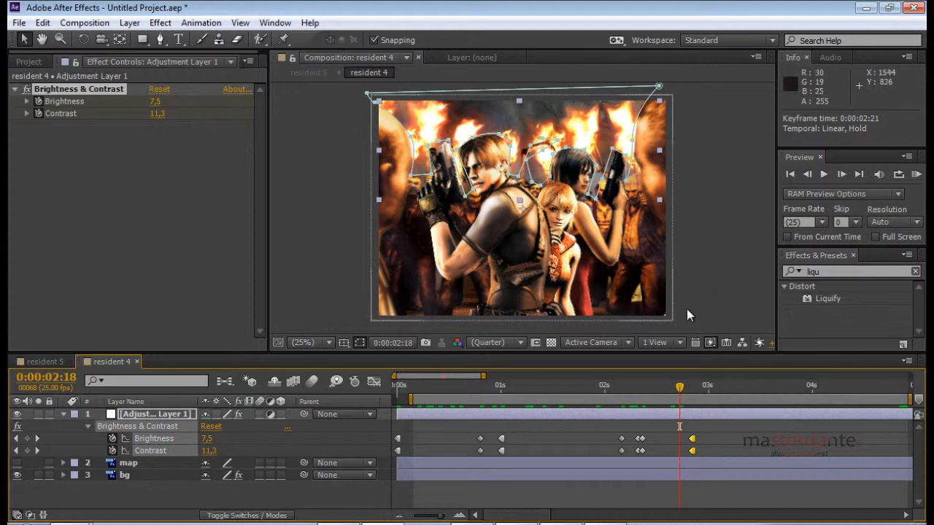
pyautogui.click(63, 415)
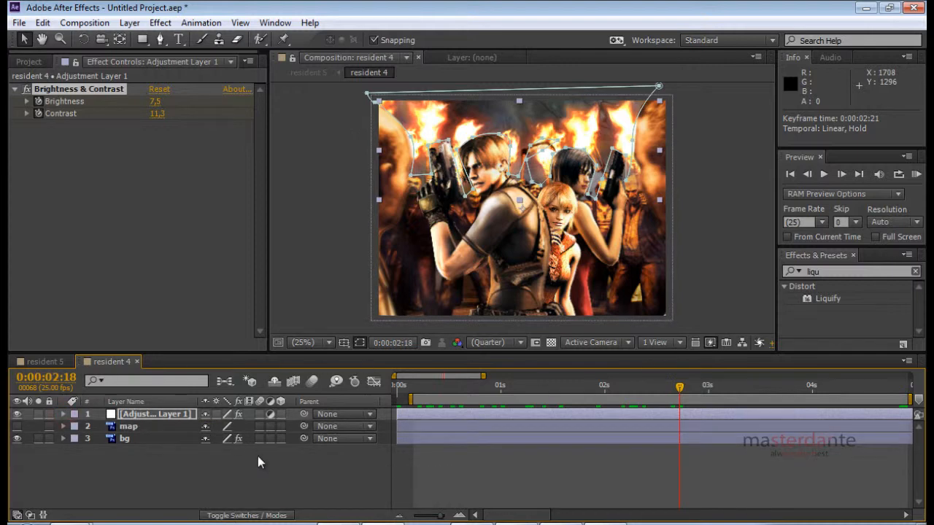